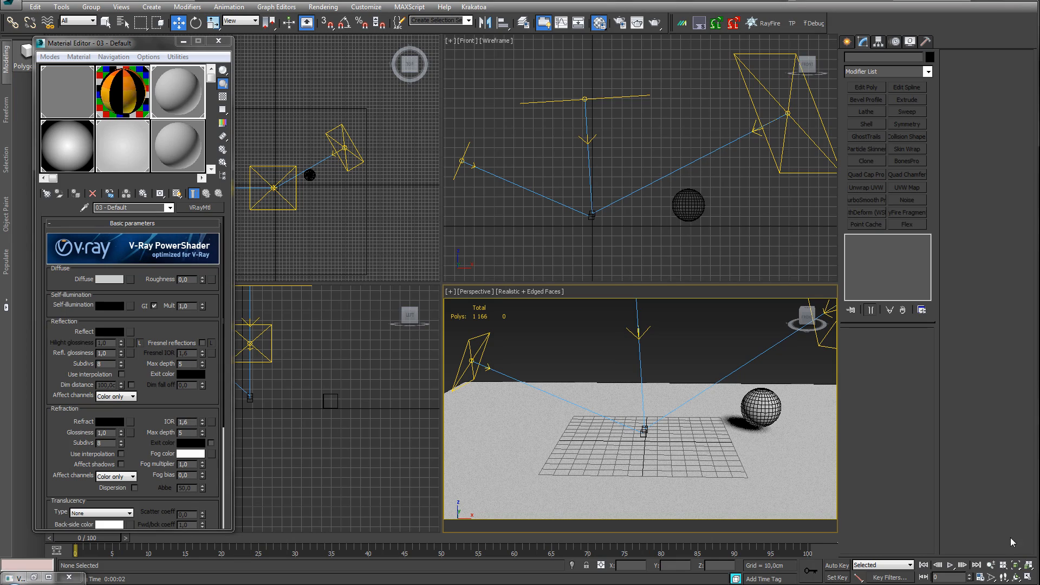
Examine the ground plane, the chamfer box and the sphere in the perspective view.
middle_click_drag(704, 393, 699, 388)
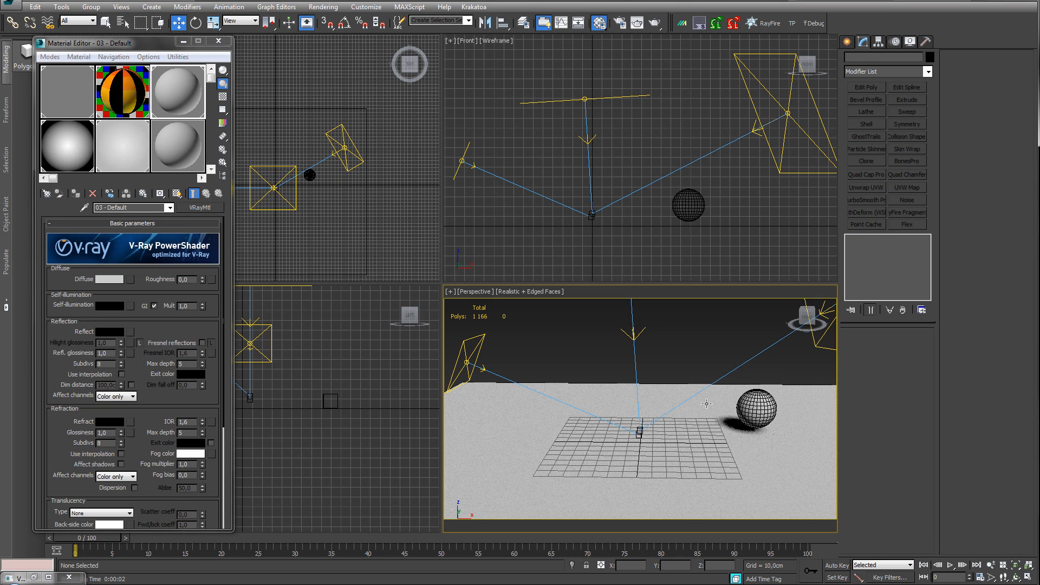
middle_click_drag(691, 416, 682, 418)
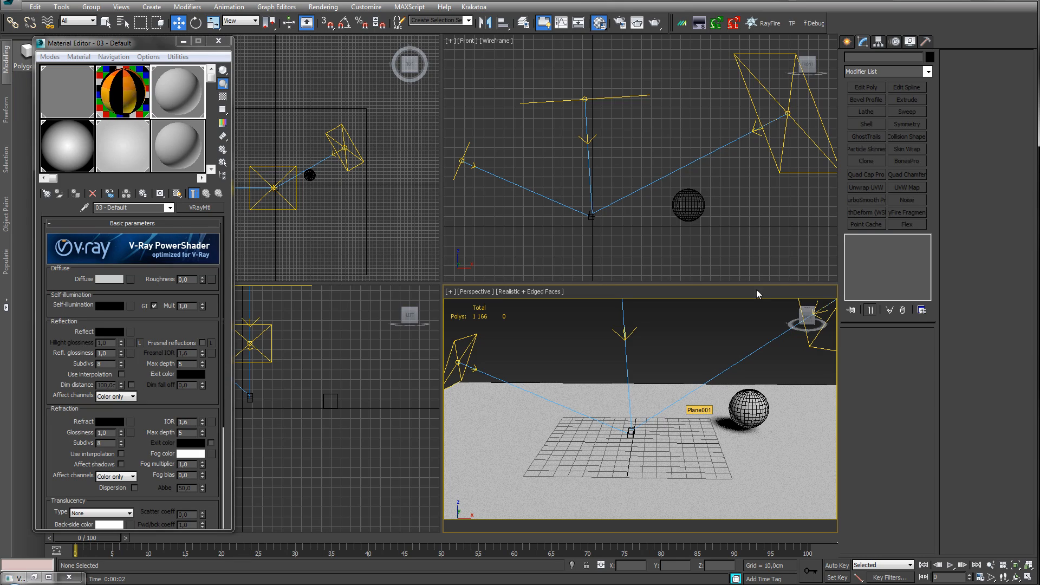
middle_click_drag(615, 426, 658, 427)
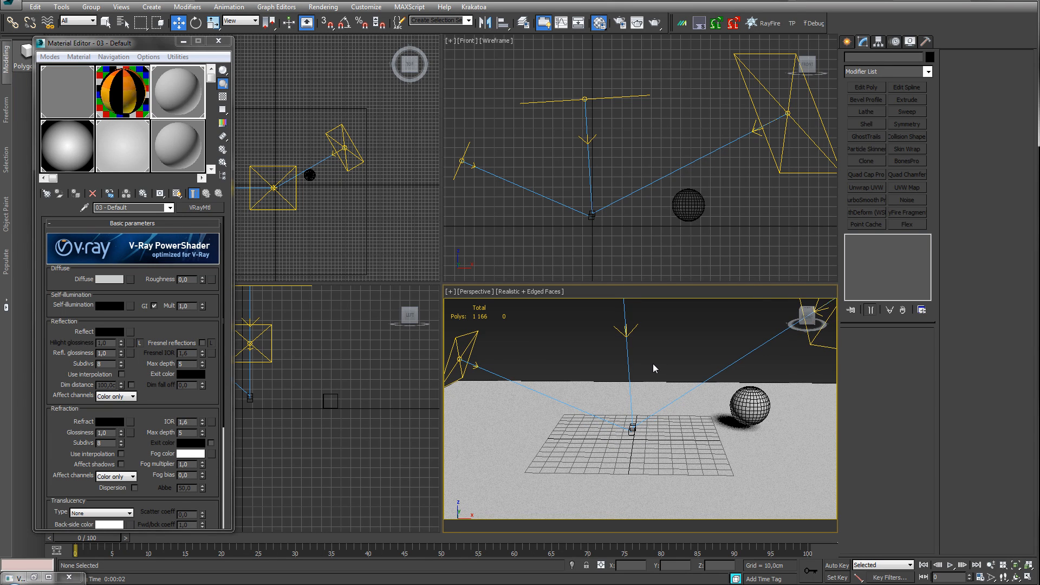
middle_click_drag(599, 415, 646, 414)
scroll(622, 416, "down", 8)
middle_click_drag(561, 426, 581, 445)
left_click(569, 426)
scroll(581, 445, "up", 3)
scroll(581, 444, "up", 4)
middle_click_drag(715, 425, 533, 436)
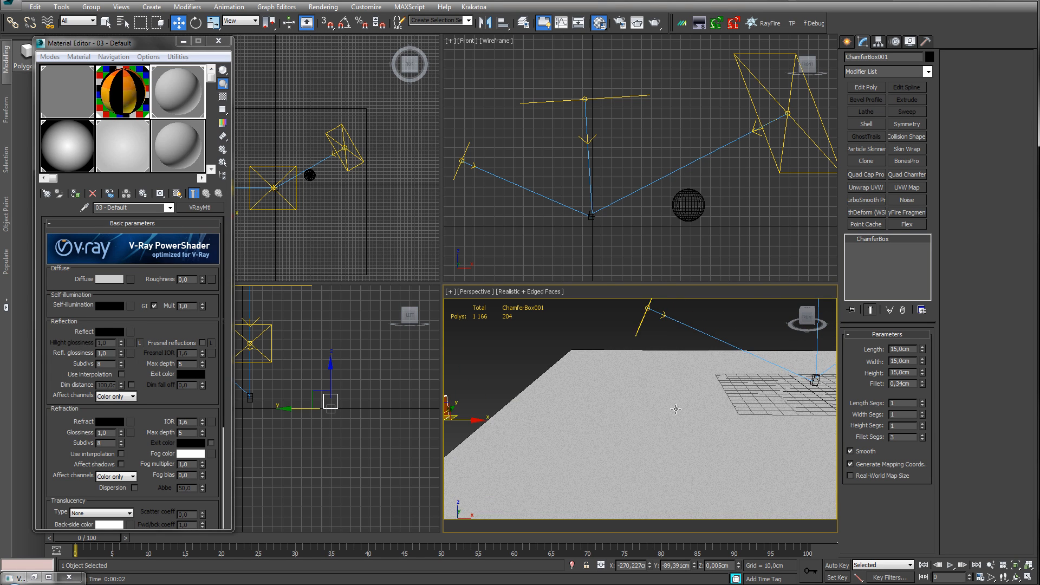
scroll(605, 428, "down", 2)
middle_click_drag(810, 415, 676, 419)
left_click(683, 385)
scroll(638, 435, "up", 3)
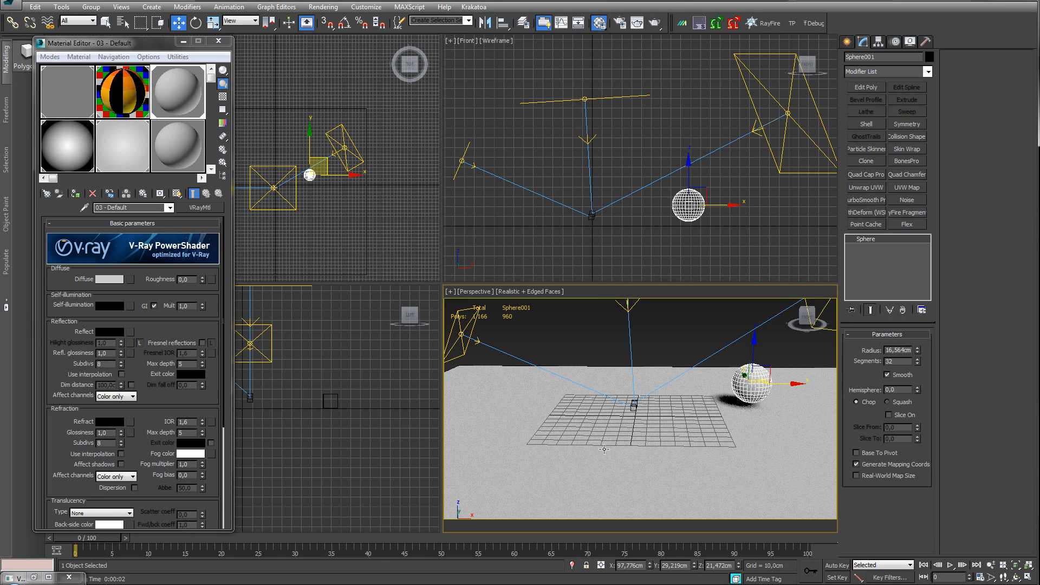
Render a test image of the perspective view with V-Ray and close the frame buffer.
middle_click_drag(633, 435, 629, 441)
left_click(655, 23)
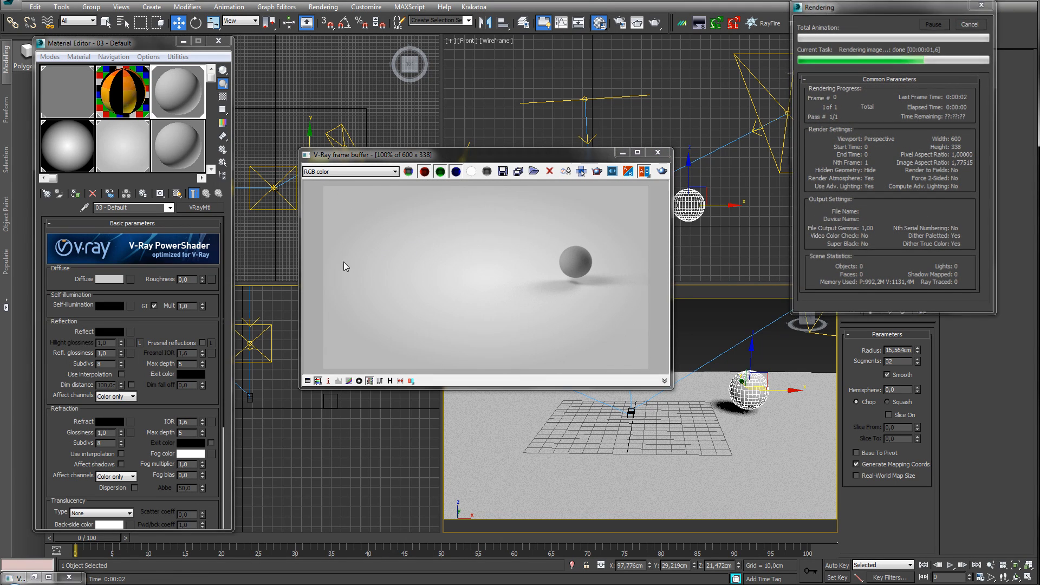
left_click(658, 153)
Enlarge the ground plane to a length of about 1167 cm and a width of about 947 cm.
left_click(709, 433)
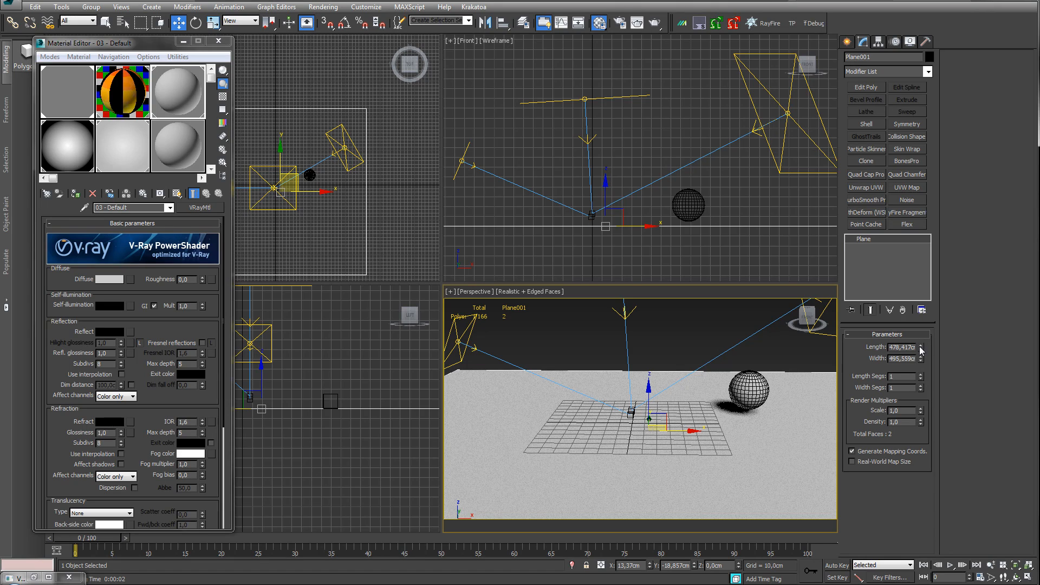
left_click_drag(921, 358, 918, 269)
left_click_drag(921, 359, 922, 316)
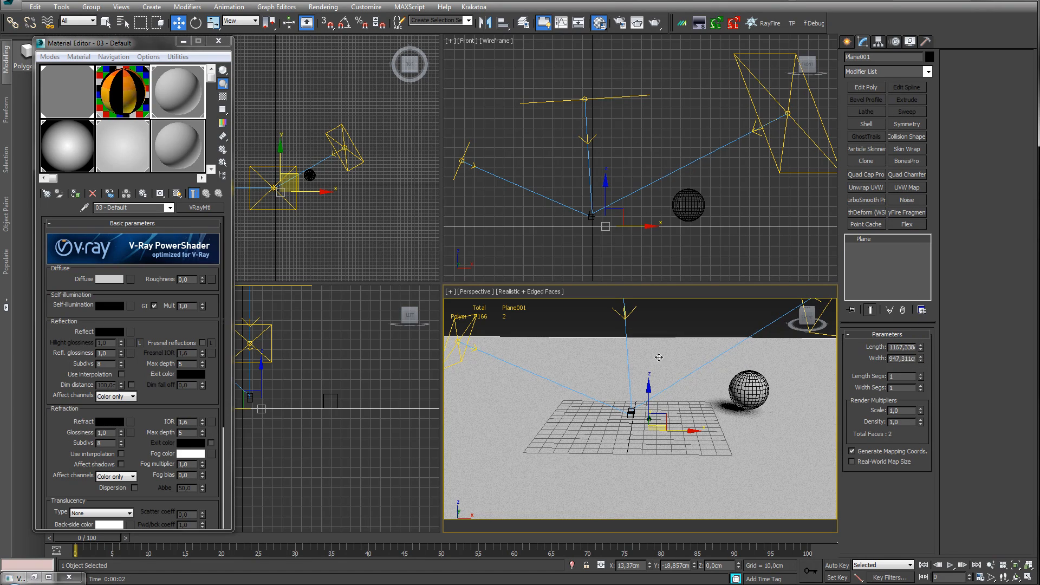
left_click(674, 322)
middle_click_drag(674, 318, 674, 321)
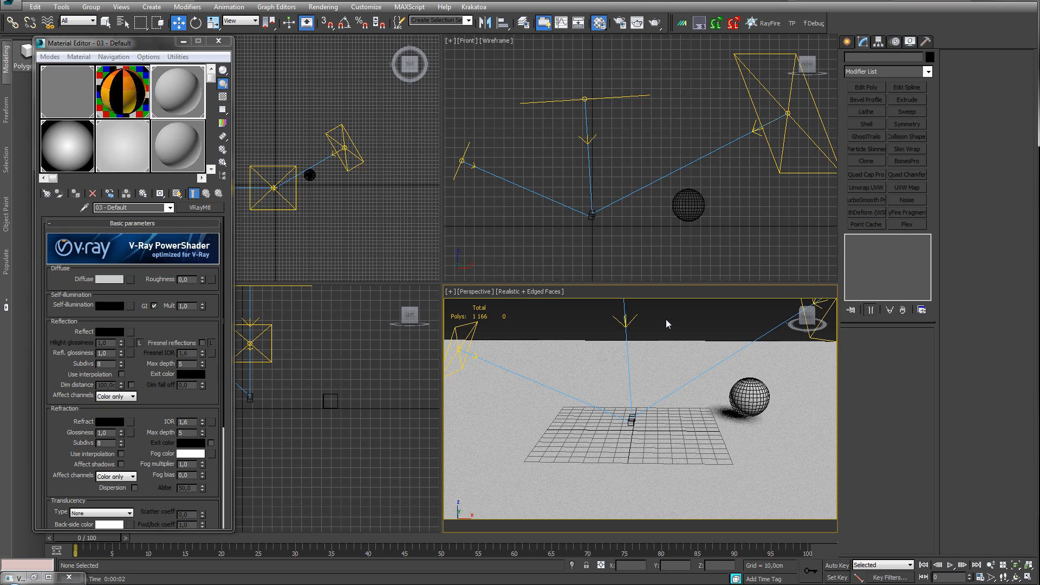
Open Particle View and add an mParticles Flow to the empty canvas.
key("6")
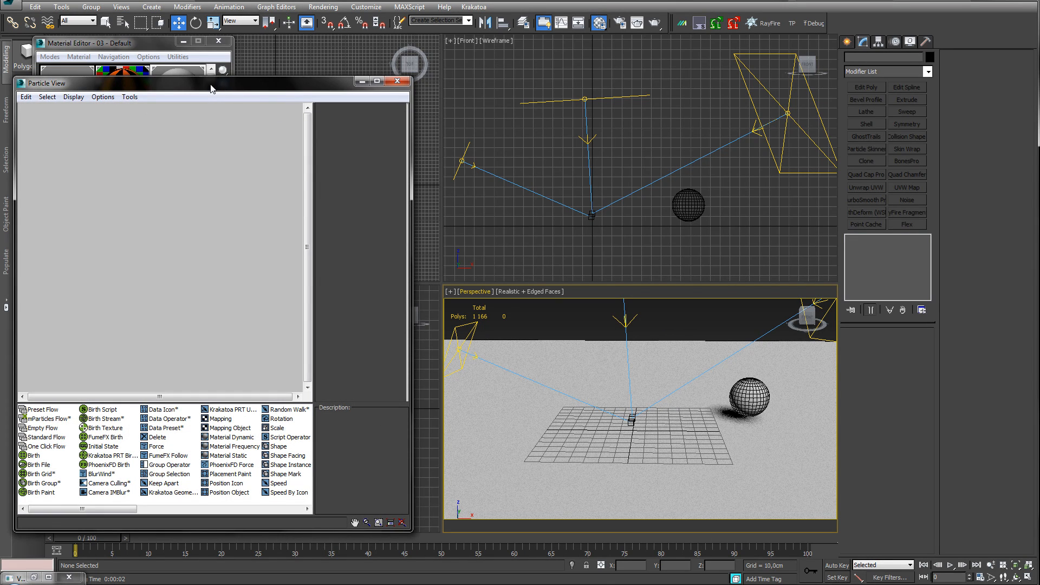
left_click_drag(223, 90, 224, 50)
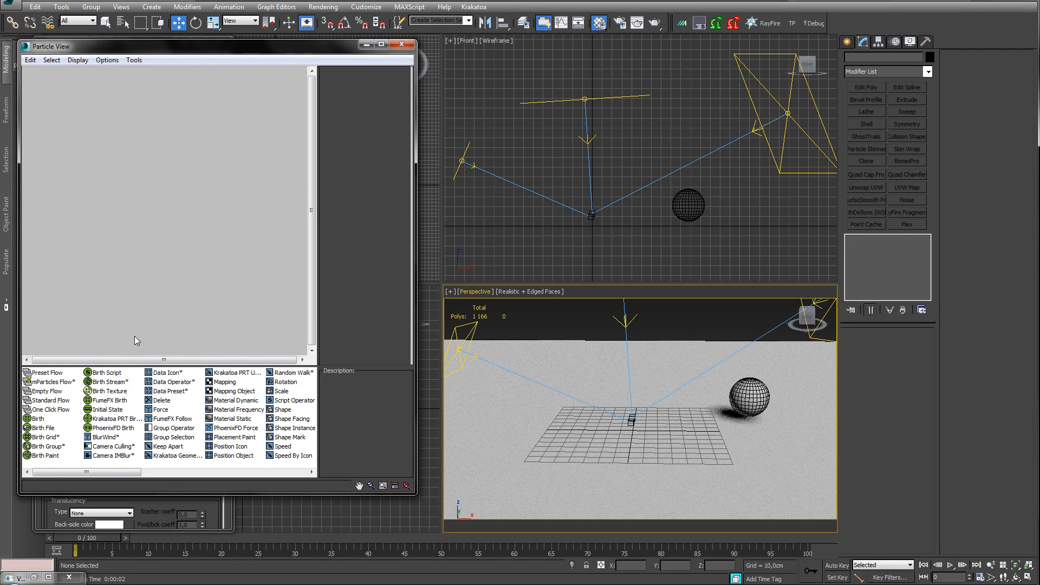
left_click(53, 381)
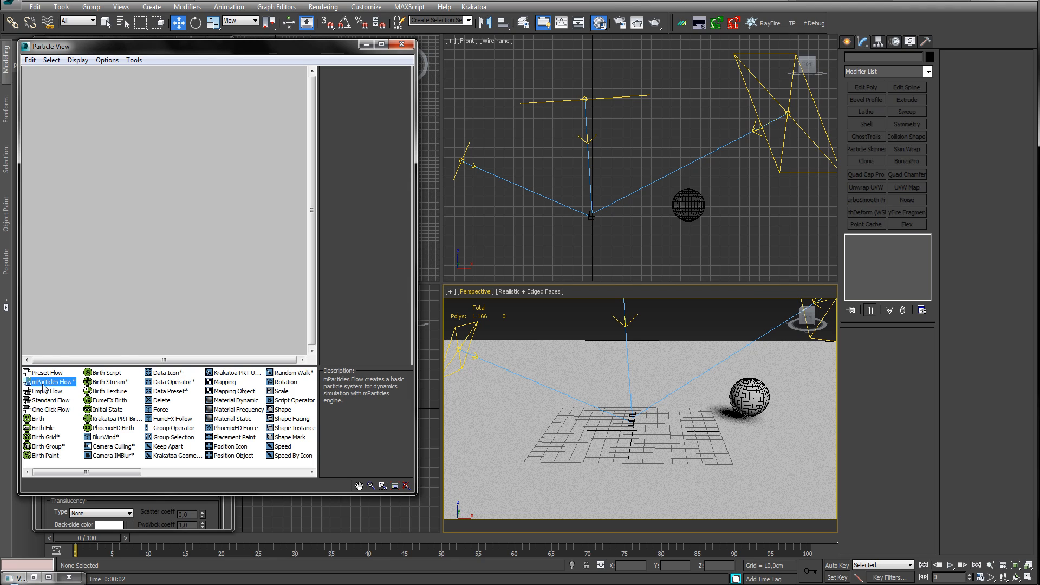
left_click_drag(44, 385, 68, 103)
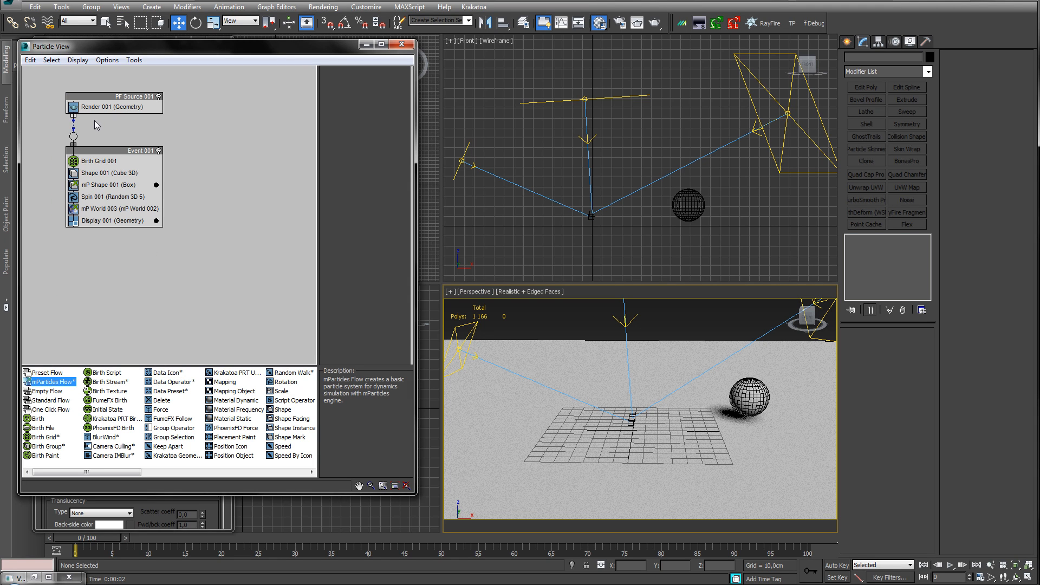
Advance the particle simulation to frame 24 and set the Display operator's particle color to white.
left_click(108, 162)
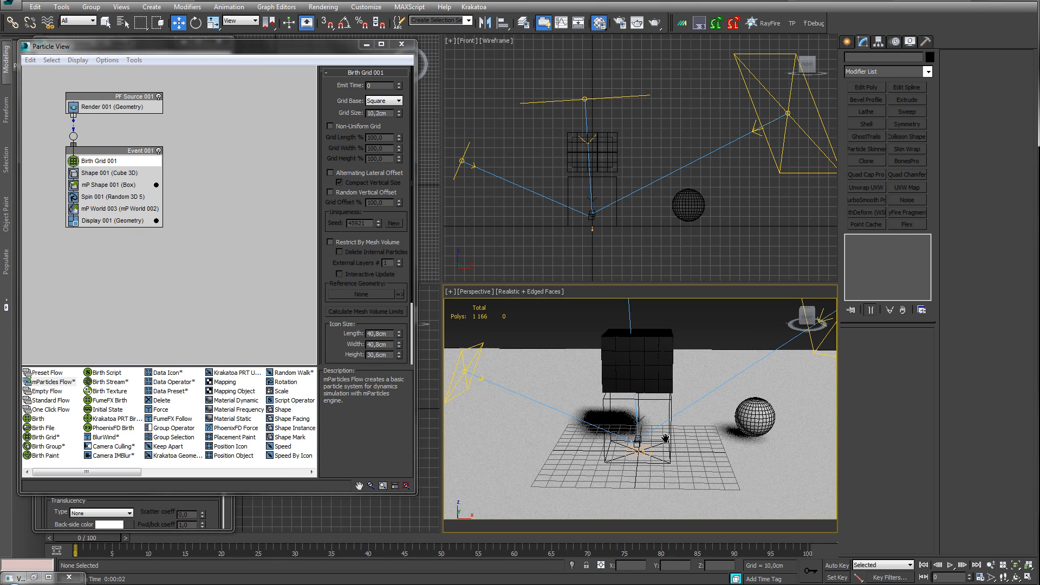
left_click_drag(93, 540, 257, 521)
left_click(157, 221)
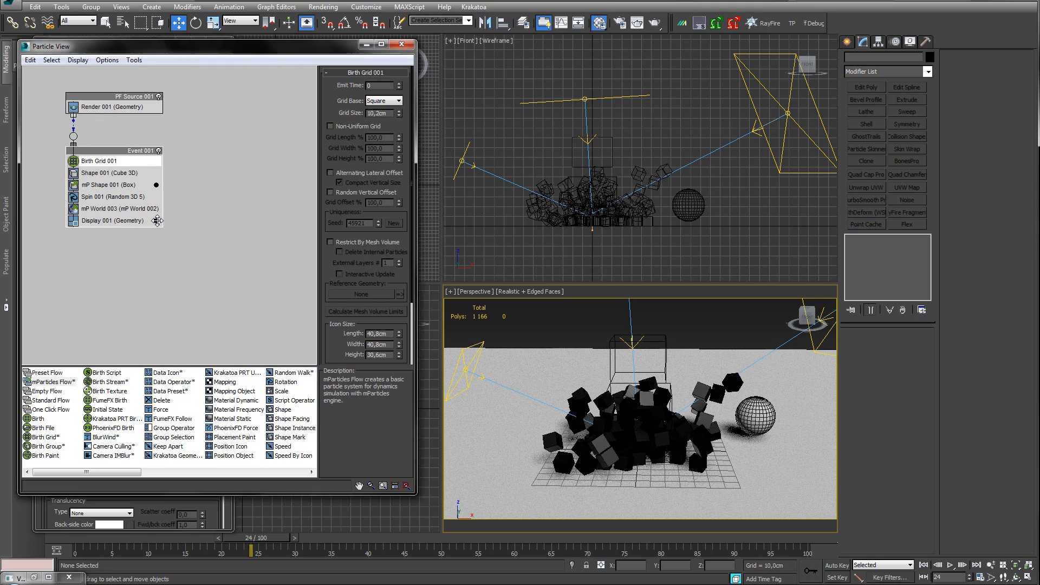
left_click_drag(305, 80, 308, 89)
left_click(396, 111)
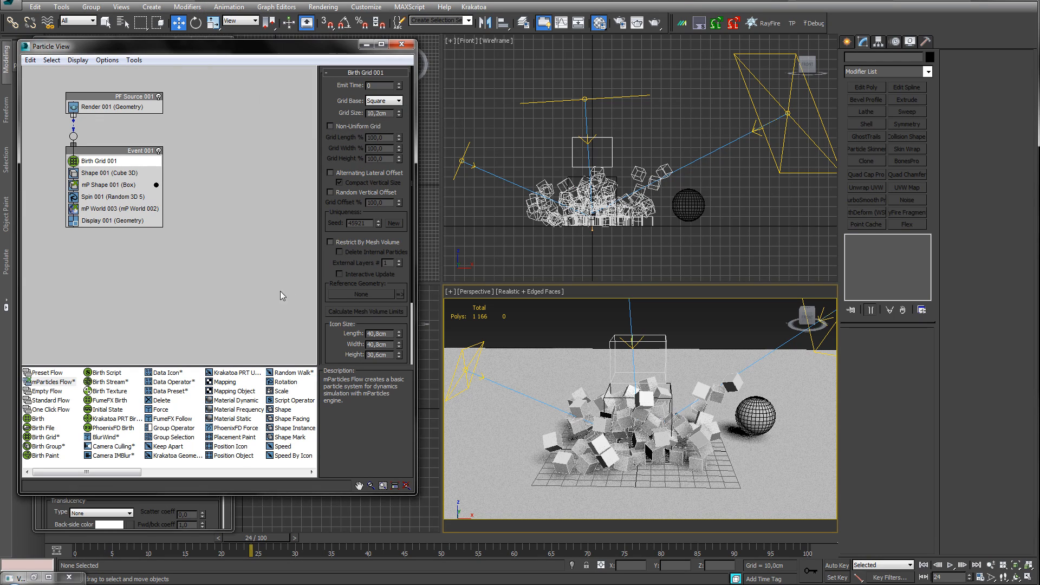
Delete the Spin operator from the particle event.
left_click(100, 197)
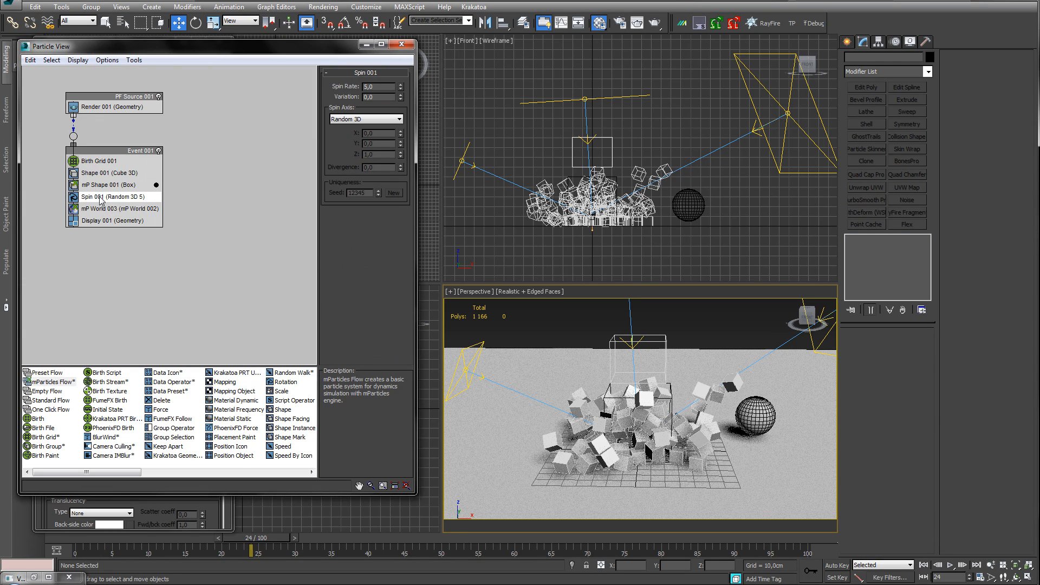
right_click(96, 199)
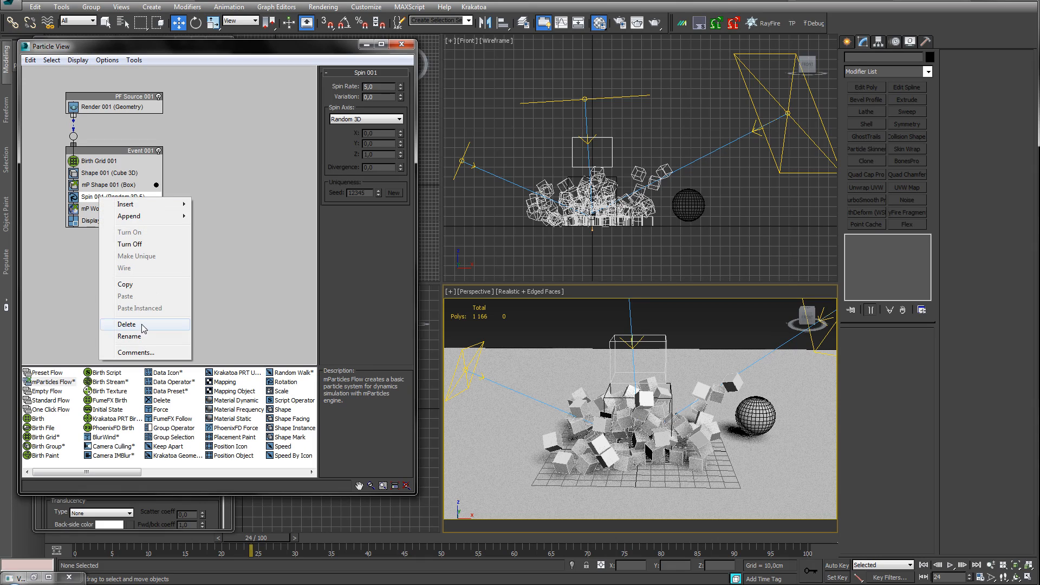
left_click(140, 326)
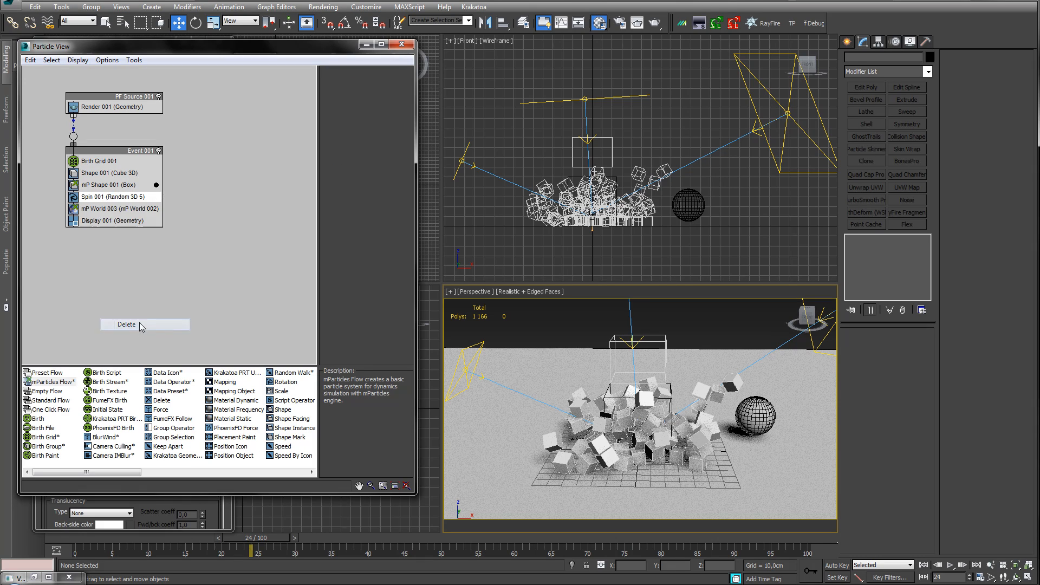
Replace the event's Shape operator with a Shape Instance operator.
left_click(104, 174)
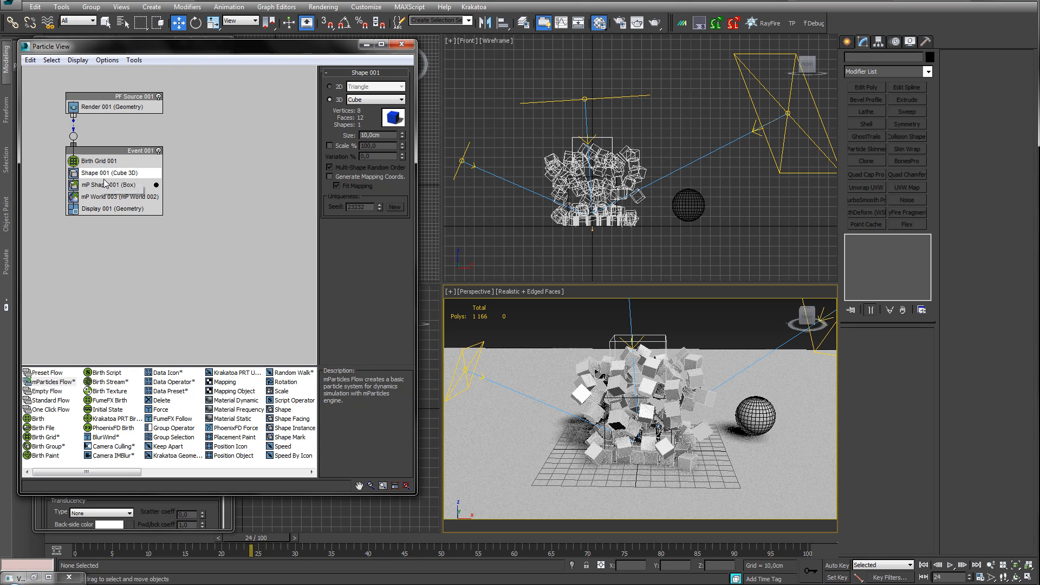
left_click(286, 418)
left_click_drag(289, 429, 106, 176)
Assign the orange chamfer box as the Shape Instance operator's particle geometry object.
middle_click_drag(514, 405, 566, 395)
scroll(534, 411, "down", 7)
scroll(533, 411, "up", 3)
scroll(546, 420, "up", 2)
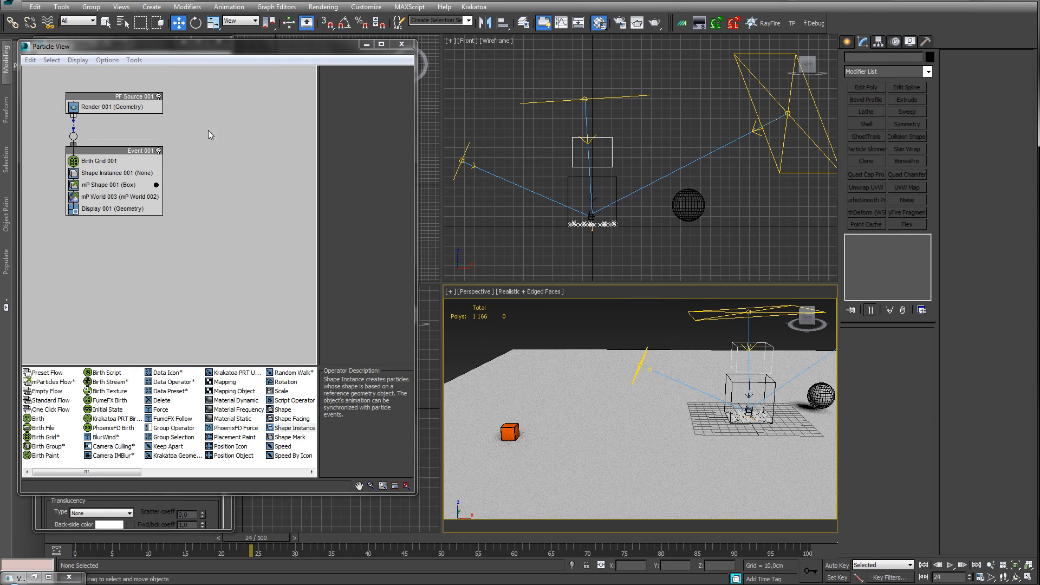
left_click(116, 173)
left_click(365, 94)
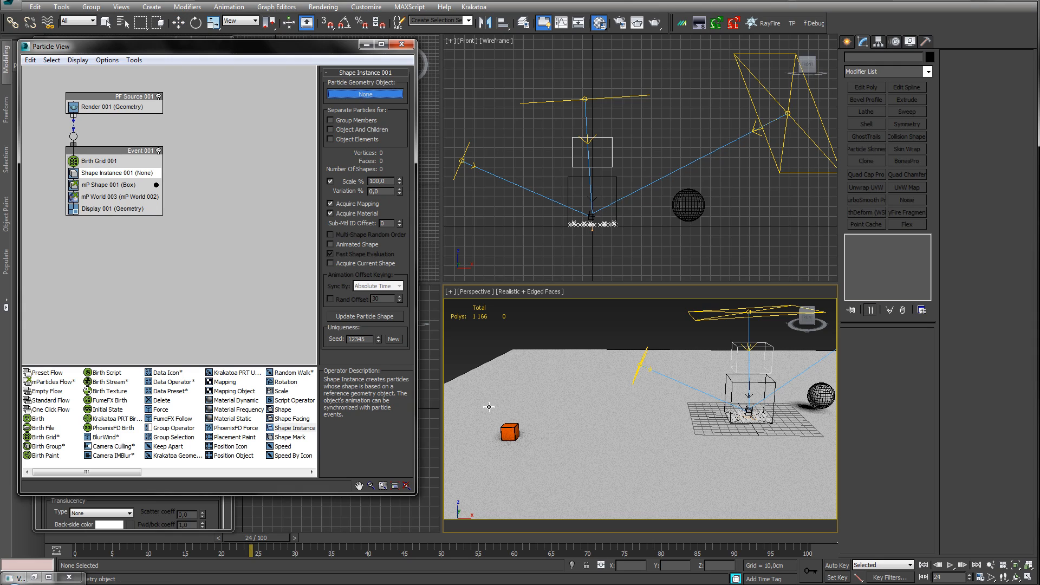
left_click(509, 432)
Return to frame 0 and examine how the instanced boxes fit together in the particle block.
key("Home")
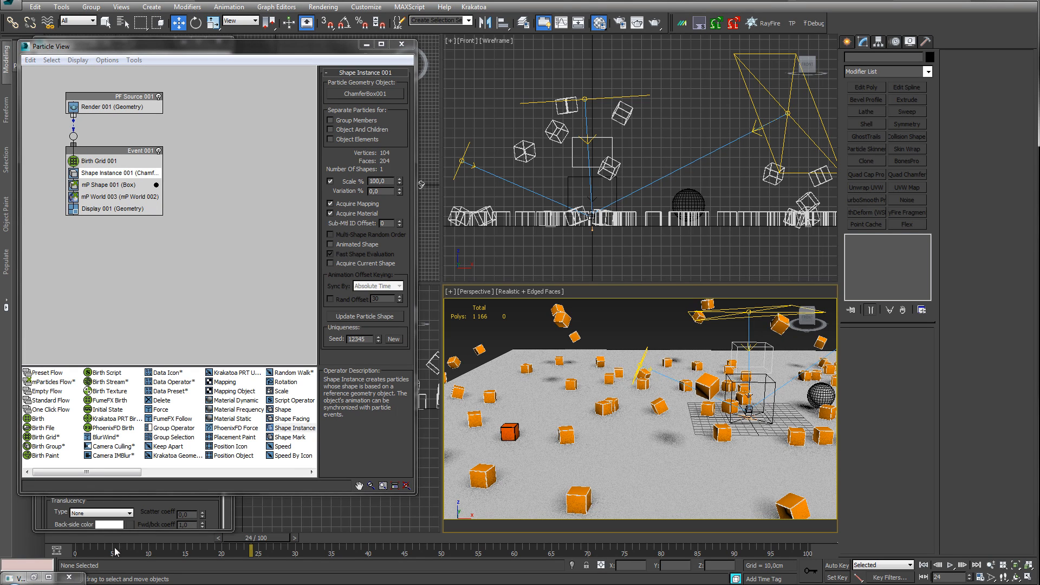
middle_click_drag(553, 430, 611, 451)
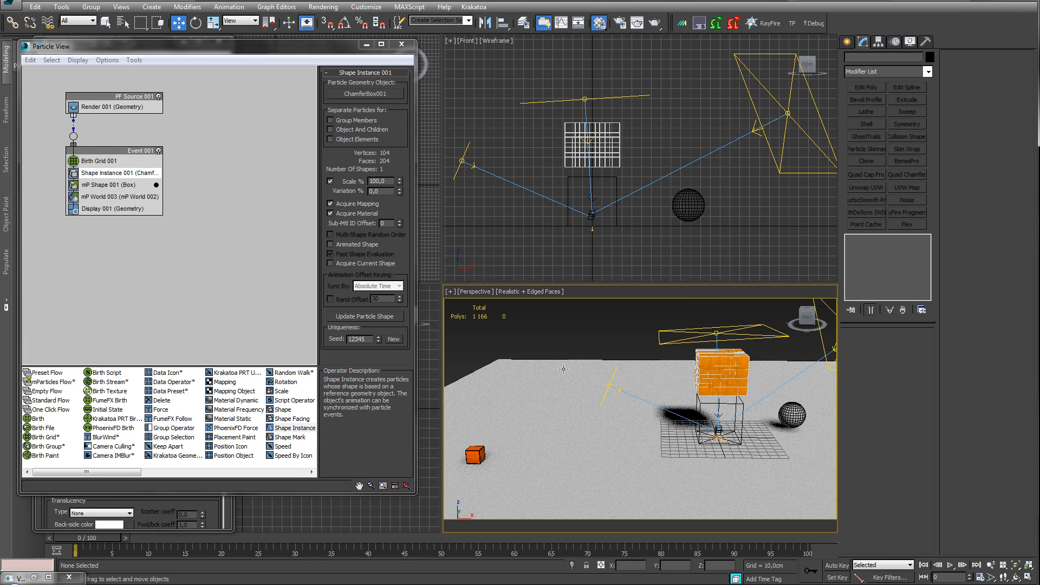
middle_click_drag(764, 391, 655, 420)
scroll(686, 405, "up", 6)
scroll(654, 420, "down", 5)
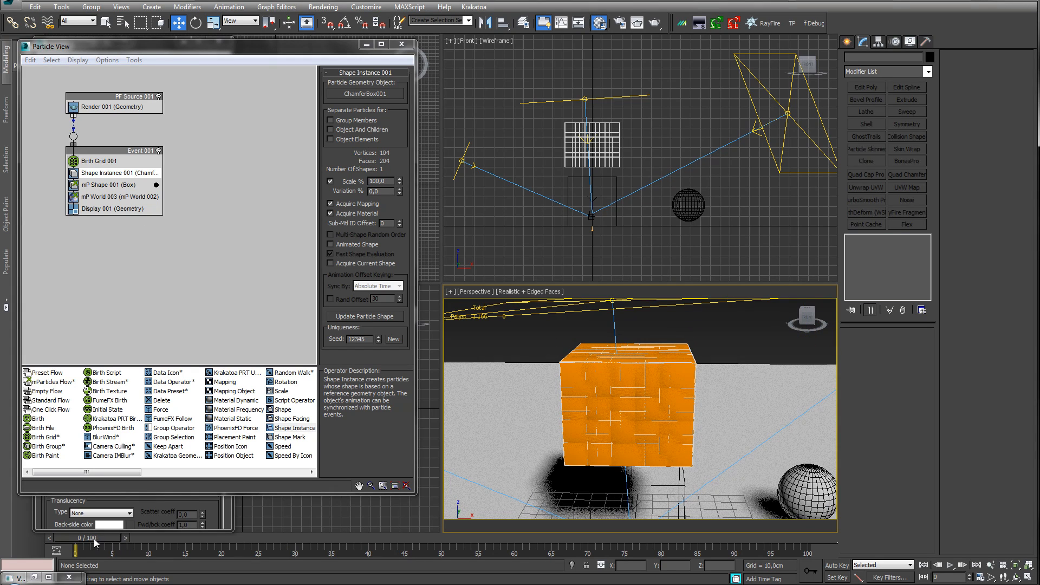
mouse_move(94, 541)
left_mouse_down()
mouse_move(113, 543)
mouse_move(87, 546)
left_mouse_up()
key("w")
scroll(645, 445, "down", 5)
middle_click_drag(647, 423, 645, 410)
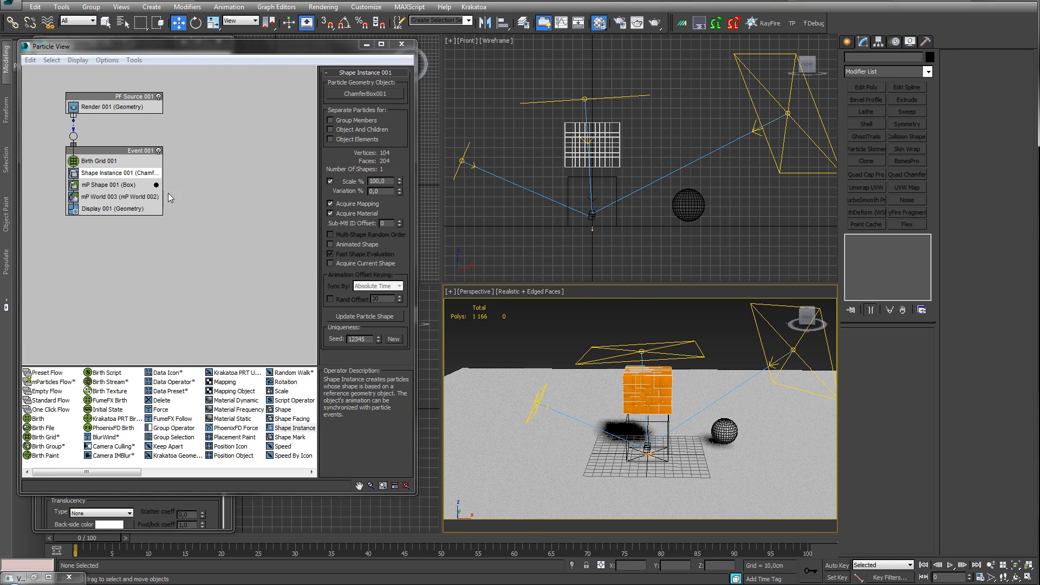
Reduce the Shape Instance scale to 66% so the boxes fit the grid cells.
left_click_drag(399, 186, 401, 208)
scroll(676, 395, "up", 6)
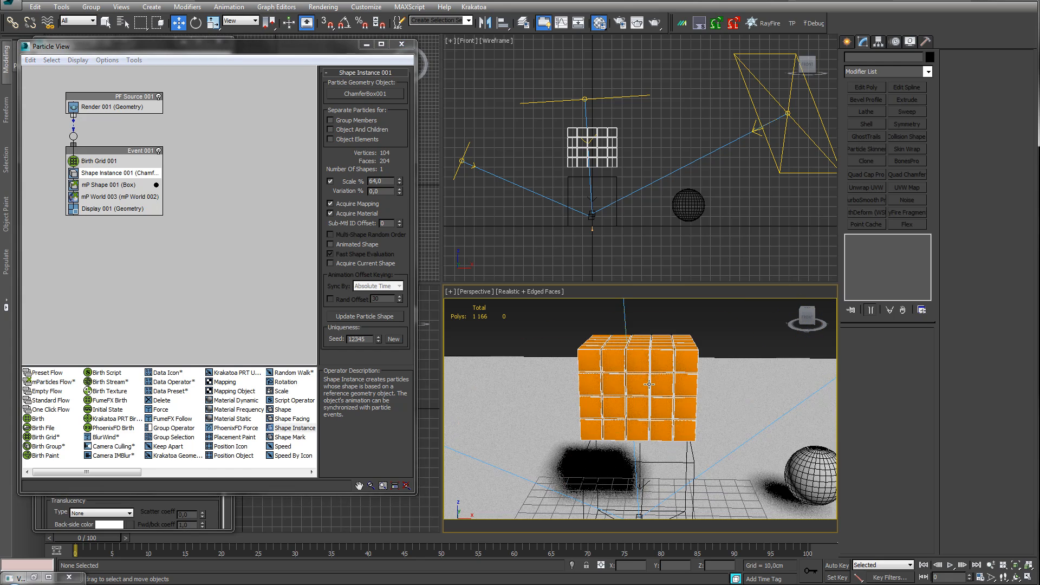
left_click(400, 179)
left_click(399, 180)
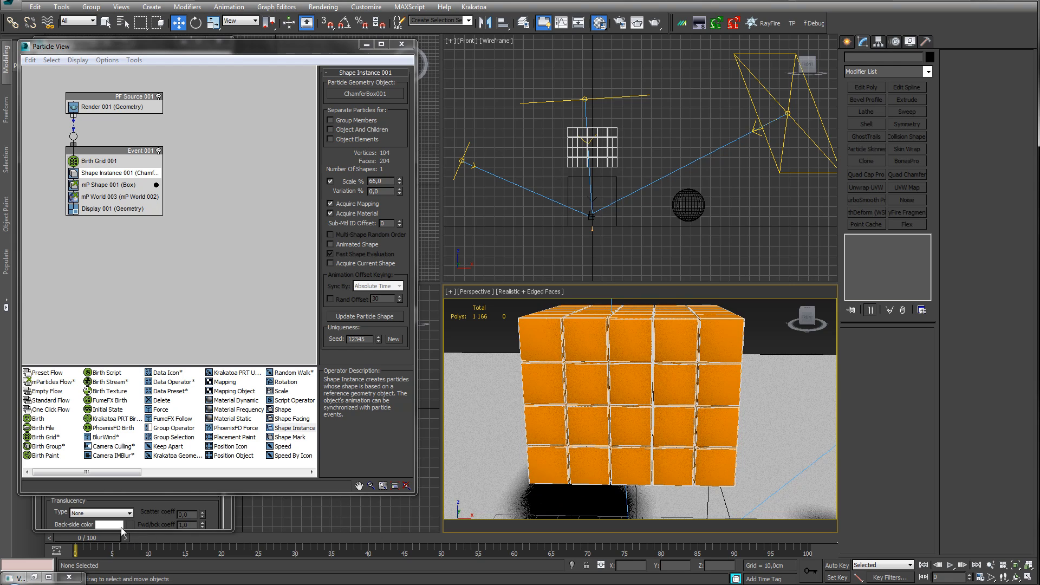
Lower the Birth Grid icon in the front view to about 0.28 cm above the ground plane.
middle_click_drag(607, 444, 624, 414)
scroll(624, 415, "down", 10)
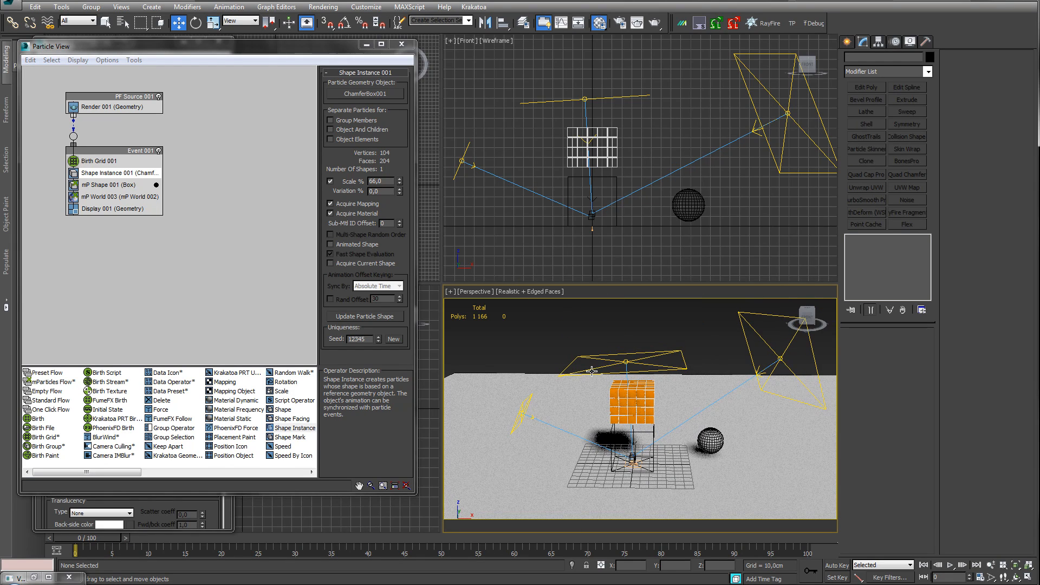
left_click(599, 138)
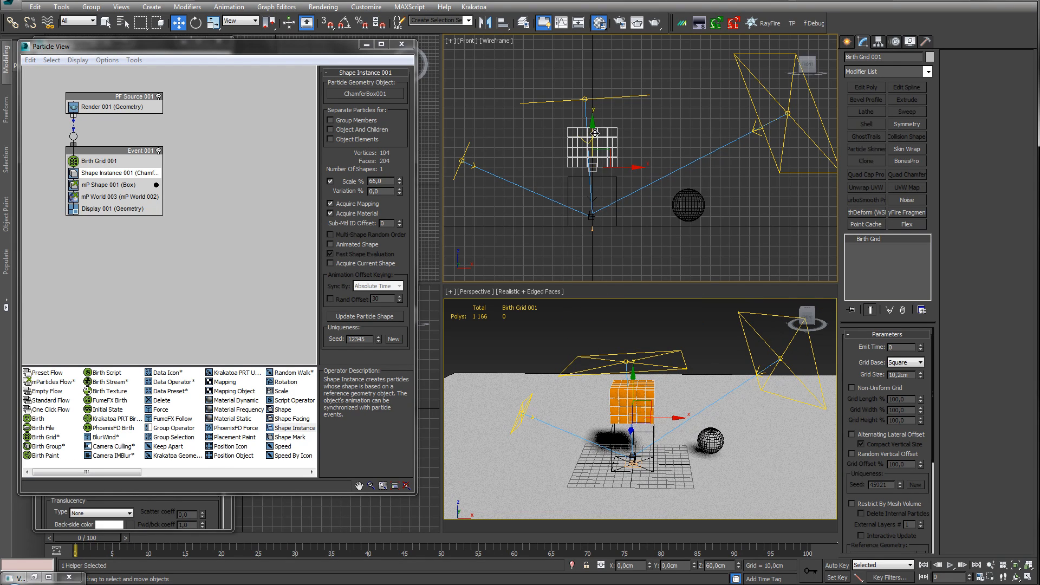
left_click_drag(594, 134, 598, 191)
scroll(598, 192, "up", 8)
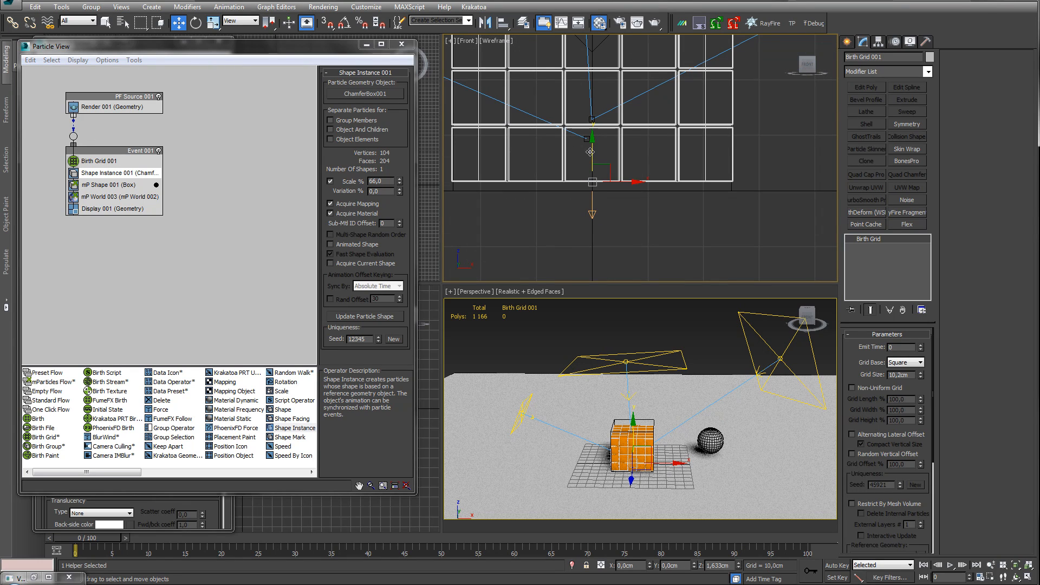
left_click_drag(589, 152, 590, 160)
Raise the Birth Grid icon's height to about 92 cm to form a tall tower of boxes.
middle_click_drag(625, 441, 627, 420)
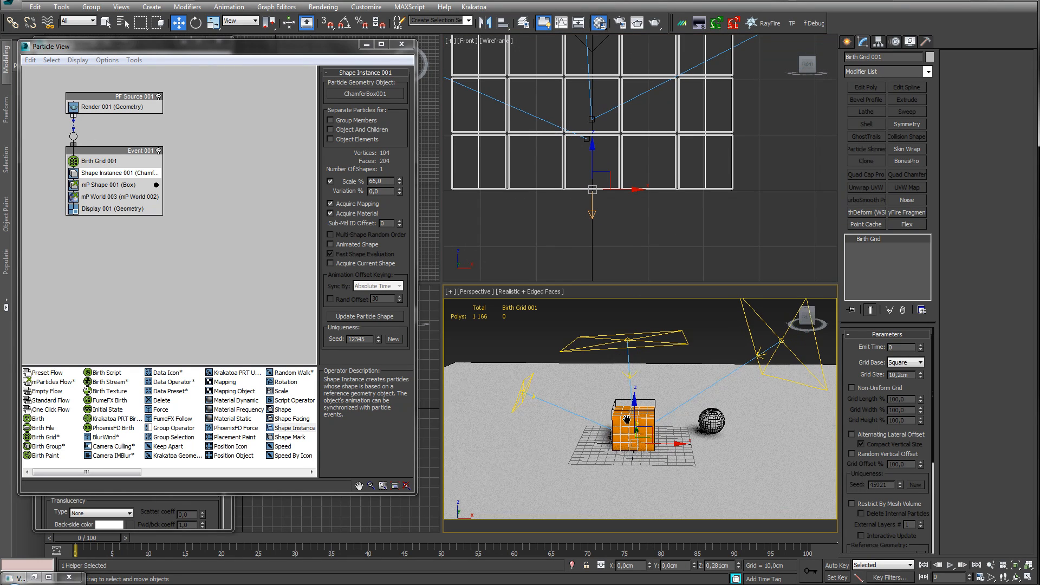
left_click(113, 163)
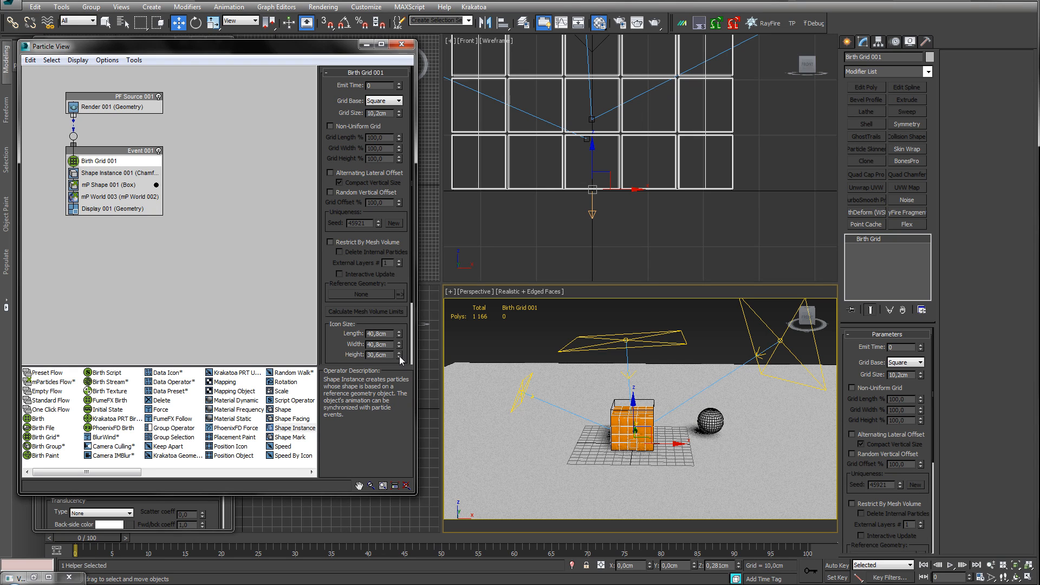
left_click_drag(402, 359, 405, 246)
Move the overhead VRay light farther up above the tower of boxes.
left_click(660, 336)
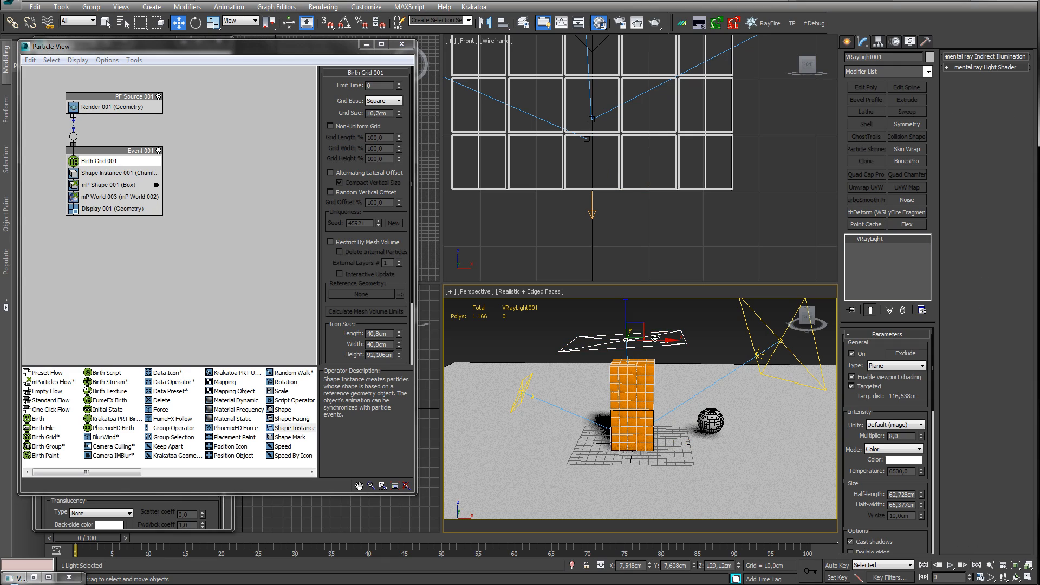
middle_click_drag(660, 336, 670, 357)
left_click_drag(637, 329, 634, 300)
scroll(647, 317, "down", 4)
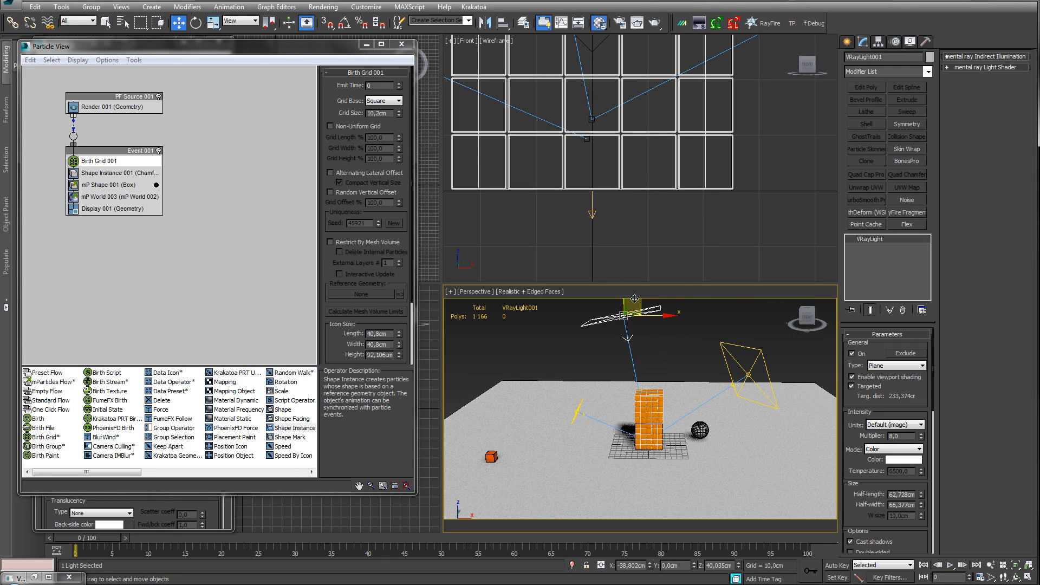
Move the VRay lights on both sides of the box tower farther outward and upward.
left_click(580, 406)
left_click(578, 410)
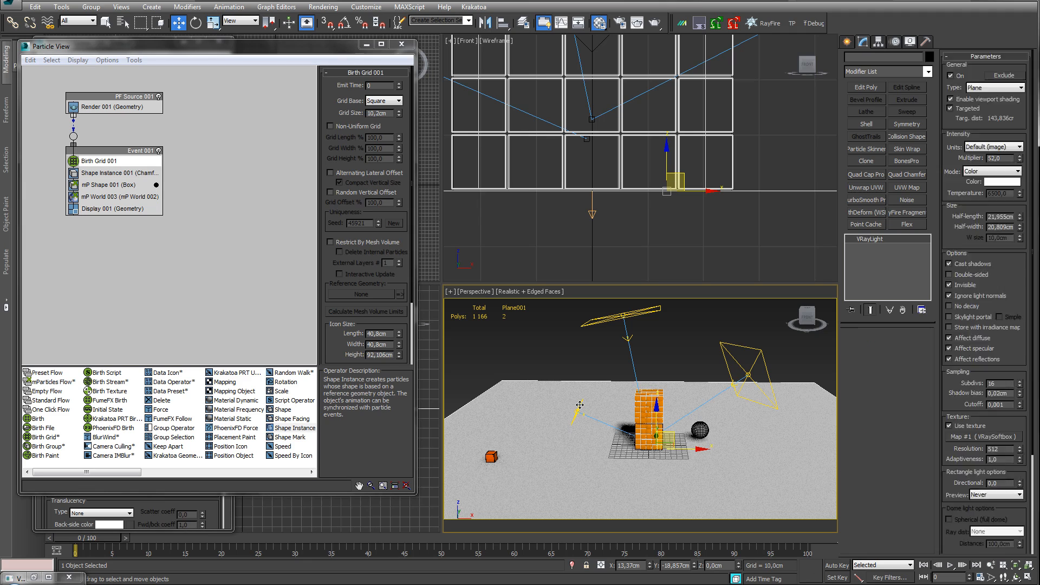
left_click_drag(587, 393, 541, 385)
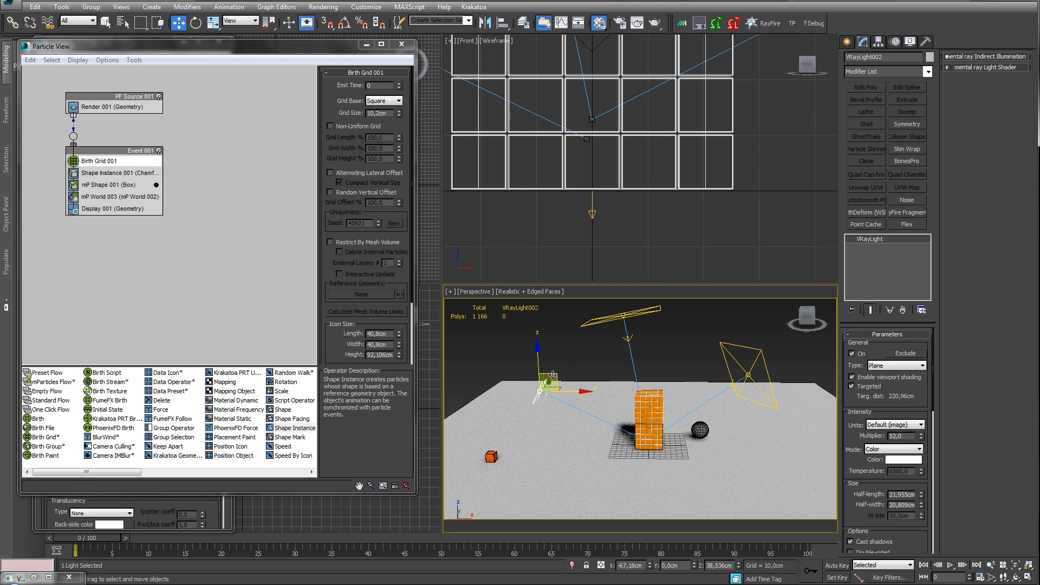
left_click(761, 353)
left_click_drag(760, 360, 783, 343)
Display the collision shapes of the mP Shape 001 operator as Shaded on the tower.
middle_click_drag(661, 439, 679, 412)
scroll(681, 406, "up", 2)
scroll(683, 404, "up", 3)
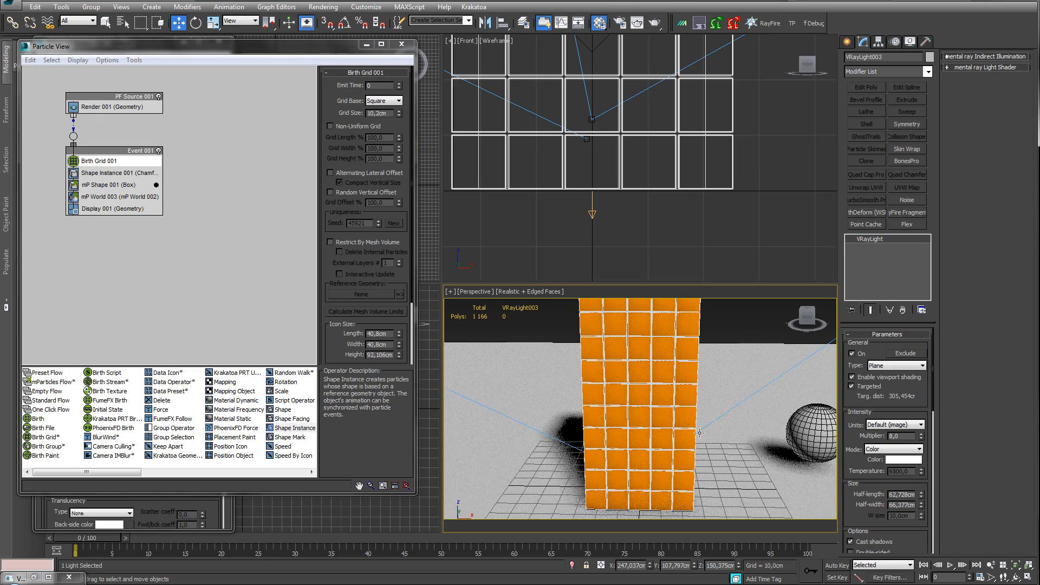
scroll(680, 412, "down", 3)
scroll(678, 419, "up", 2)
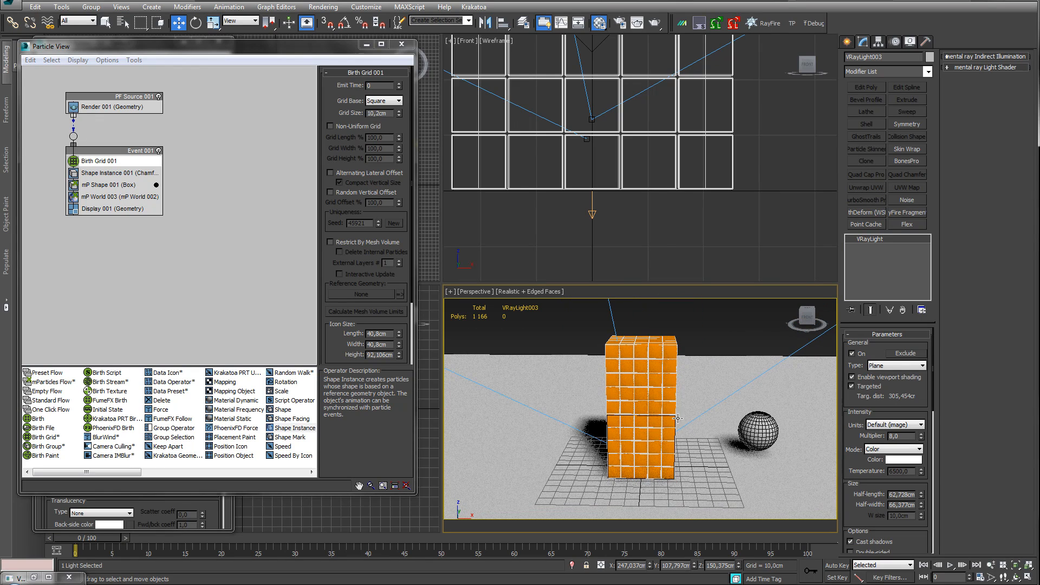
left_click(112, 185)
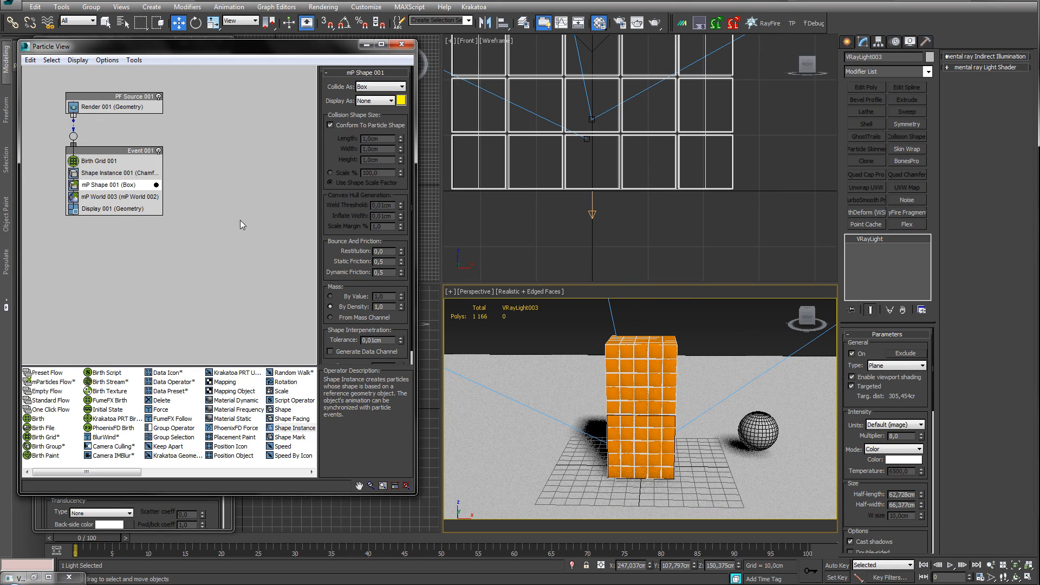
scroll(674, 422, "up", 5)
scroll(675, 423, "down", 5)
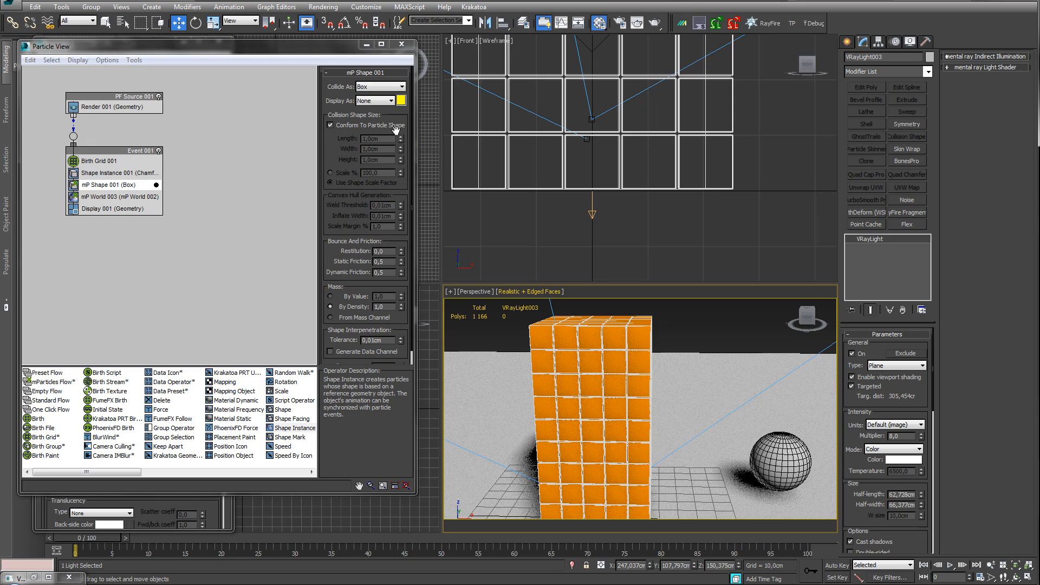
left_click(373, 101)
left_click(375, 118)
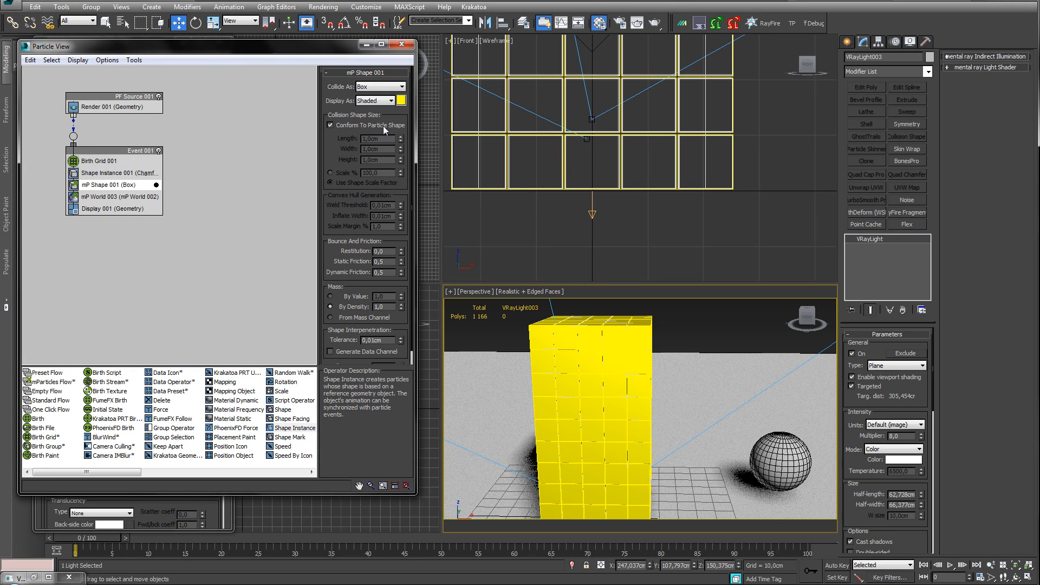
scroll(628, 361, "up", 5)
middle_click_drag(628, 362, 689, 387, "alt")
Try the Convex Hull, Sphere and Capsule collision types, restore Box, and set the collision display to None.
left_click(368, 86)
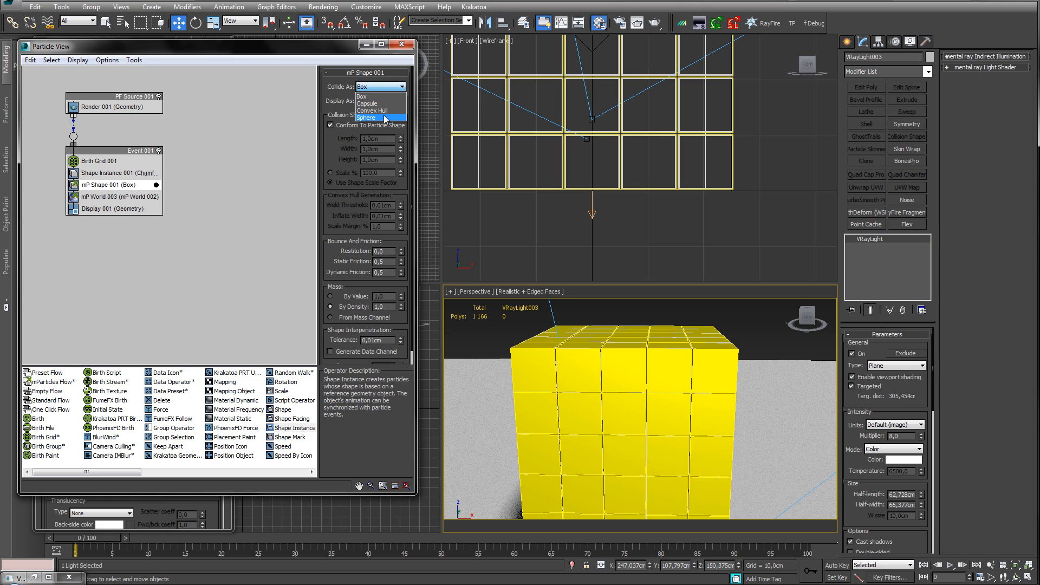
left_click(381, 111)
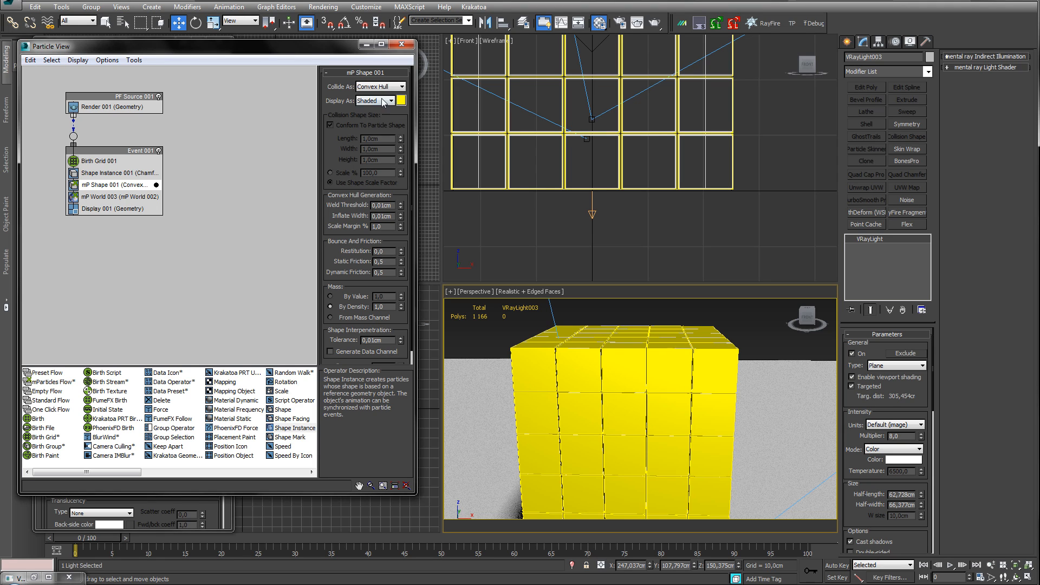
left_click(386, 87)
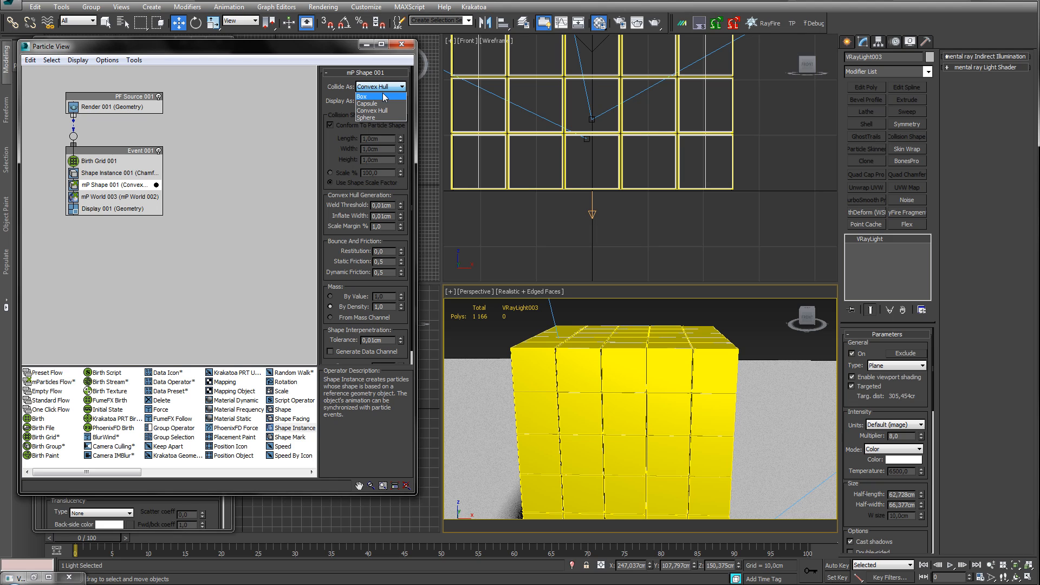
left_click(366, 118)
left_click(379, 86)
left_click(377, 103)
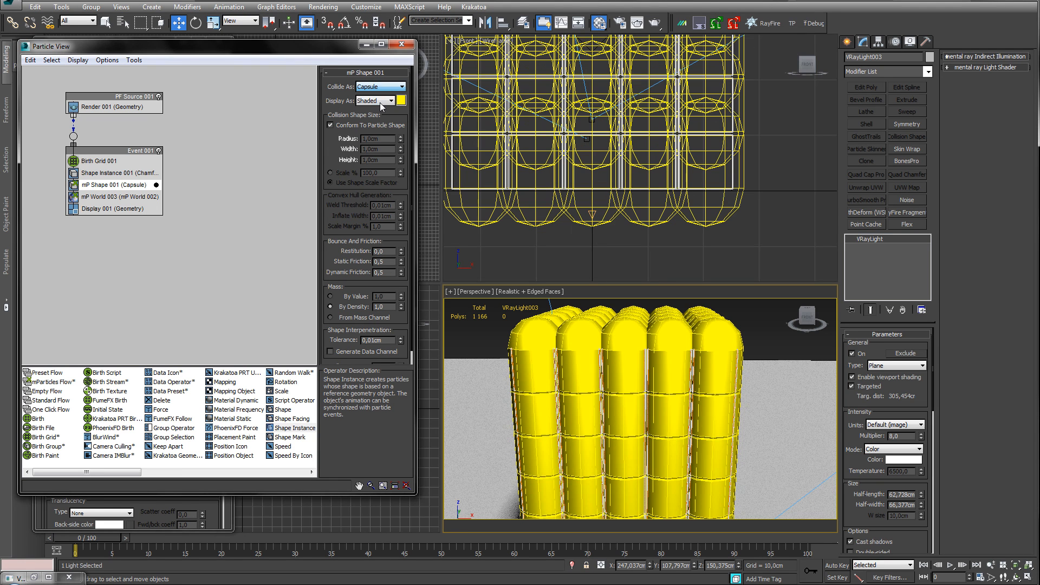
left_click(379, 87)
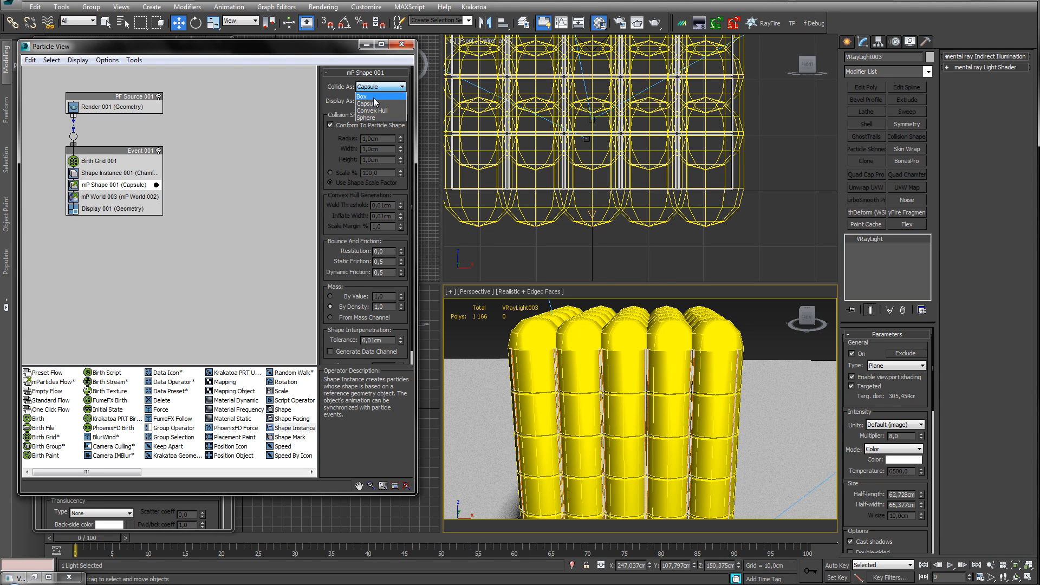
left_click(374, 92)
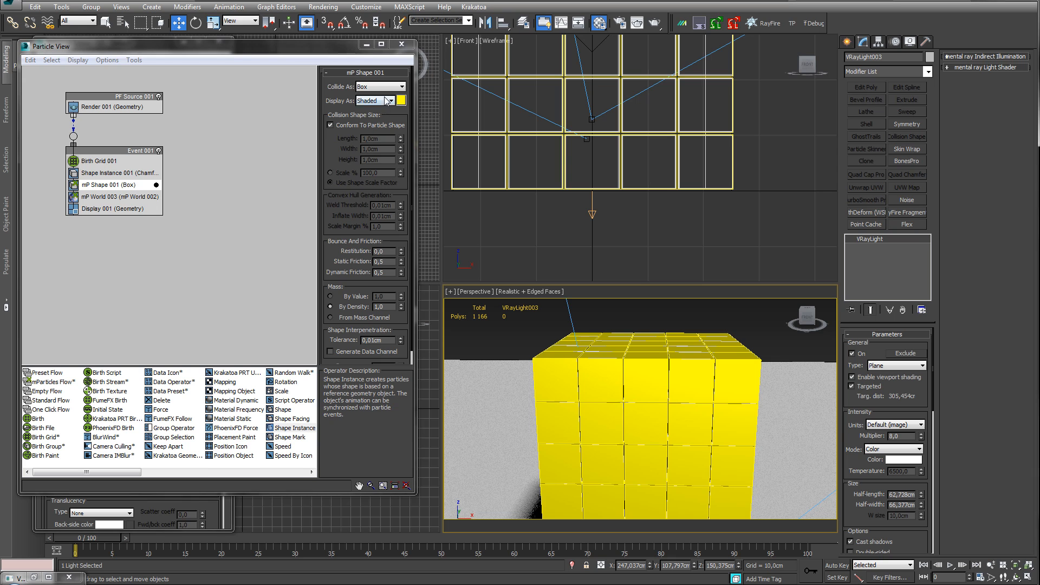
left_click(387, 102)
left_click(377, 108)
Examine the box tower and its surroundings up close and from farther away in the perspective view.
scroll(629, 390, "down", 5)
mouse_move(653, 417)
middle_mouse_down()
mouse_move(653, 389)
mouse_move(652, 401)
middle_mouse_up()
scroll(631, 400, "down", 5)
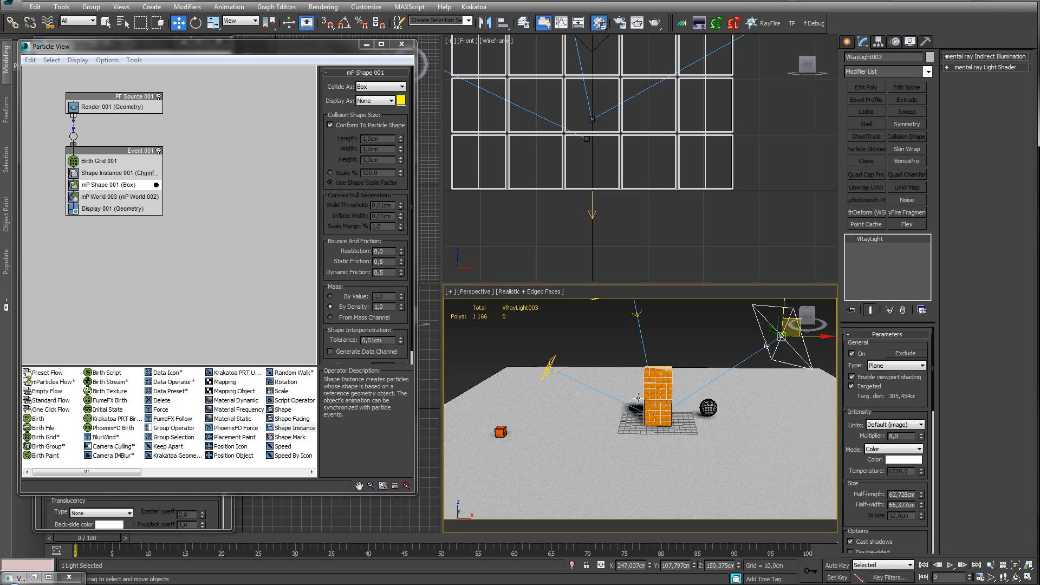
middle_click_drag(575, 418, 642, 395)
scroll(648, 403, "up", 5)
middle_click_drag(817, 355, 645, 401)
scroll(668, 394, "down", 3)
mouse_move(688, 363)
middle_mouse_down()
mouse_move(683, 376)
mouse_move(669, 371)
middle_mouse_up()
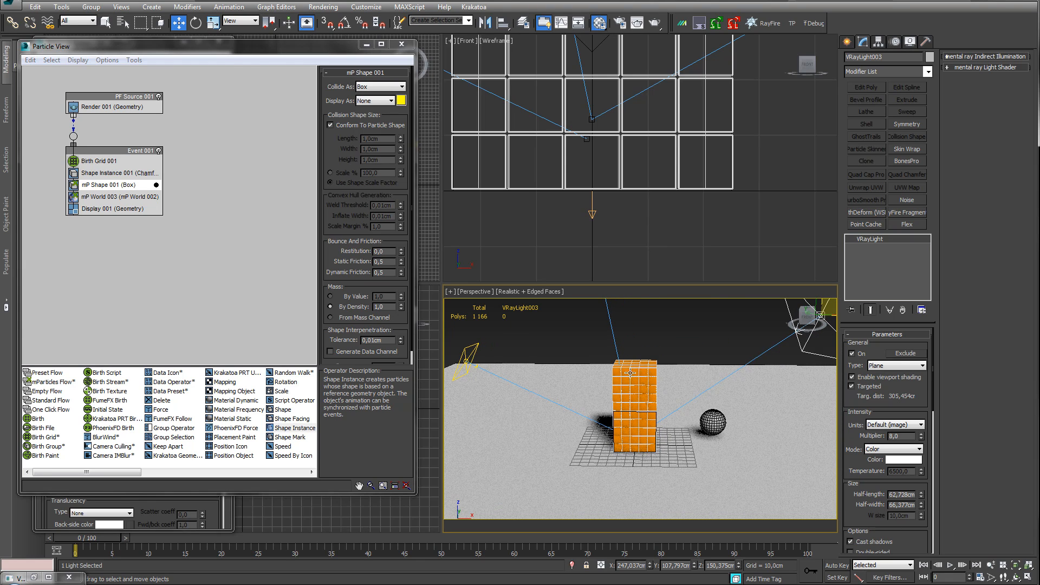
scroll(631, 373, "up", 8)
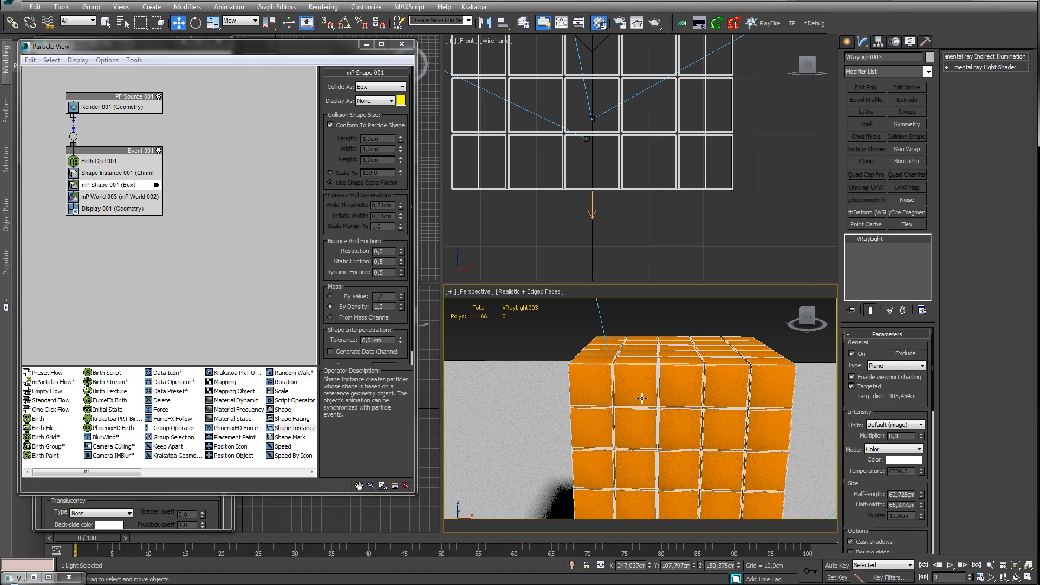
scroll(603, 458, "up", 2)
scroll(569, 452, "down", 10)
scroll(606, 422, "down", 5)
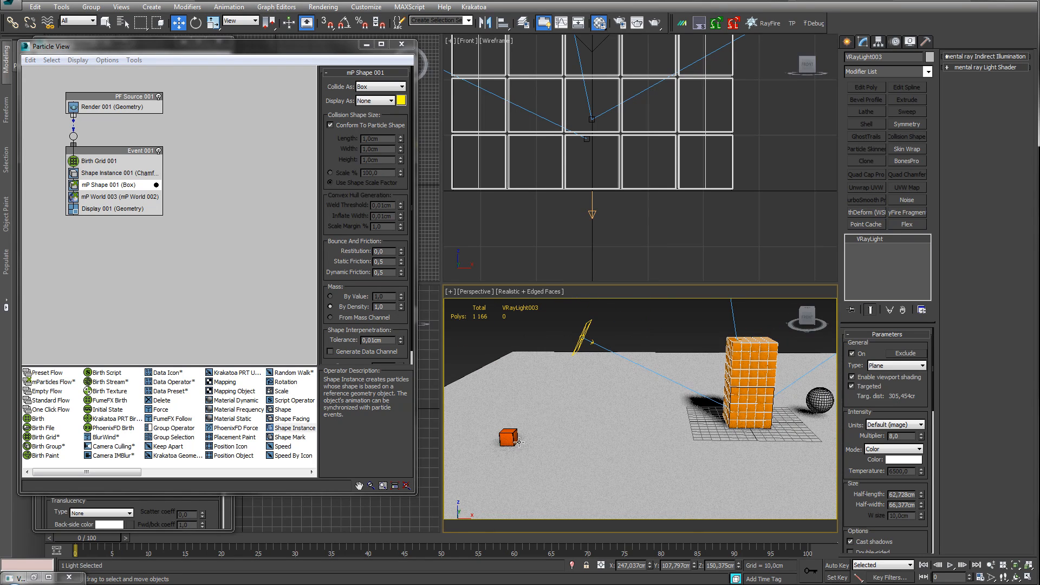
Select the source chamfer box and inspect the sub-materials of the 02 - Default Multi/Sub-Object material.
left_click(508, 438)
left_click_drag(274, 51, 482, 33)
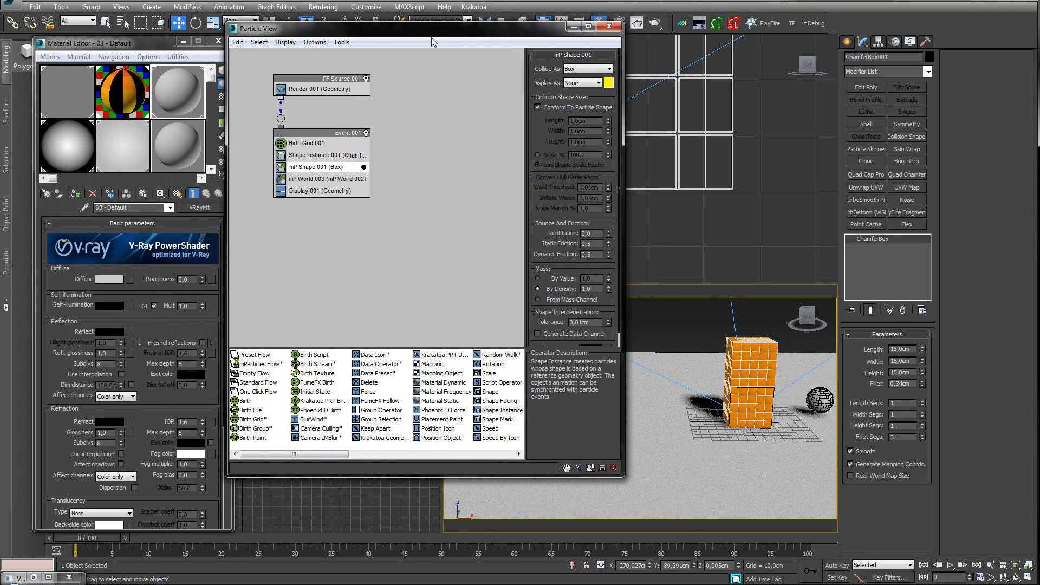
left_click(129, 92)
mouse_move(144, 48)
left_mouse_down()
mouse_move(143, 59)
mouse_move(142, 44)
left_mouse_up()
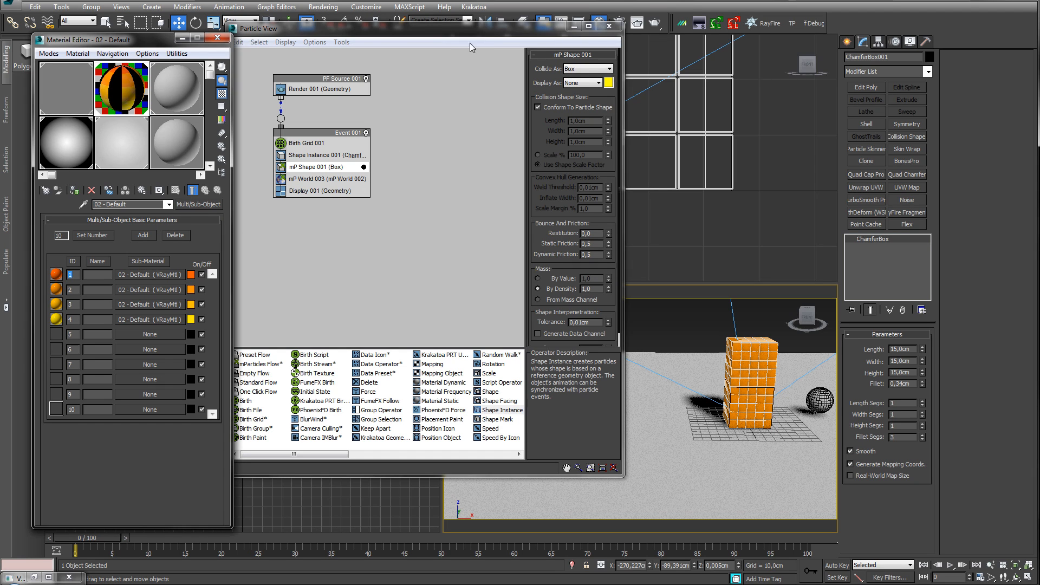
left_click_drag(485, 31, 292, 56)
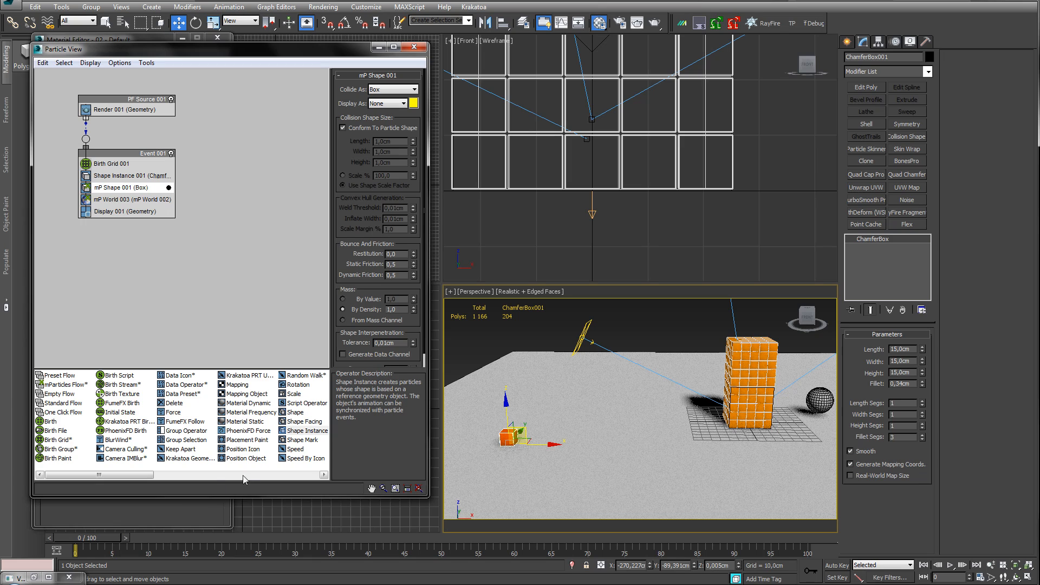
Insert a Material Frequency operator between Birth Grid and Shape Instance in Event 001 and show its settings.
left_click(243, 413)
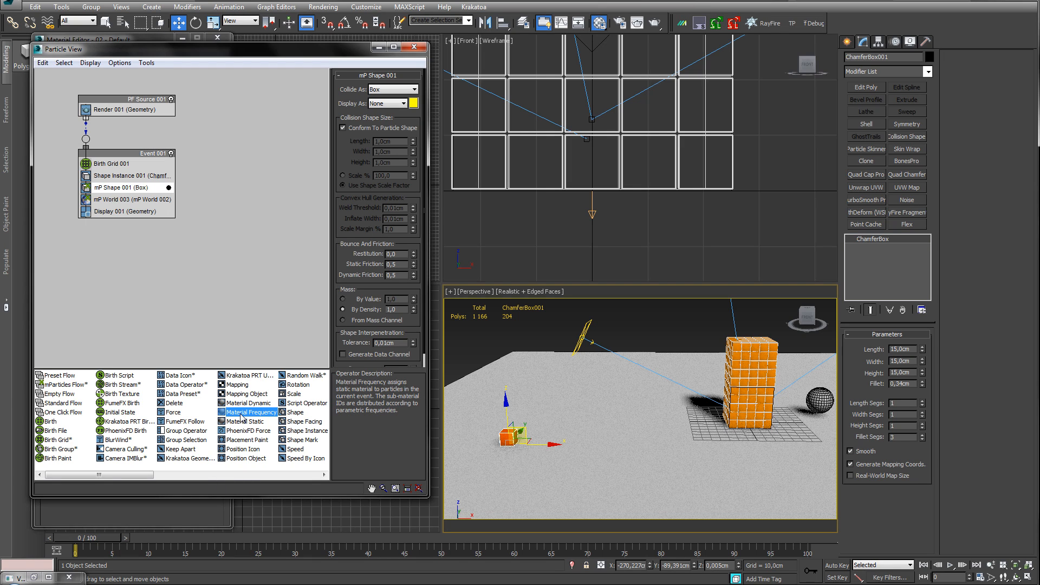
left_click_drag(242, 418, 136, 172)
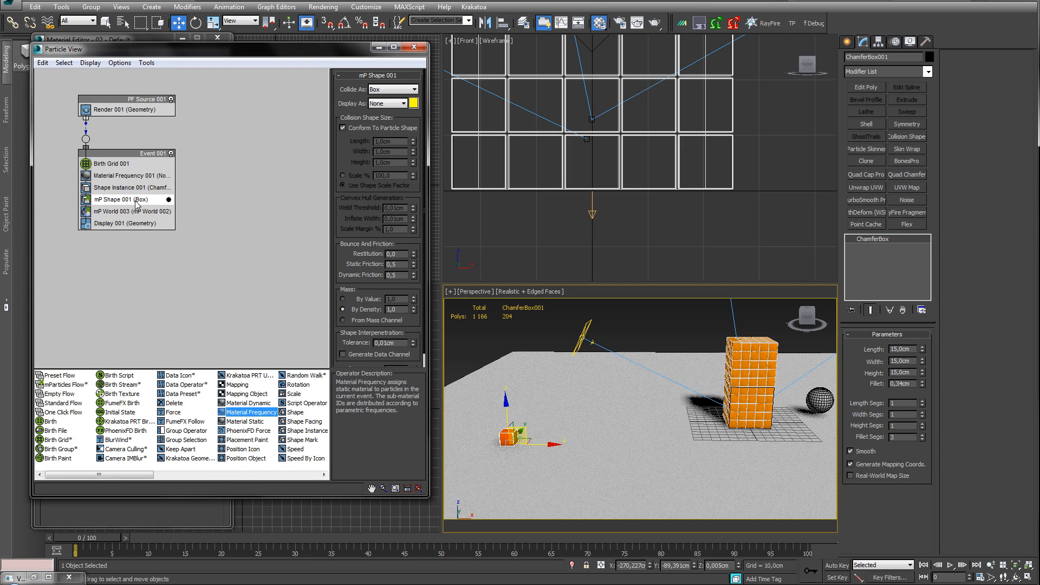
left_click(133, 176)
left_click(377, 101)
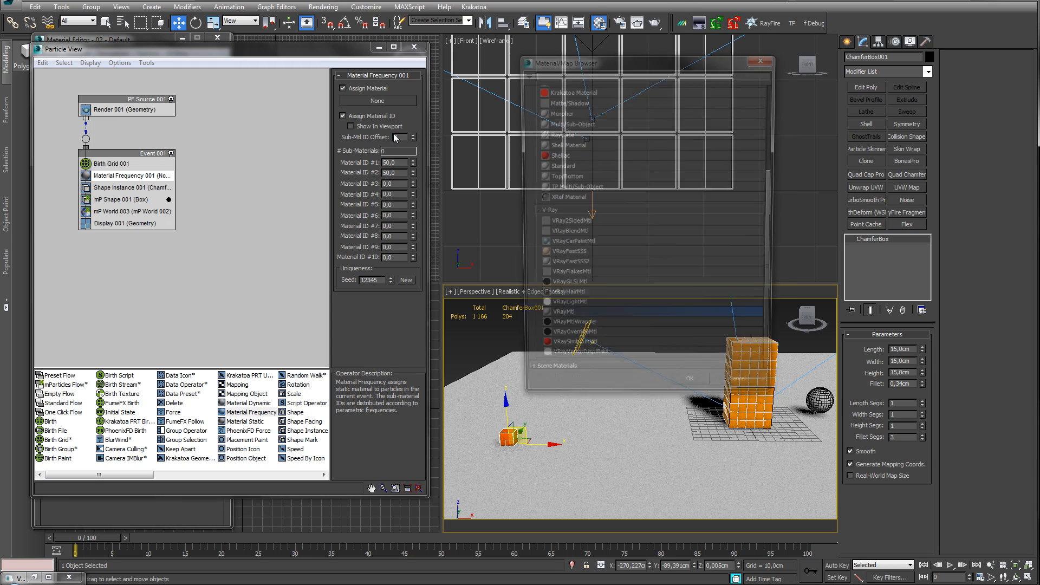
left_click(761, 63)
Assign the 02 - Default material to Material Frequency as an instance, and set Material IDs #1 to #4 to 25 each.
left_click_drag(243, 49, 475, 37)
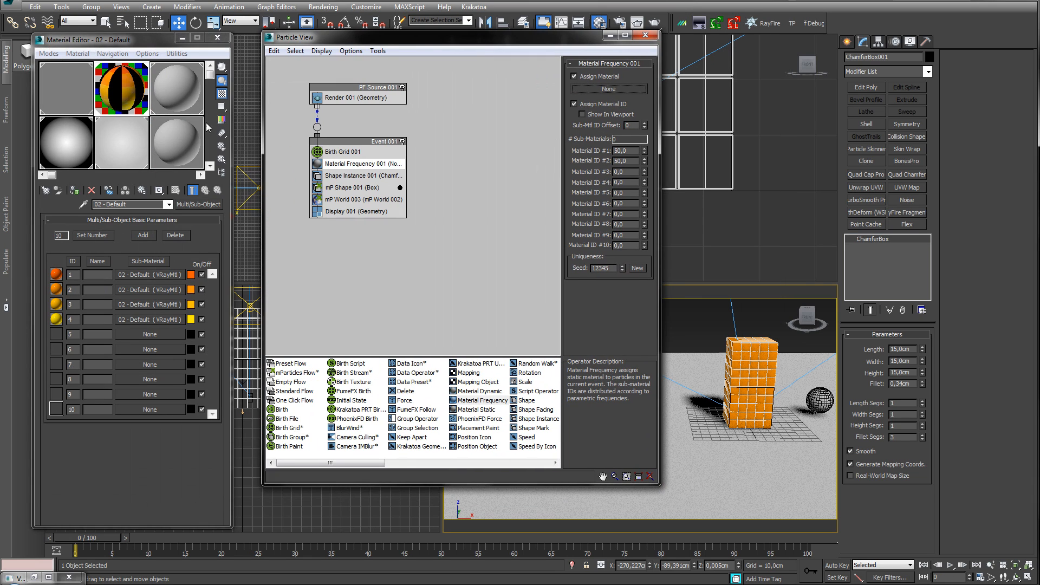
left_click_drag(121, 89, 633, 89)
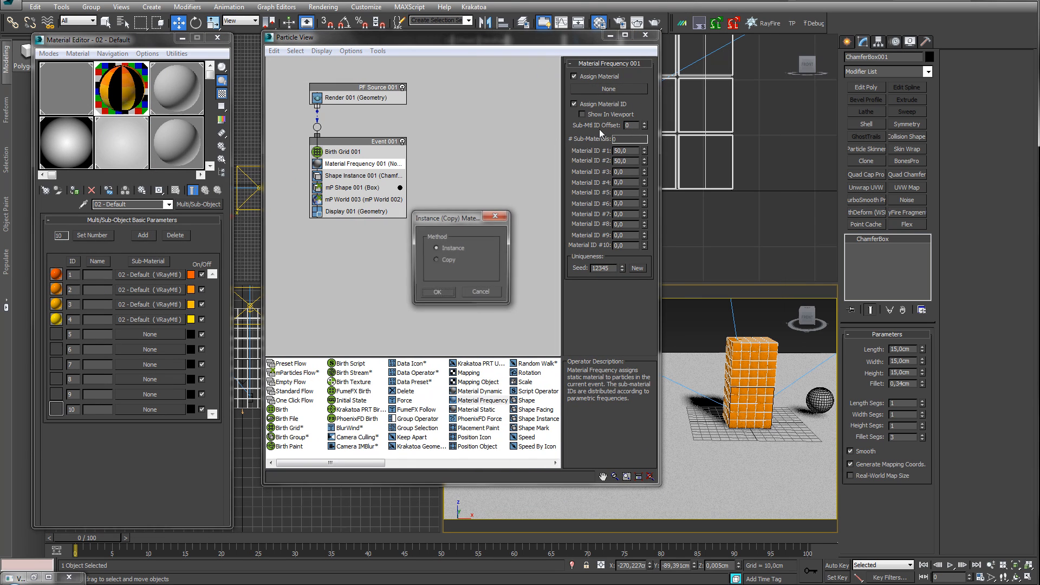
left_click(437, 292)
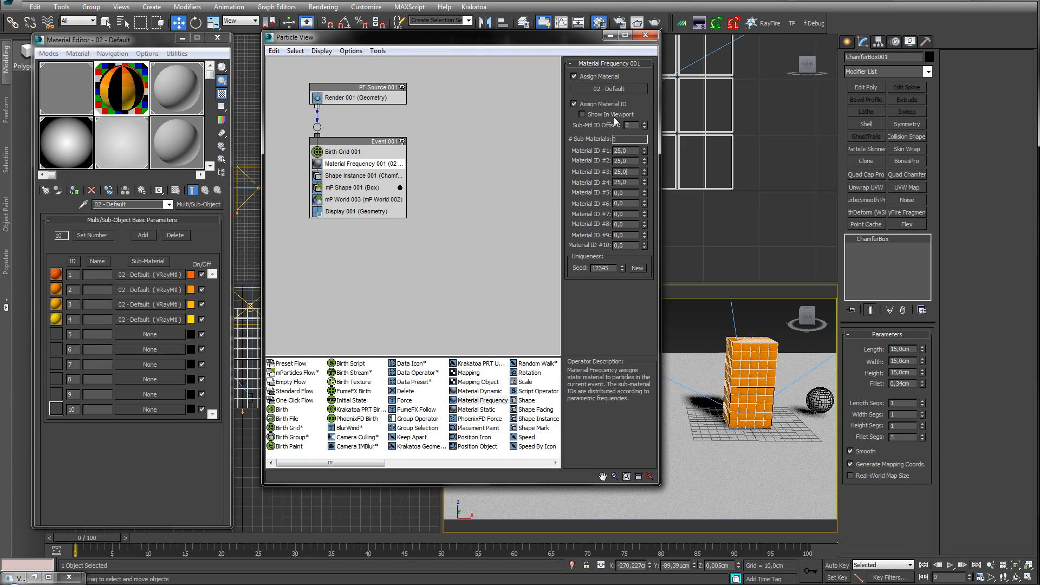
Test-render the perspective view to check the random box colors, and close the frame buffer.
left_click_drag(576, 45, 352, 56)
scroll(667, 417, "up", 5)
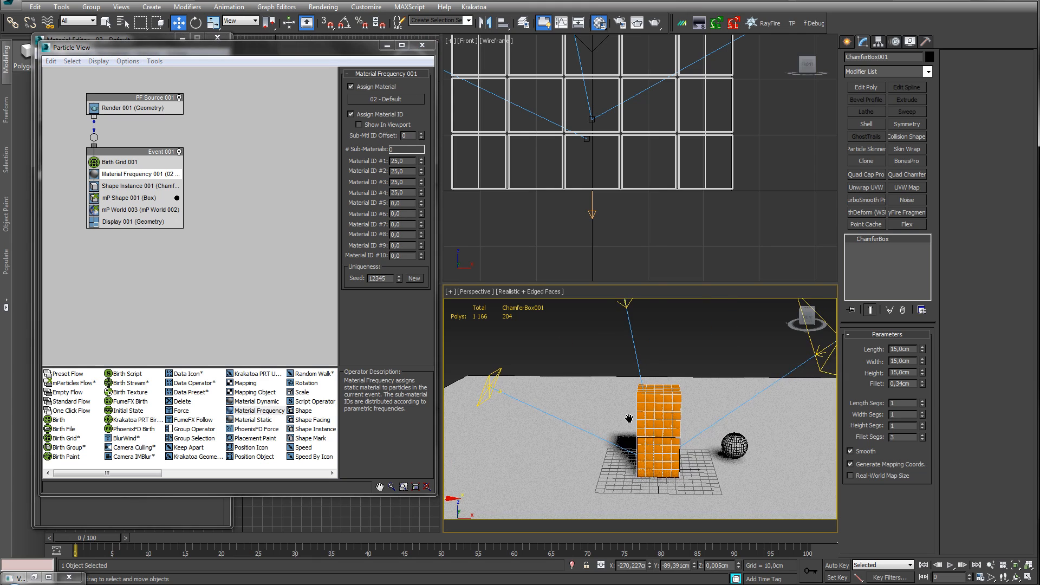
scroll(667, 417, "down", 3)
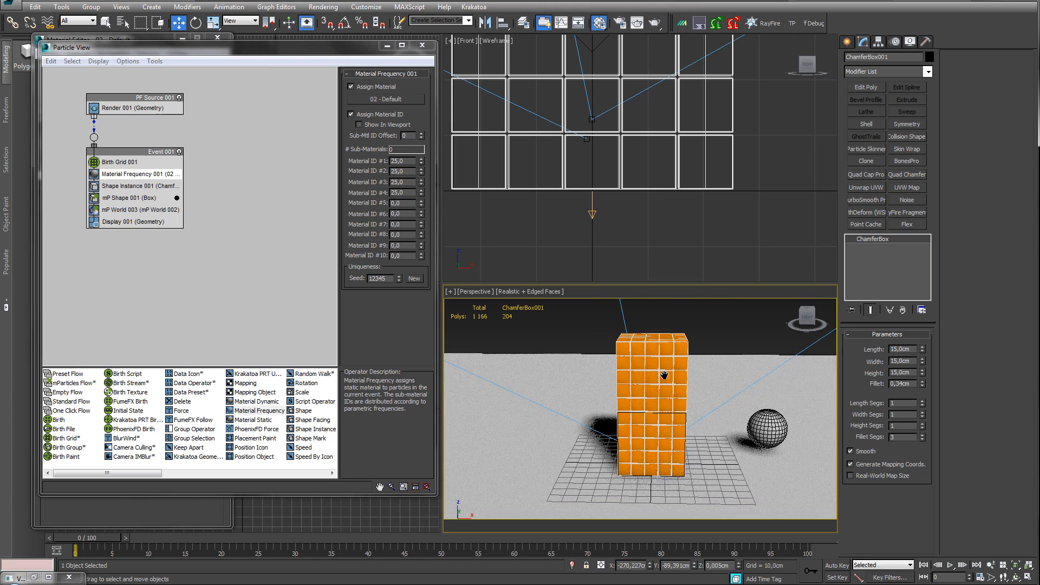
left_click(654, 22)
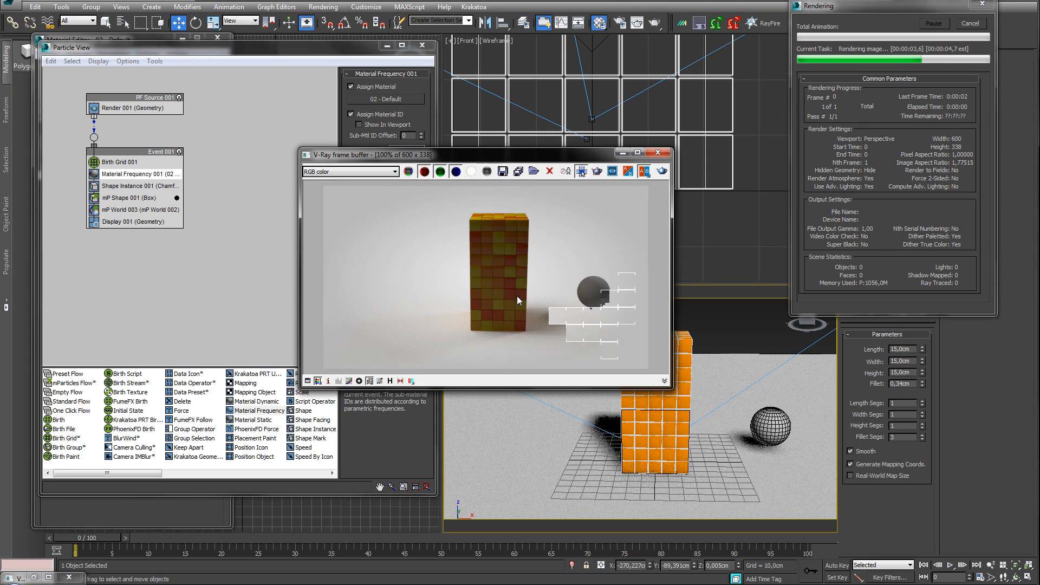
left_click(657, 152)
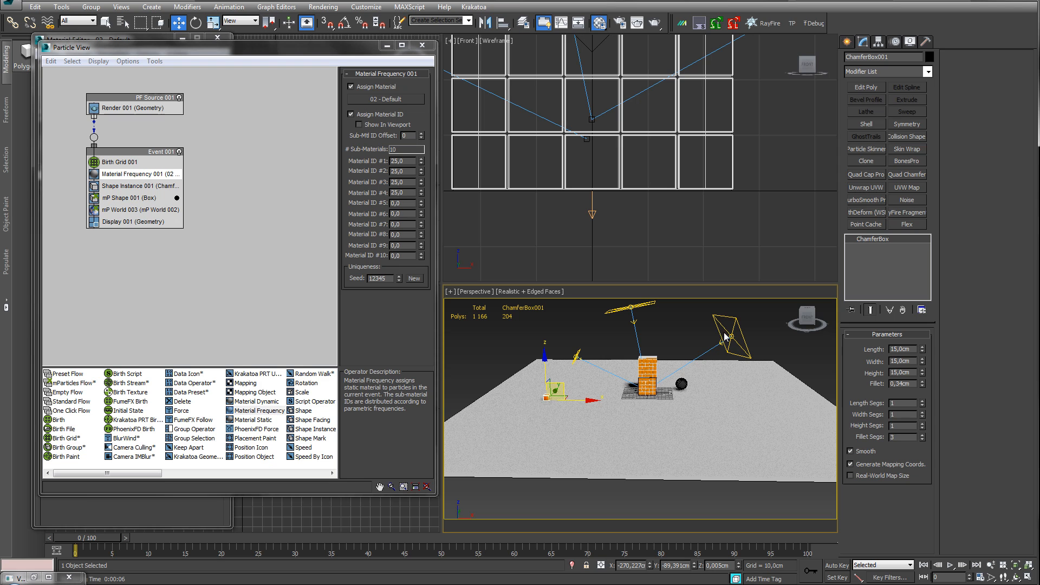
Clone the VRay light behind the sphere as a copy, placing it at the front side of the tower.
left_click(732, 331)
mouse_move(612, 143)
middle_mouse_down()
mouse_move(621, 153)
mouse_move(609, 147)
middle_mouse_up()
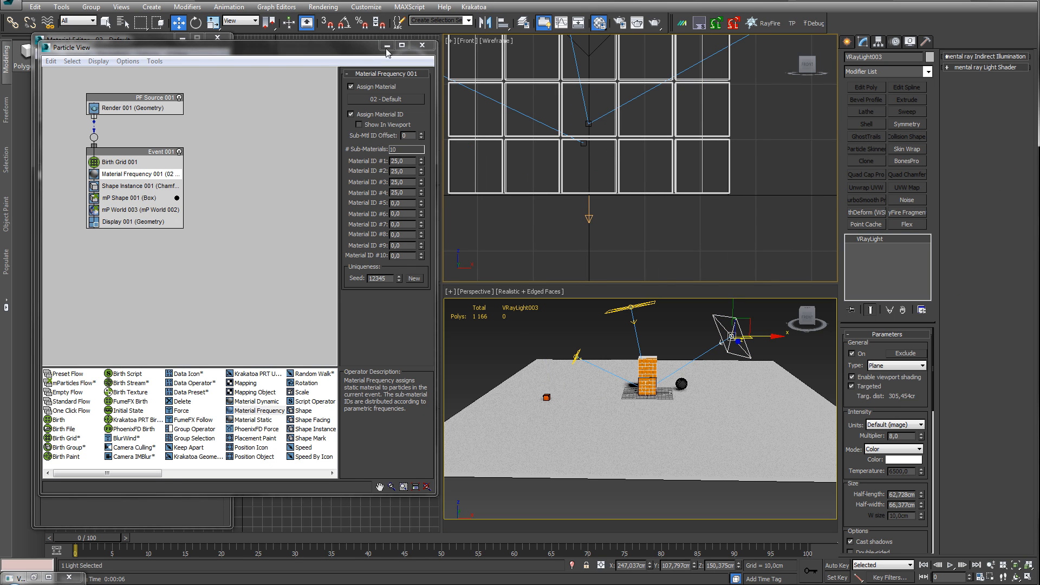
left_click(387, 46)
middle_click_drag(324, 159, 352, 145)
mouse_move(401, 118)
left_mouse_down("shift")
mouse_move(382, 203)
mouse_move(369, 208)
left_mouse_up("shift")
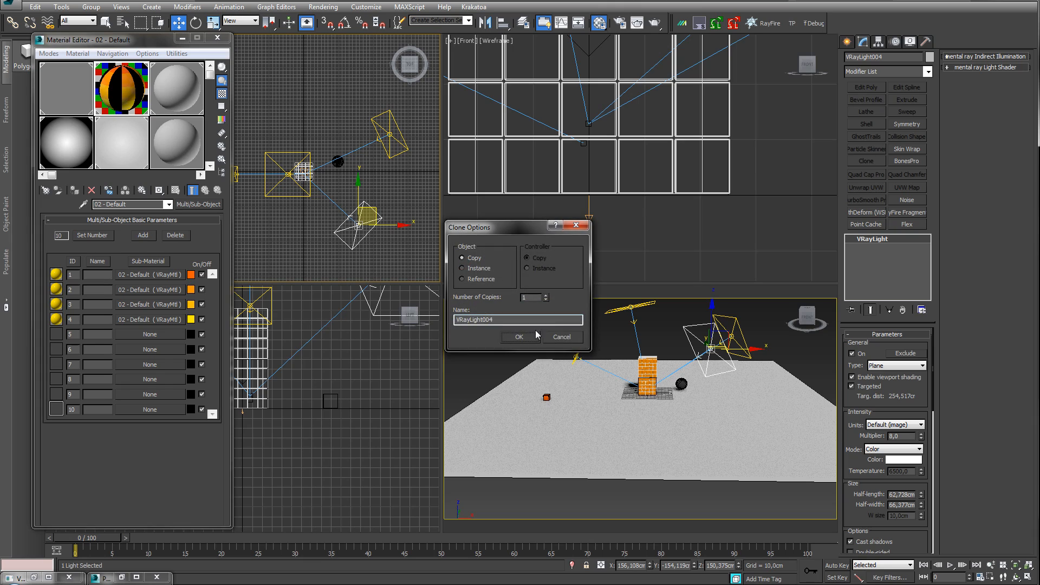
left_click(523, 338)
Render the tower with the added light, and place the frame buffer beside the reopened Particle View.
scroll(623, 374, "up", 7)
mouse_move(708, 414)
middle_mouse_down()
mouse_move(662, 438)
mouse_move(657, 429)
middle_mouse_up()
left_click(655, 22)
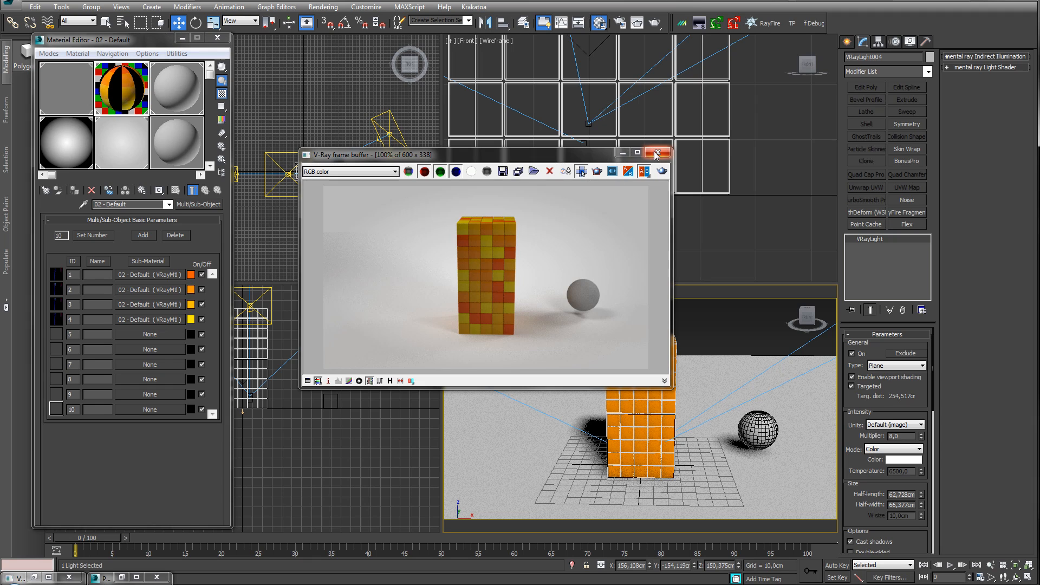
left_click(103, 578)
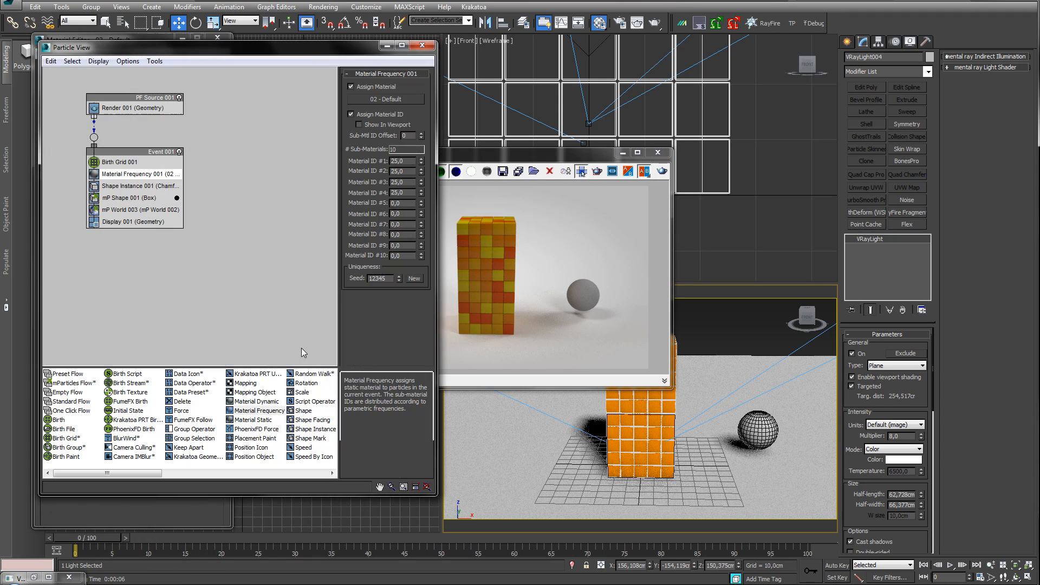
left_click_drag(560, 153, 750, 48)
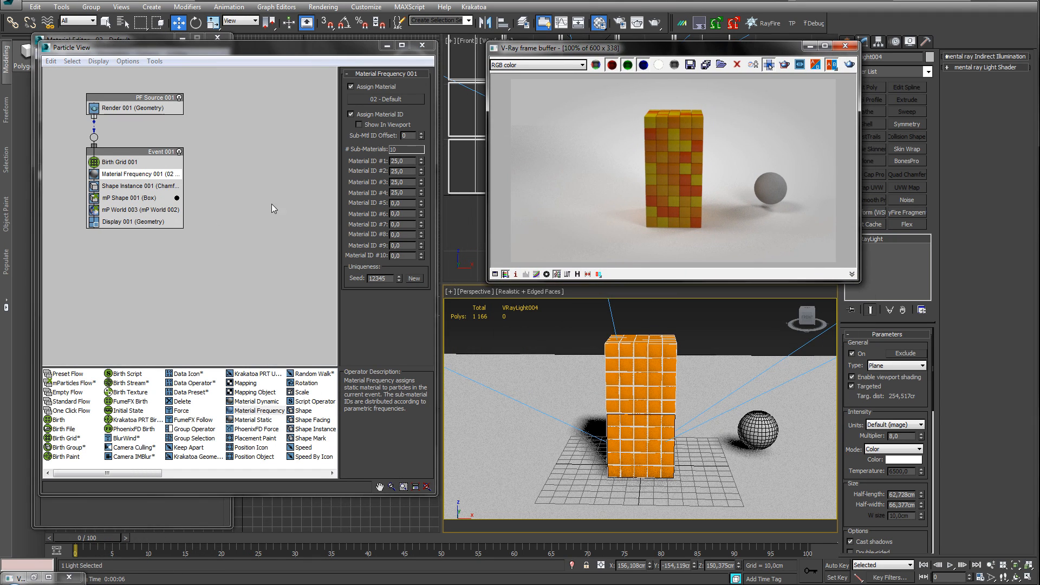
Open the mP World driver's advanced parameters, set Subframe Factor to 4, and enable Time Scale at 56%.
left_click(141, 210)
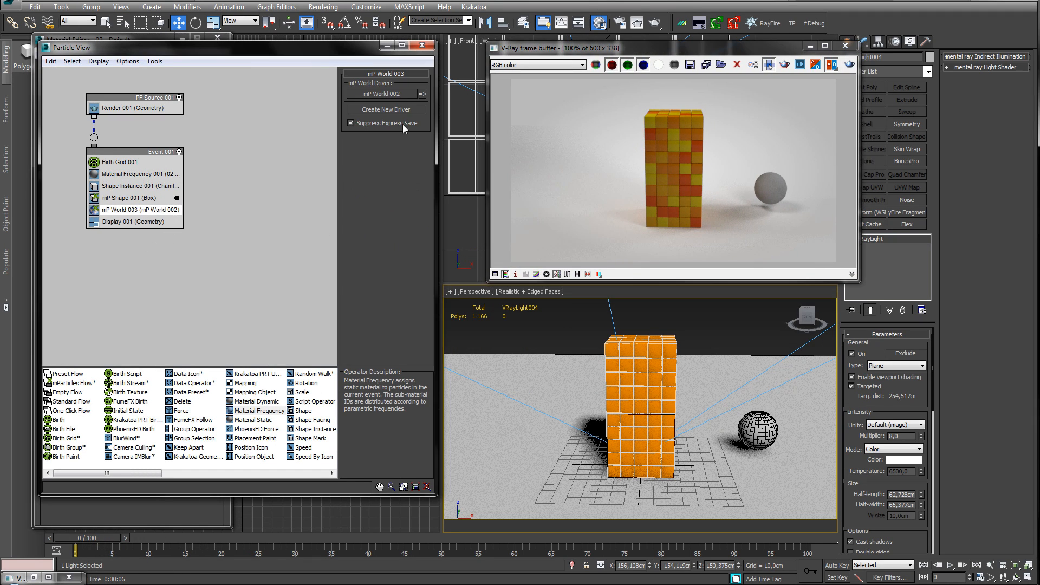
left_click(424, 93)
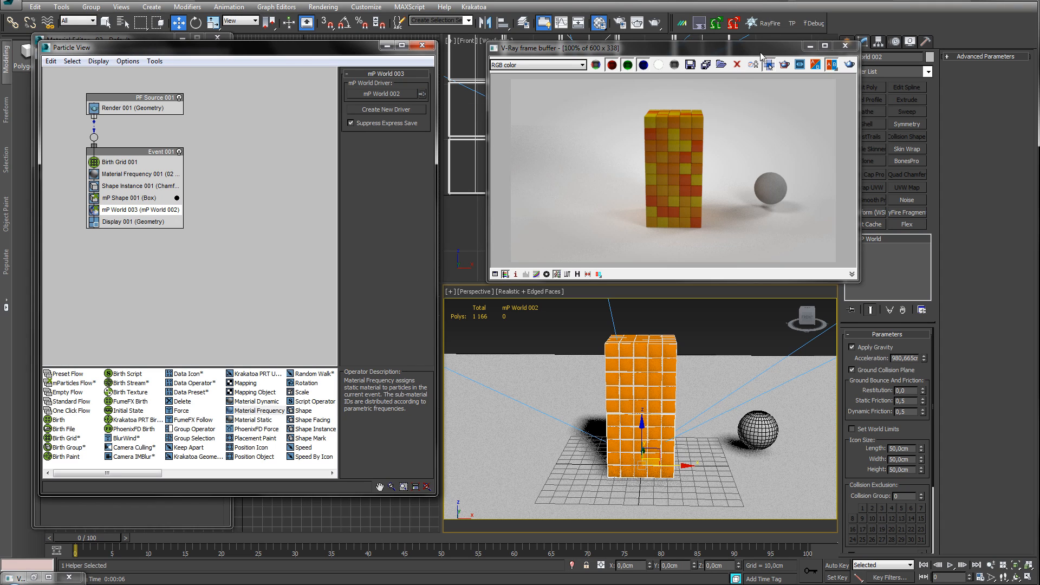
left_click_drag(762, 50, 622, 49)
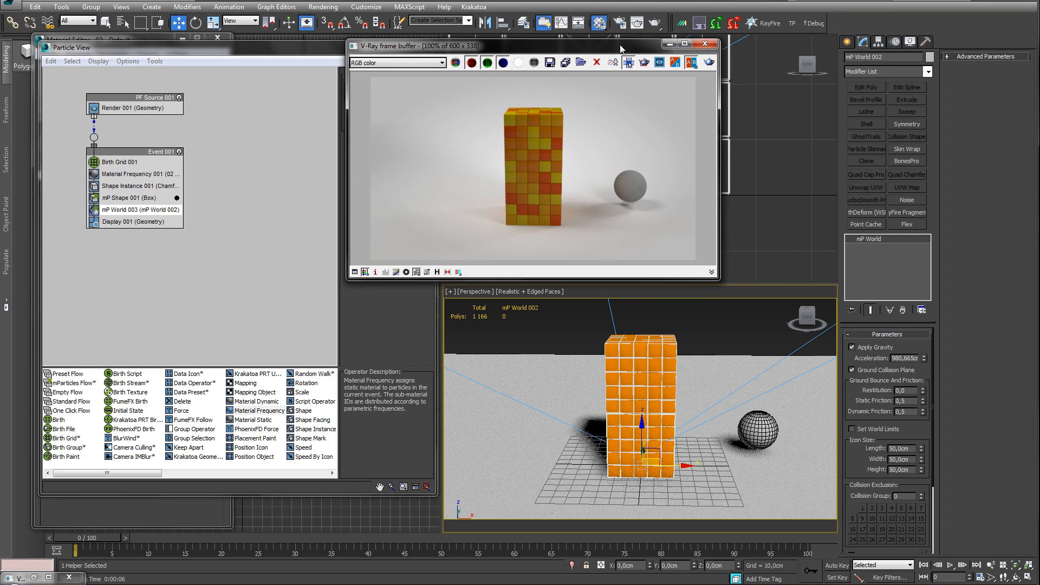
left_click(976, 57)
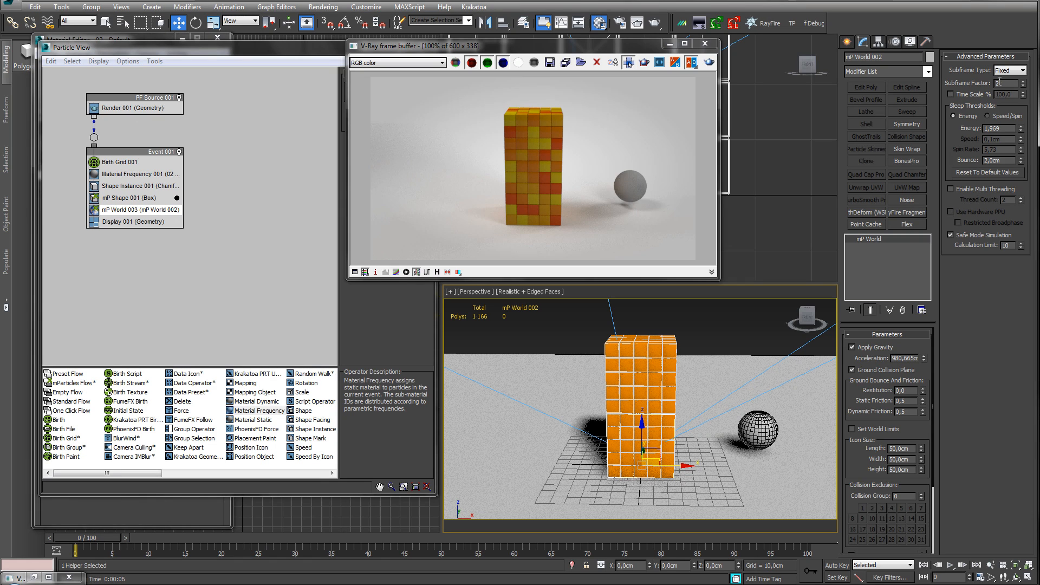
left_click(1023, 82)
left_click(968, 96)
left_click_drag(1024, 96, 1025, 117)
Frame the tower in the perspective view, scrub through the timeline to preview the simulation, and return to frame 0.
mouse_move(737, 377)
middle_mouse_down()
mouse_move(742, 384)
mouse_move(742, 375)
mouse_move(720, 388)
middle_mouse_up()
scroll(742, 375, "down", 3)
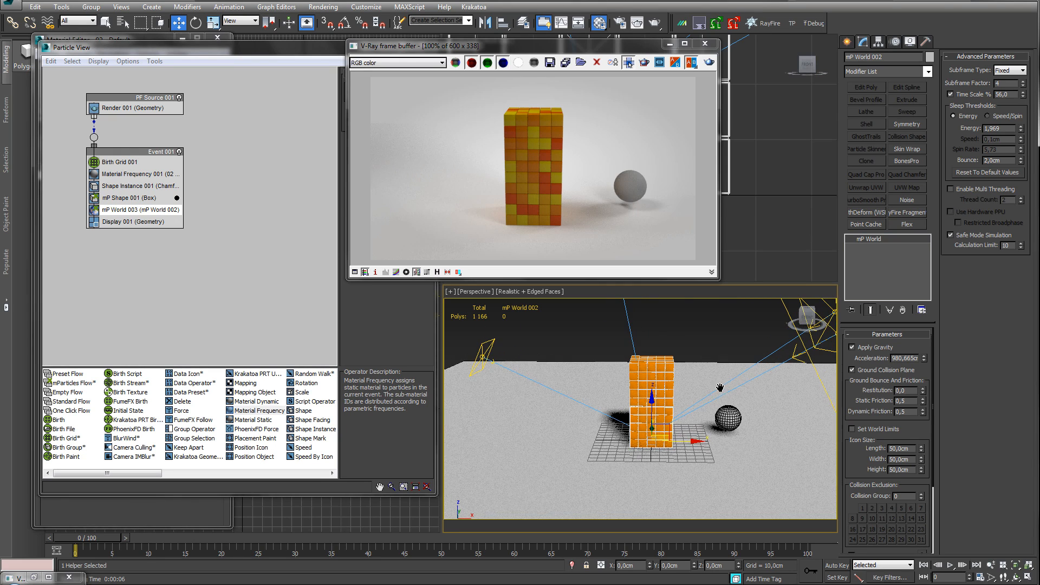
mouse_move(858, 450)
left_mouse_down()
mouse_move(859, 331)
mouse_move(867, 433)
left_mouse_up()
middle_click_drag(748, 421, 746, 432)
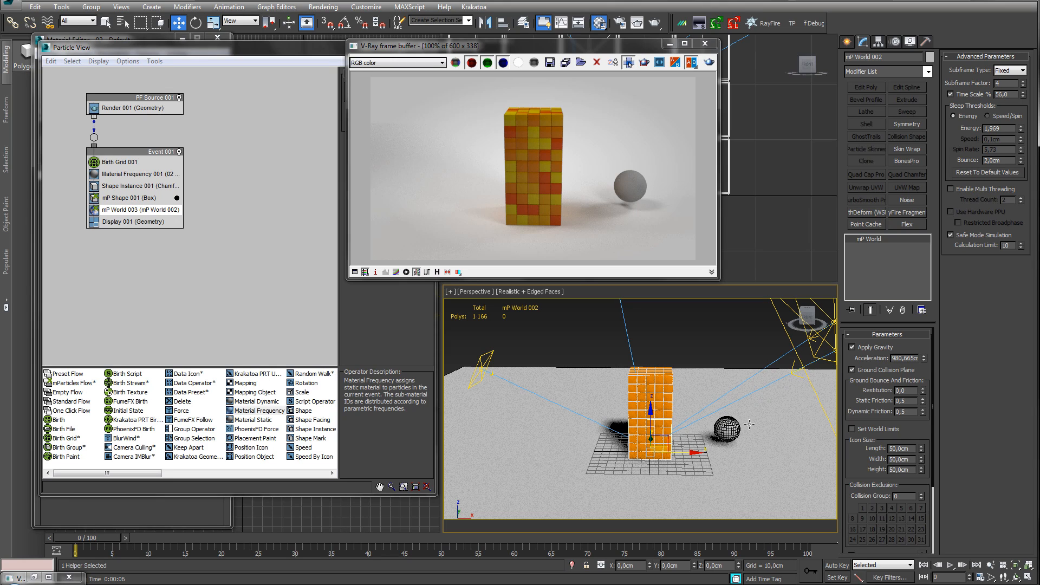
scroll(704, 401, "up", 5)
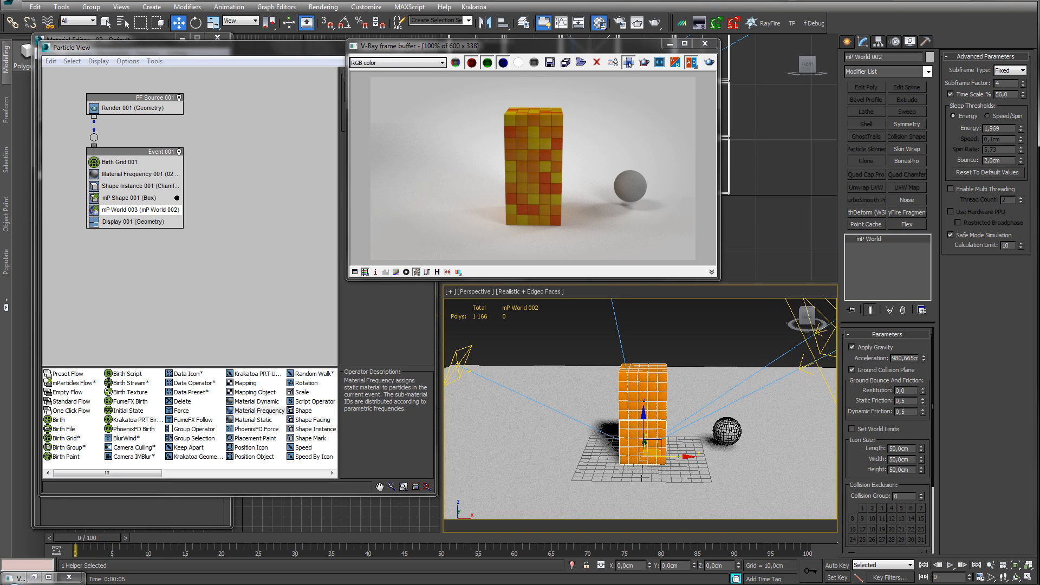
scroll(698, 400, "down", 3)
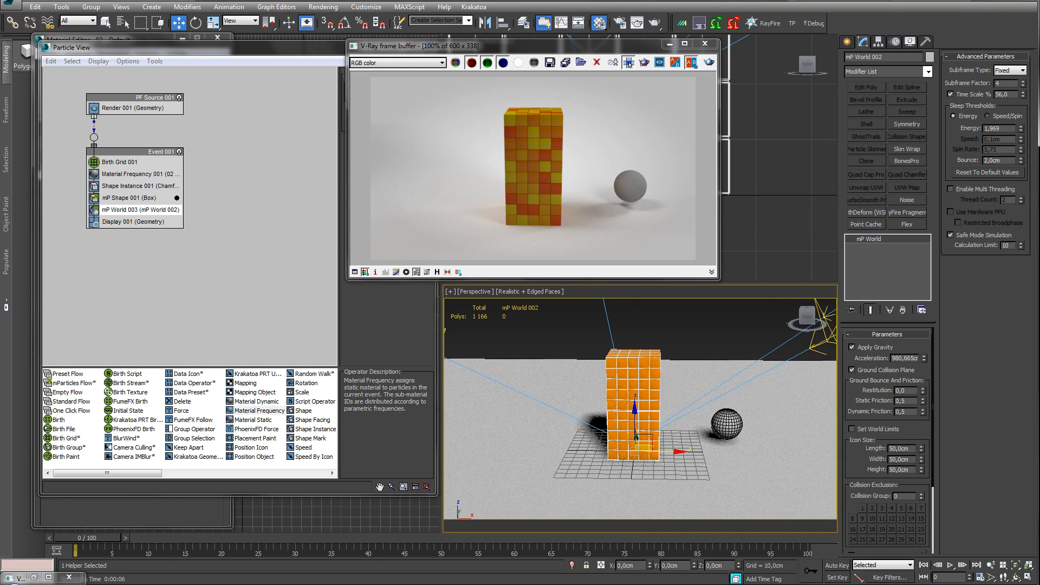
left_click_drag(98, 540, 808, 533)
left_click(50, 536)
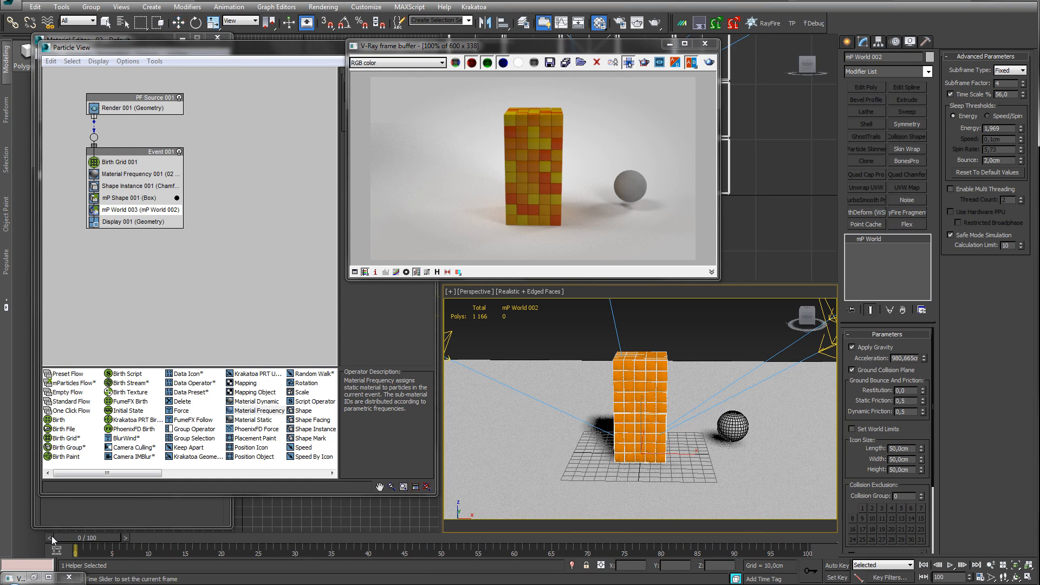
Set the animation length to 200 frames in the time configuration.
left_click(979, 577)
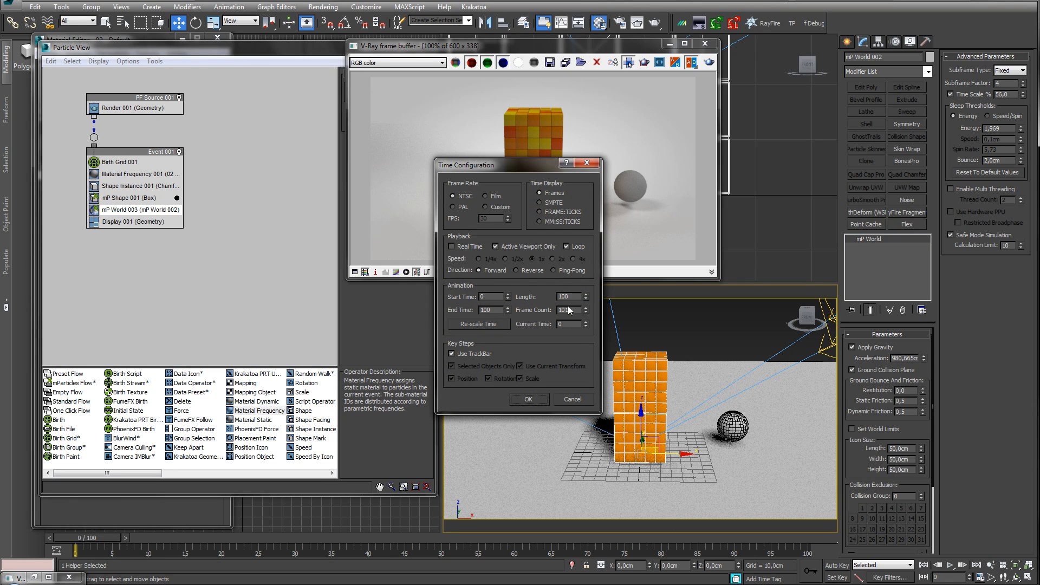
type("200")
key("Return")
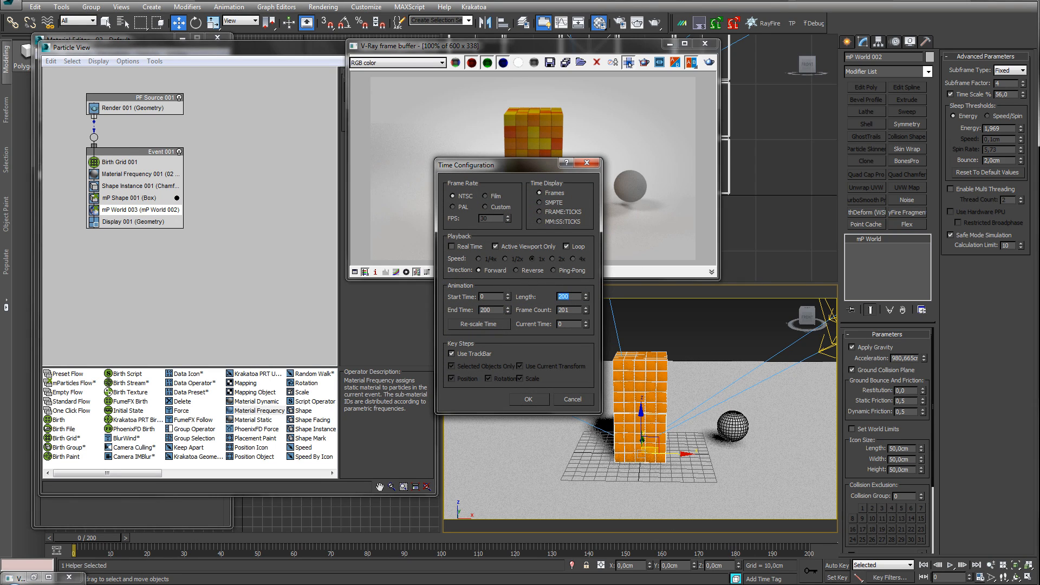
left_click(529, 399)
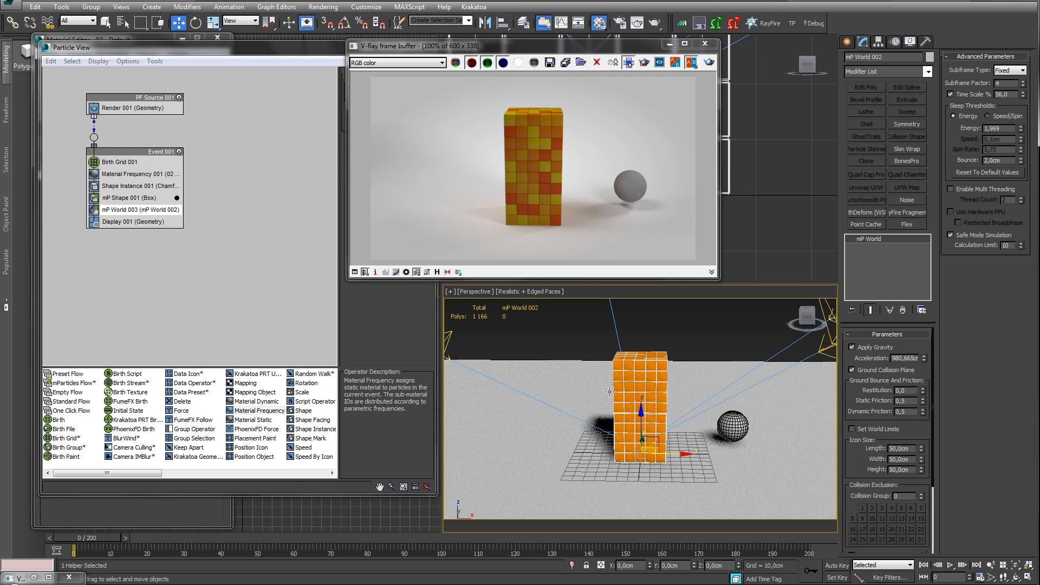
Move the sphere above the tower to about X 15 cm, Y -18 cm, Z 188 cm.
left_click(728, 421)
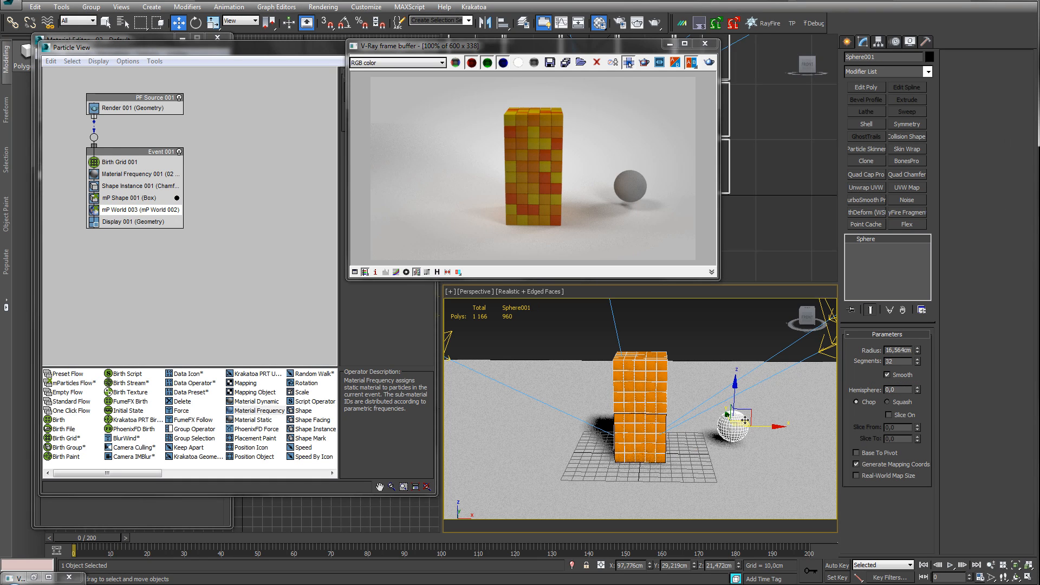
left_click_drag(746, 413, 670, 341)
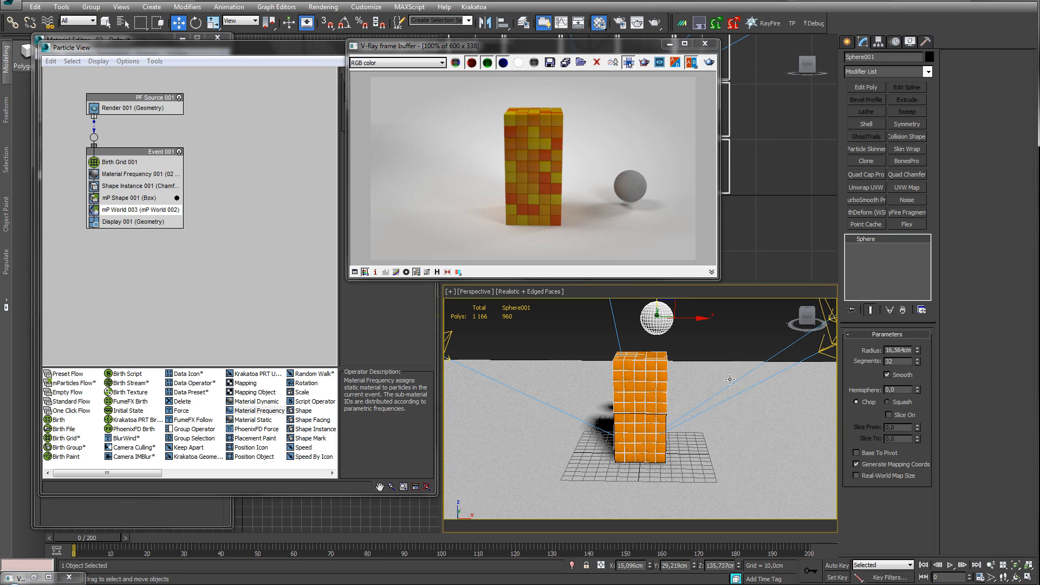
middle_click_drag(730, 380, 652, 379, "alt")
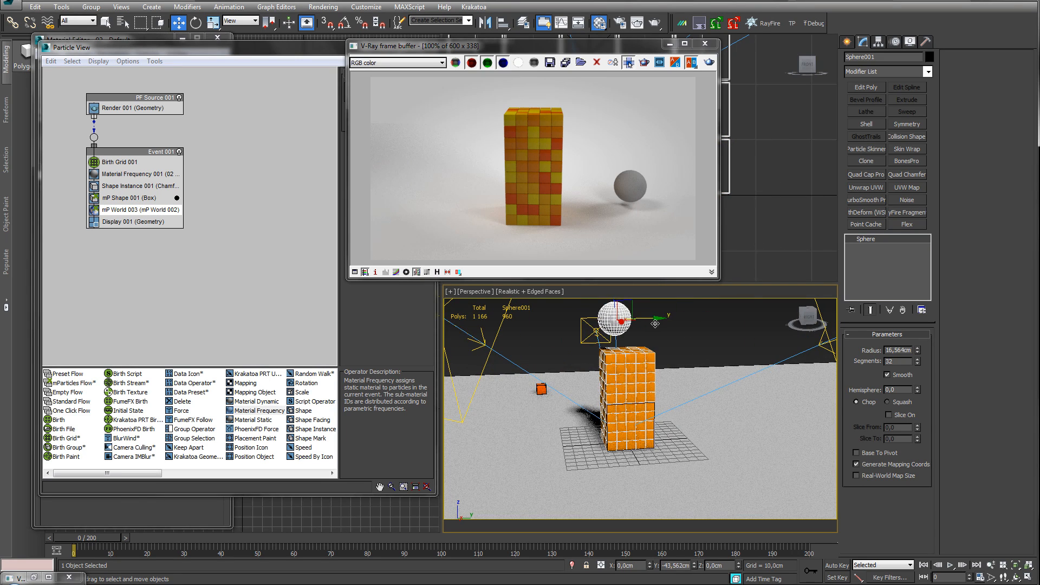
middle_click_drag(655, 324, 658, 388, "alt")
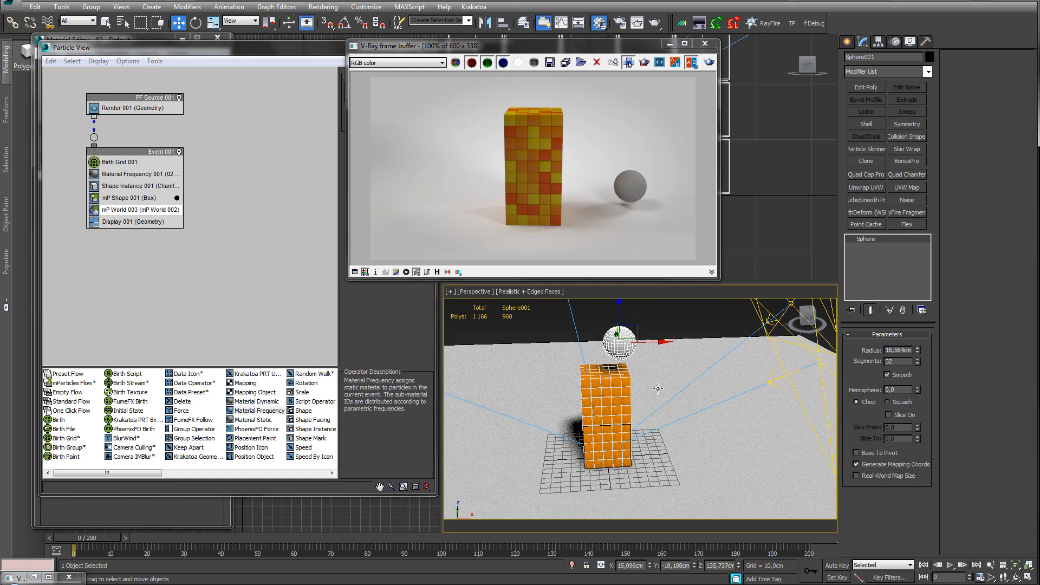
scroll(657, 388, "down", 3)
left_click_drag(634, 326, 634, 294)
middle_click_drag(646, 404, 643, 393, "alt")
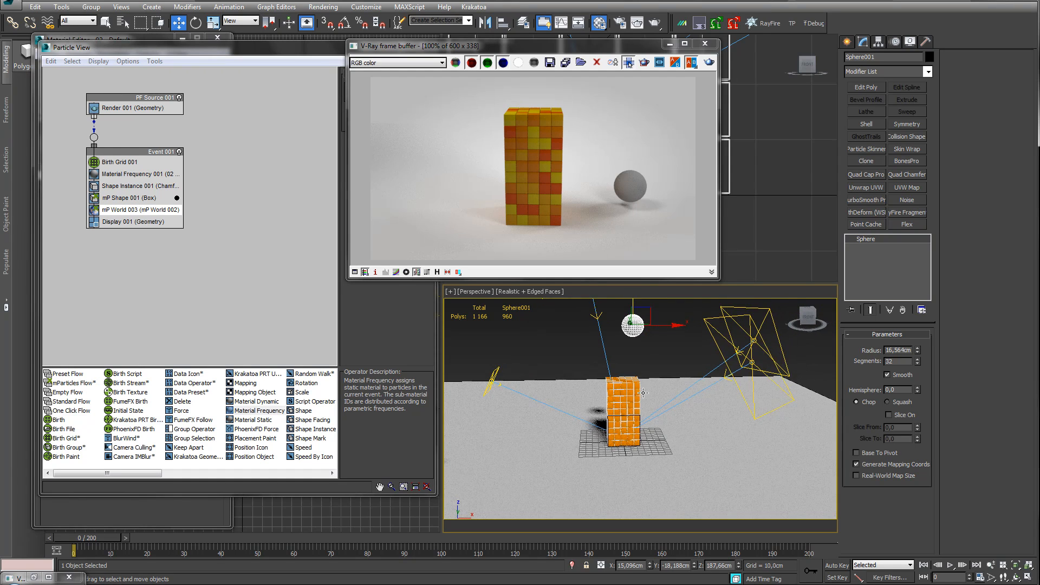
scroll(643, 392, "up", 5)
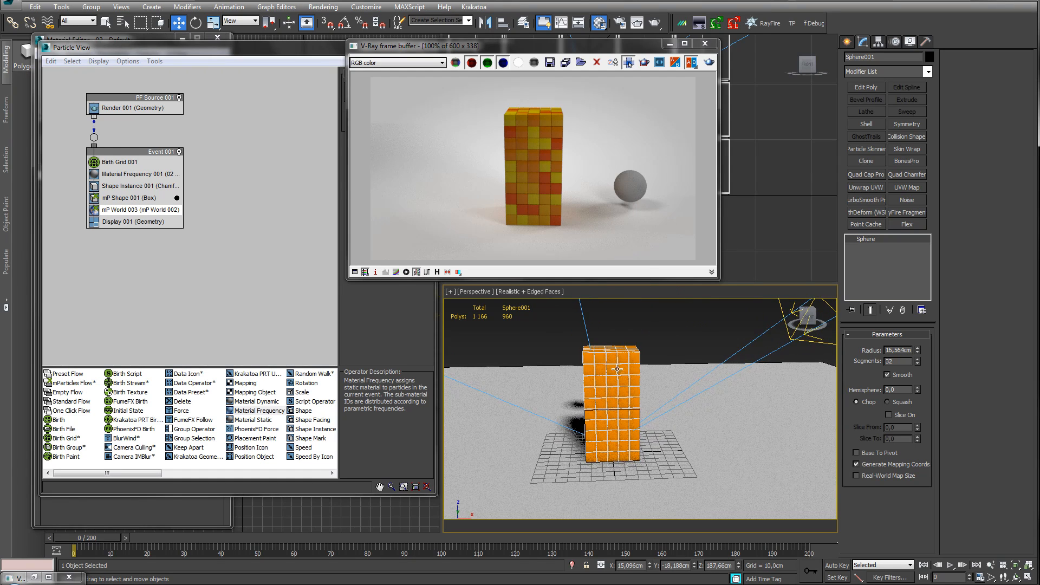
Clone the mP World operator of Event 001 as an instance into a new separate event beside it.
left_click_drag(443, 48, 550, 35)
left_click(124, 199)
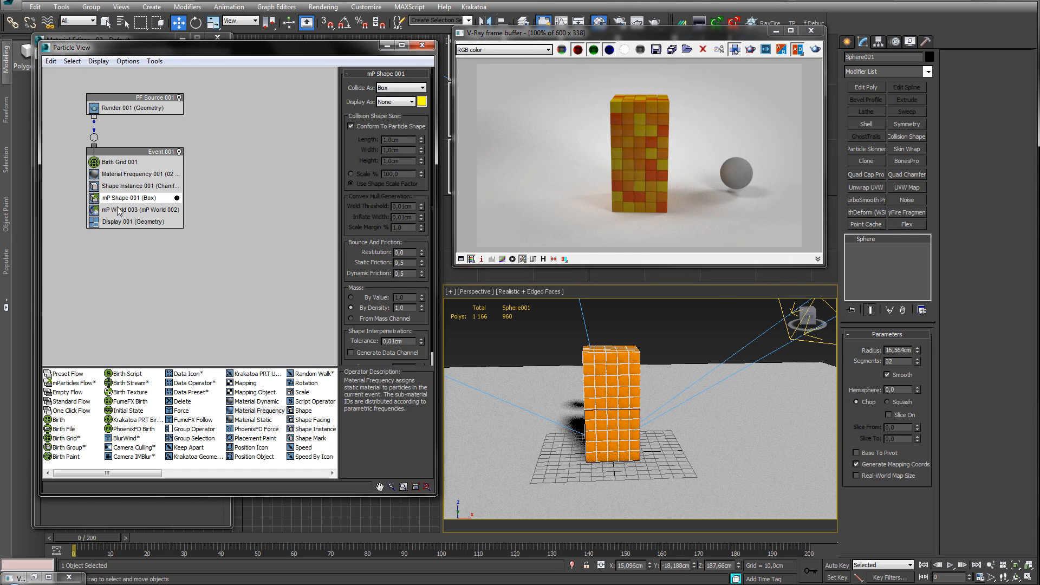
left_click(118, 210)
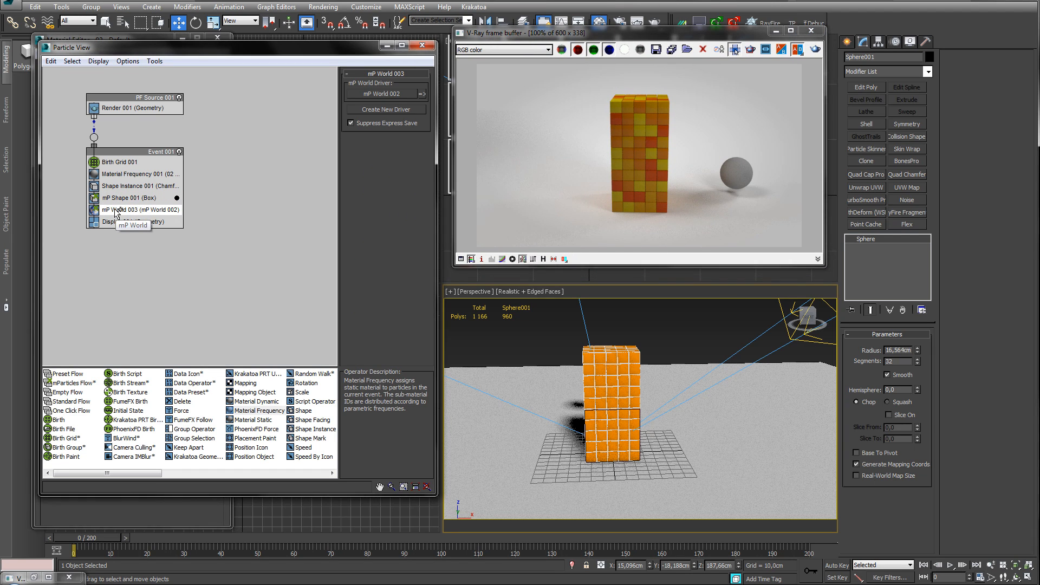
mouse_move(116, 213)
left_mouse_down("shift")
mouse_move(200, 215)
mouse_move(251, 185)
left_mouse_up("shift")
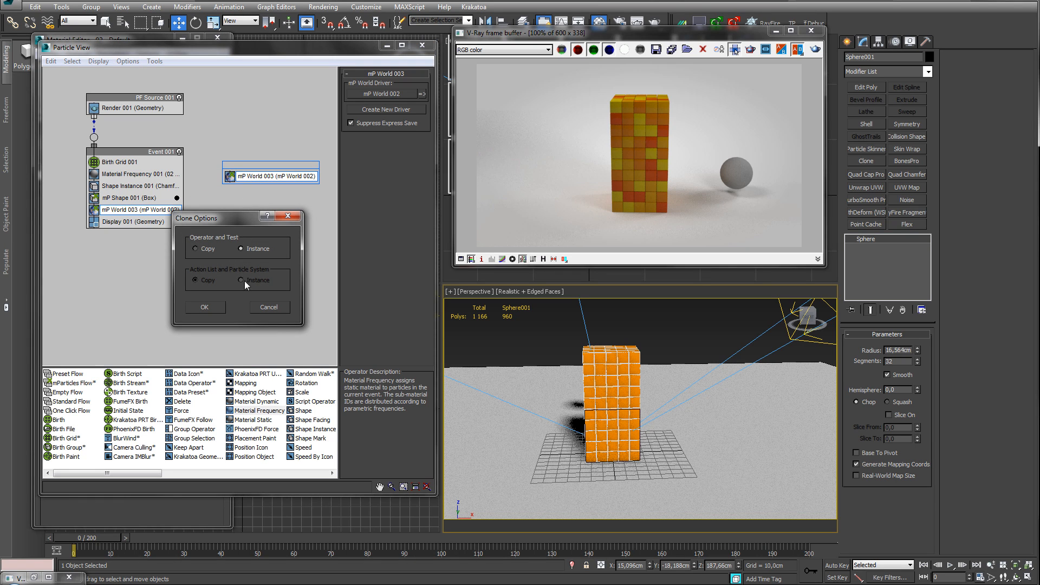
left_click(202, 307)
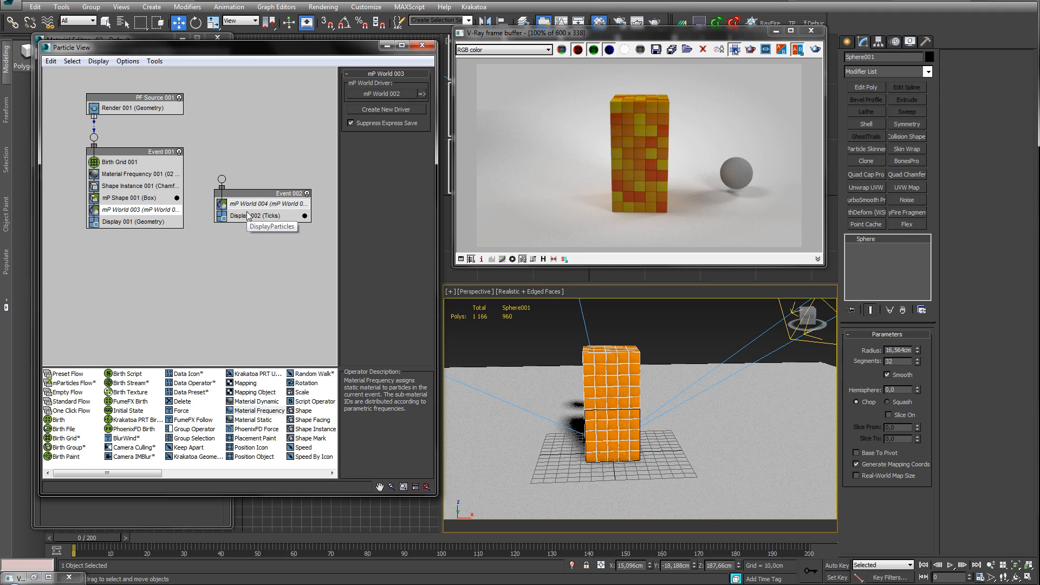
Set the new event's Display type to Geometry and insert a Birth Group operator above its mP World operator.
left_click(243, 215)
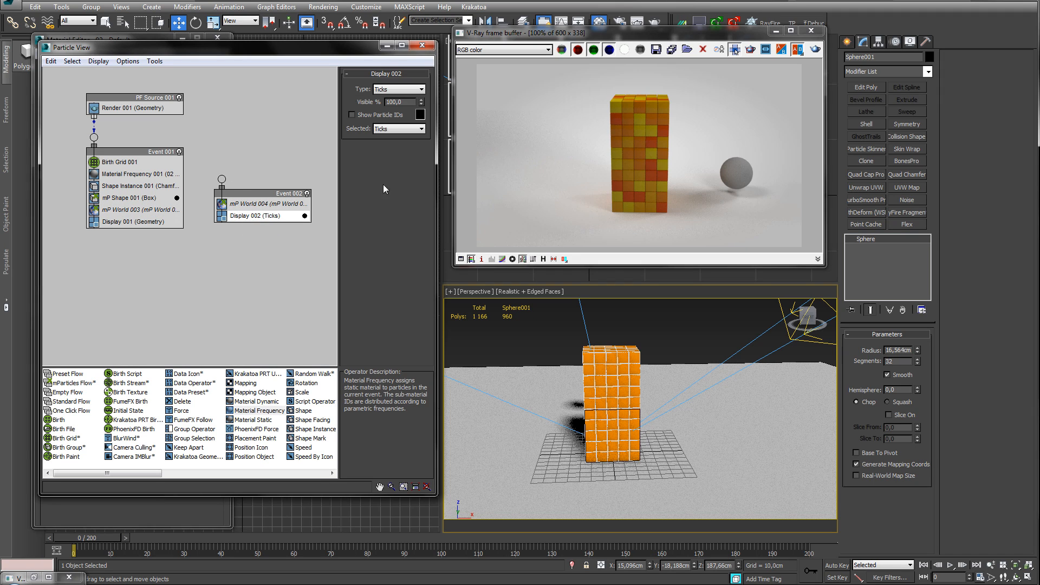
left_click(412, 90)
left_click(386, 141)
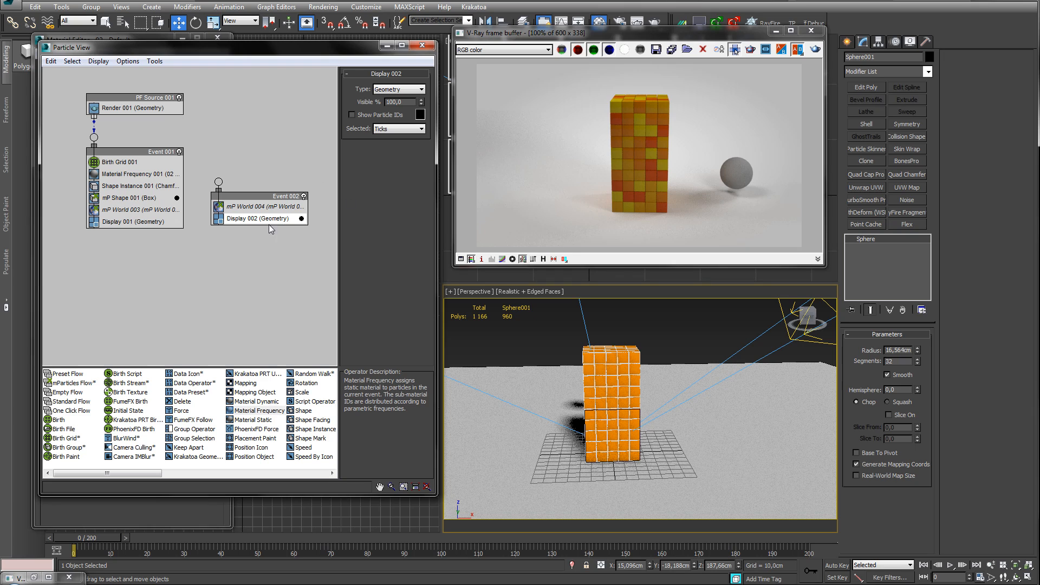
left_click_drag(65, 449, 233, 208)
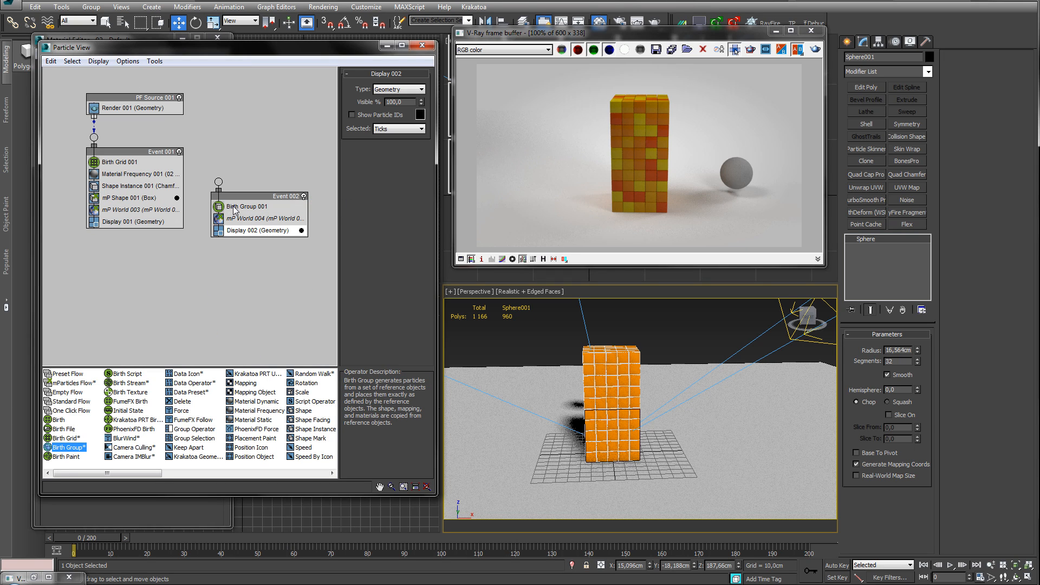
Minimize the frame buffer, add the sphere to the Birth Group's particle objects, and hide the original sphere.
left_click(776, 30)
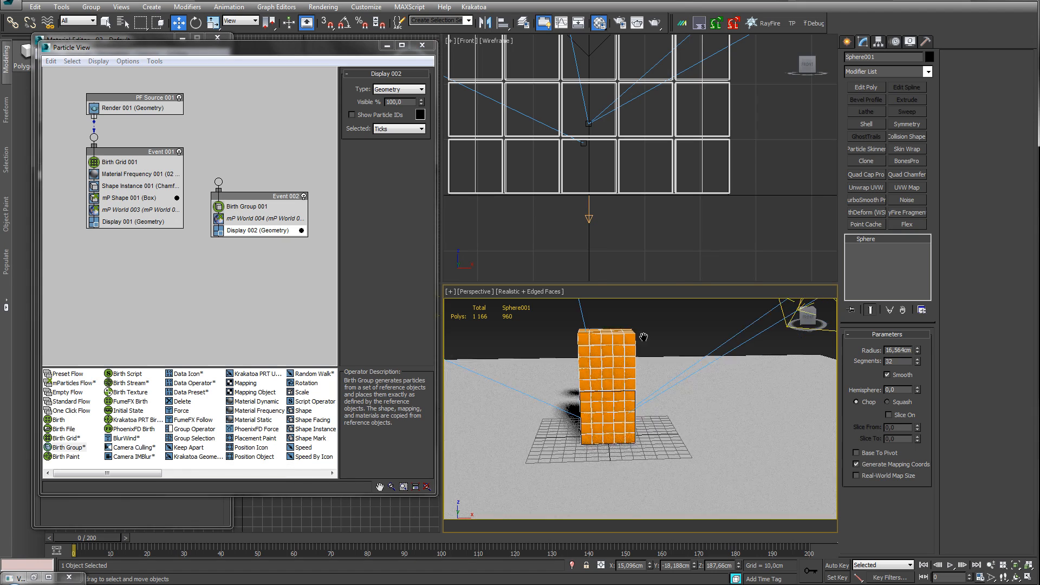
scroll(641, 352, "down", 4)
middle_click_drag(633, 383, 631, 379)
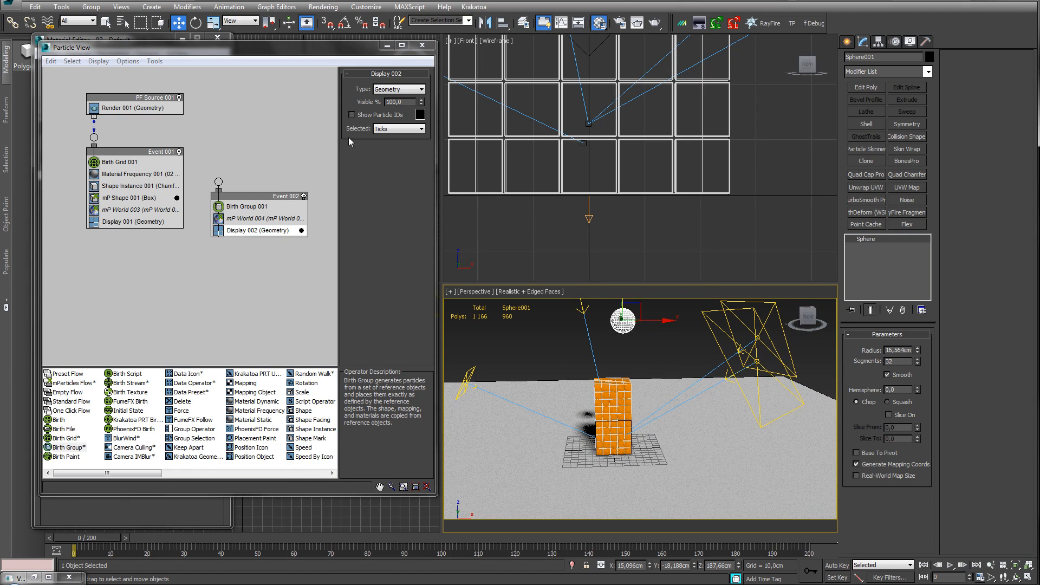
left_click(246, 209)
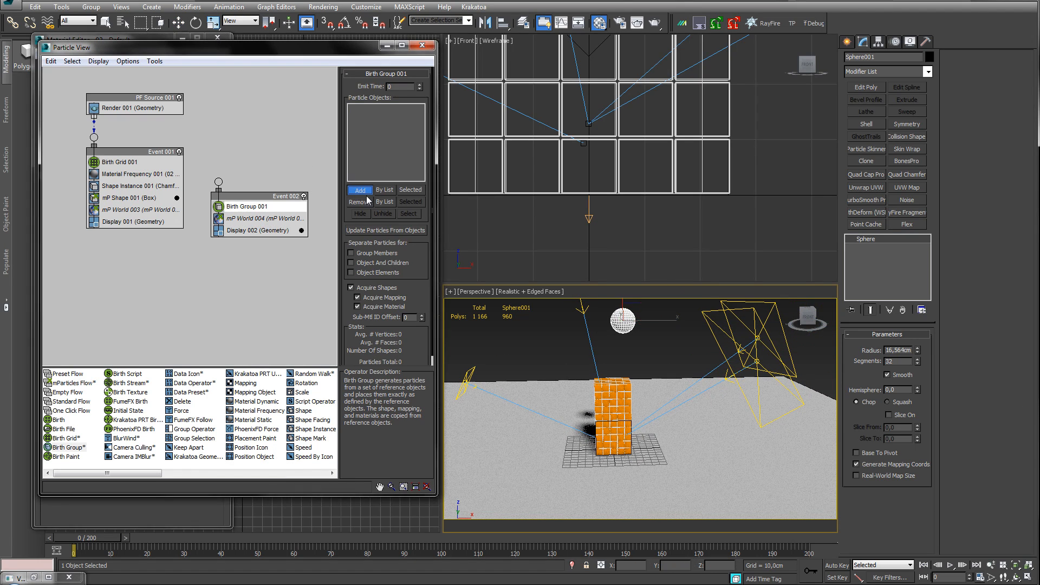
left_click(623, 320)
scroll(607, 358, "up", 3)
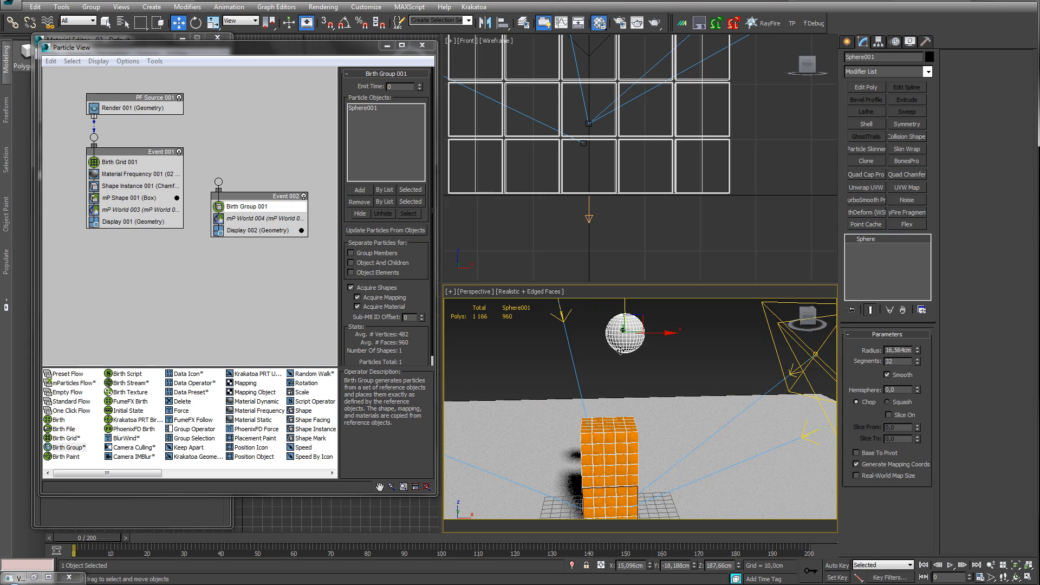
middle_click_drag(607, 358, 607, 357)
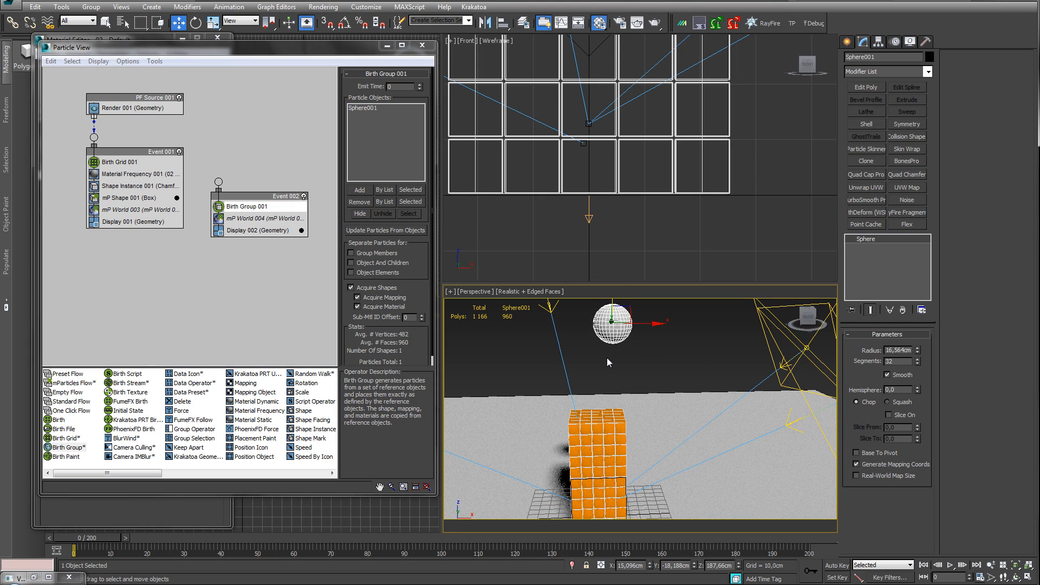
left_click(360, 215)
Connect Event 002 to PF Source 001, tidy the event layout, and check the sphere particle above the tower.
left_click_drag(218, 181, 188, 90)
left_click_drag(254, 162, 248, 156)
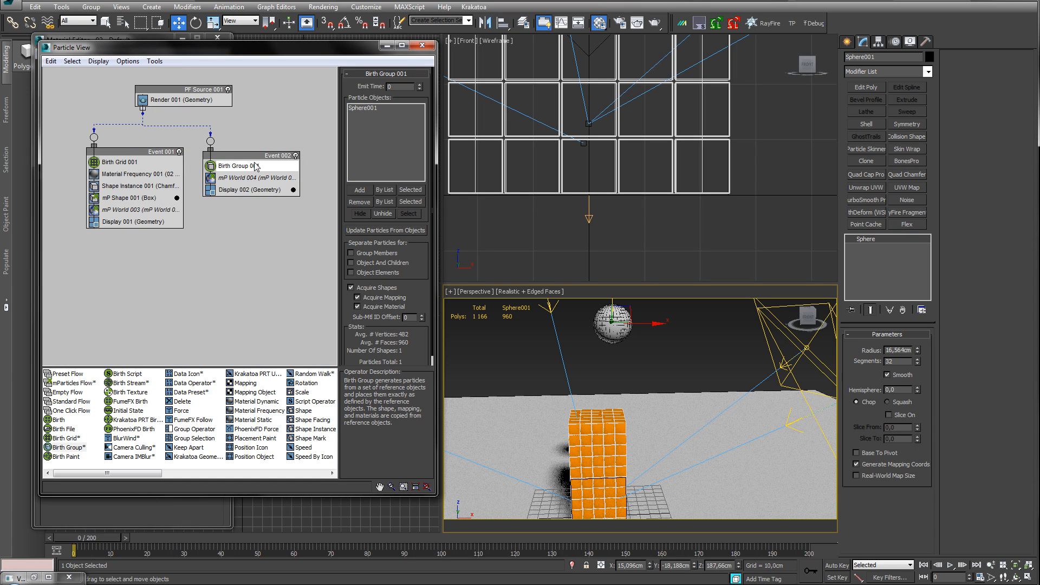
left_click(610, 362)
left_click_drag(585, 312, 645, 352)
middle_click_drag(631, 337, 637, 337)
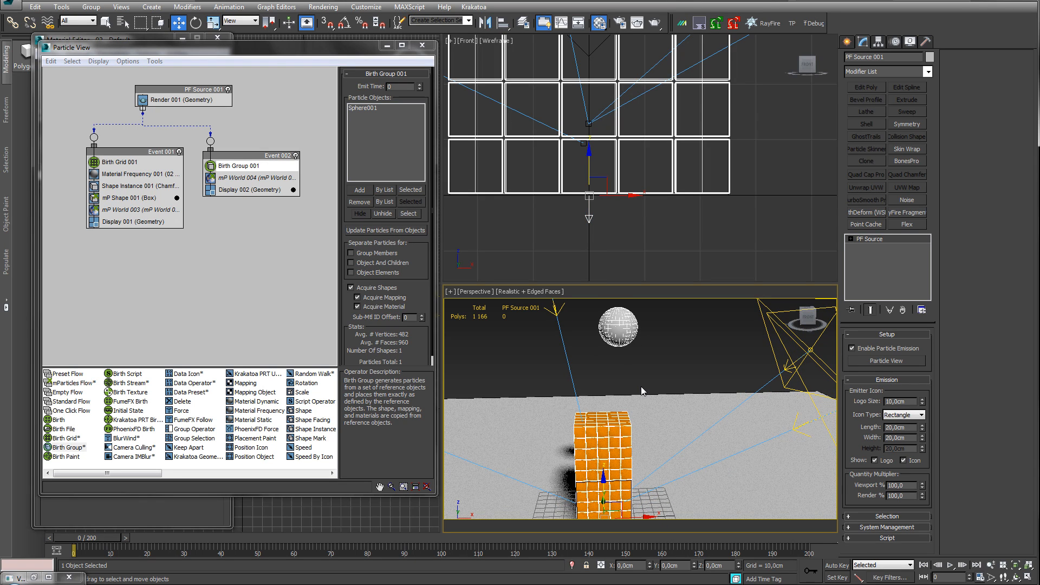
middle_click_drag(644, 386, 654, 367)
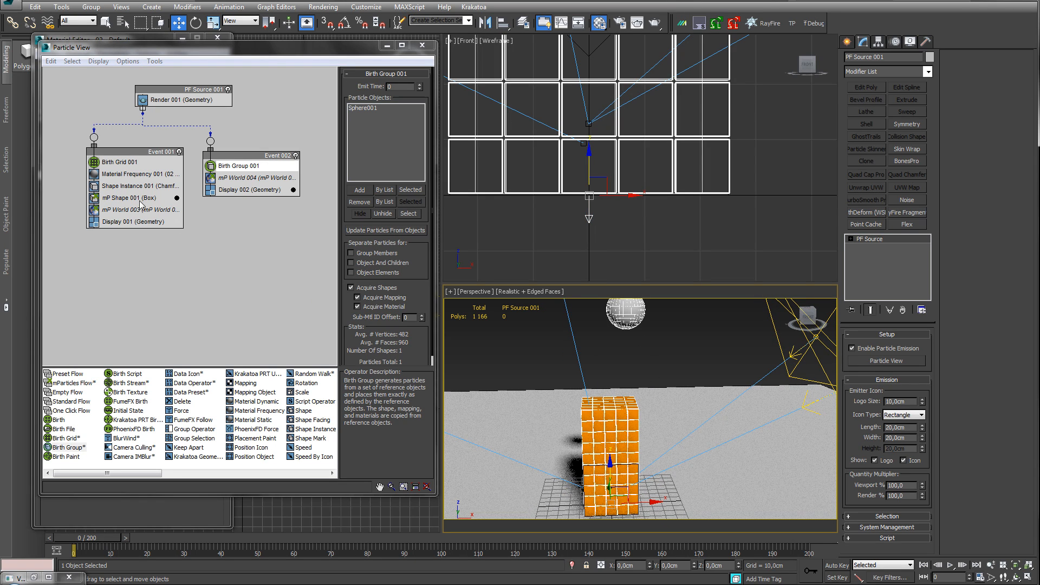
Clone the mP Shape operator of Event 001 as an independent copy into Event 002, between its Birth Group and mP World operators.
left_click_drag(116, 198, 235, 175)
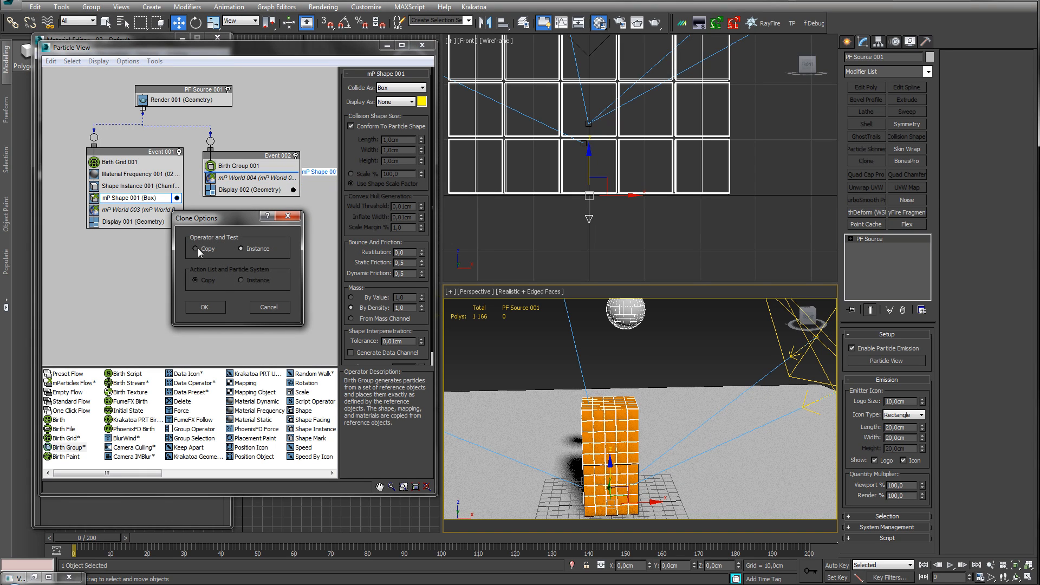
left_click(204, 307)
left_click(405, 88)
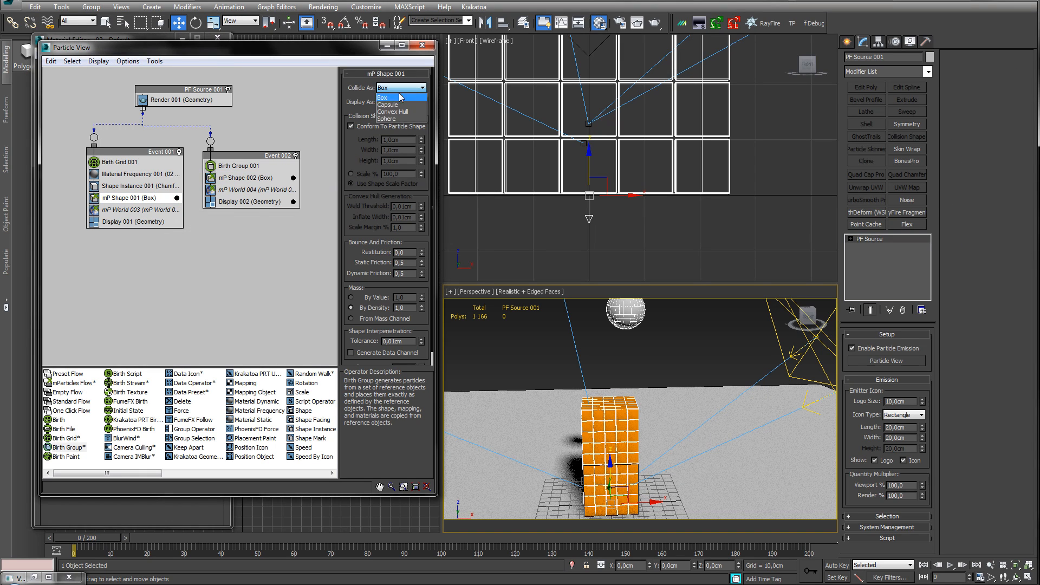
left_click(392, 120)
middle_click_drag(623, 311, 628, 332)
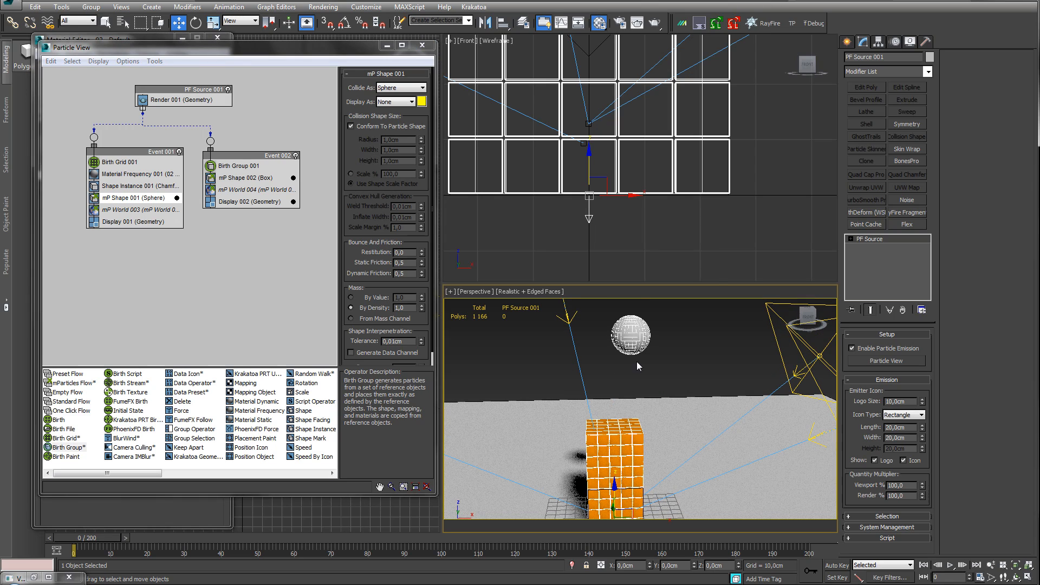
left_click(394, 103)
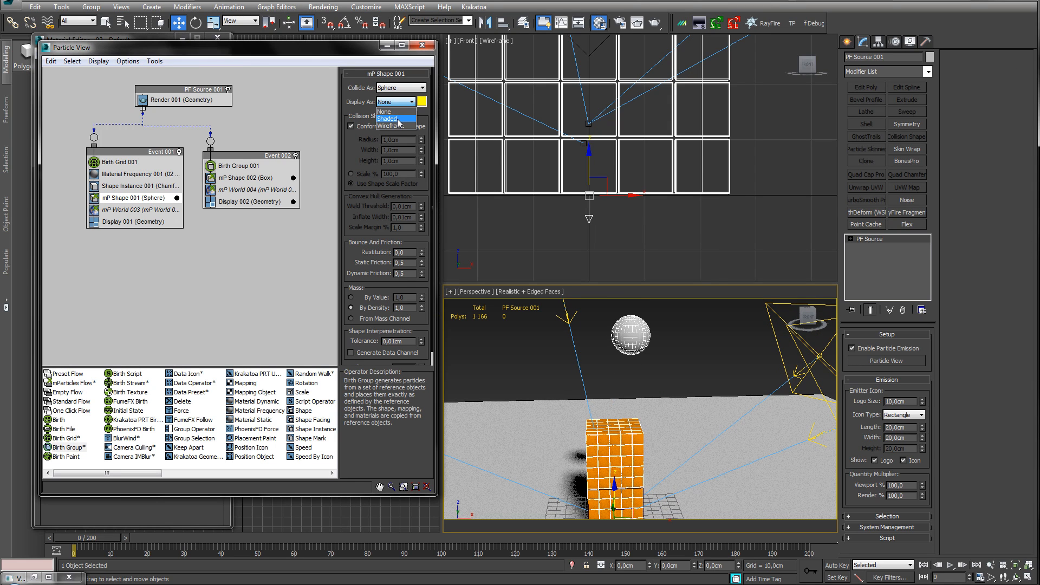
left_click(398, 117)
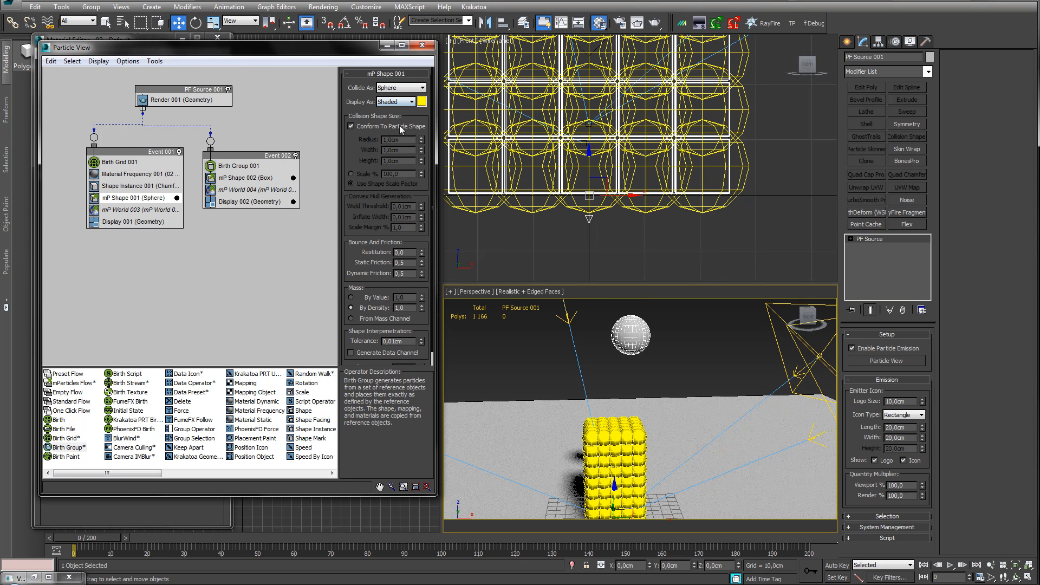
left_click(234, 179)
left_click(135, 198)
left_click(398, 102)
left_click(396, 110)
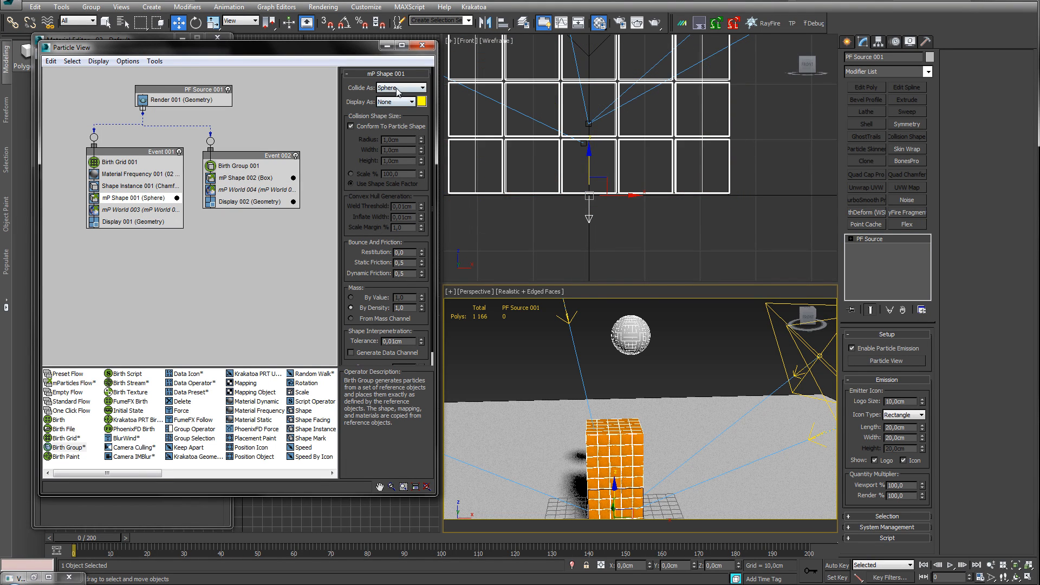
left_click(399, 88)
left_click(396, 99)
Make Event 002's mP Shape collide as Sphere, preview its collision shape as Shaded, and set that display back to None.
left_click(243, 178)
left_click(398, 88)
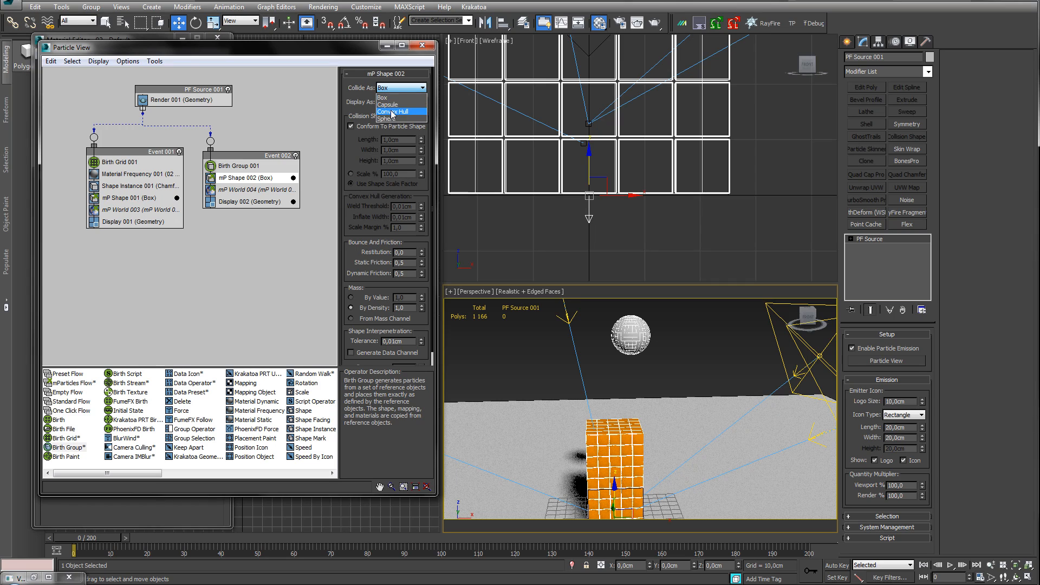
left_click(386, 119)
left_click(398, 102)
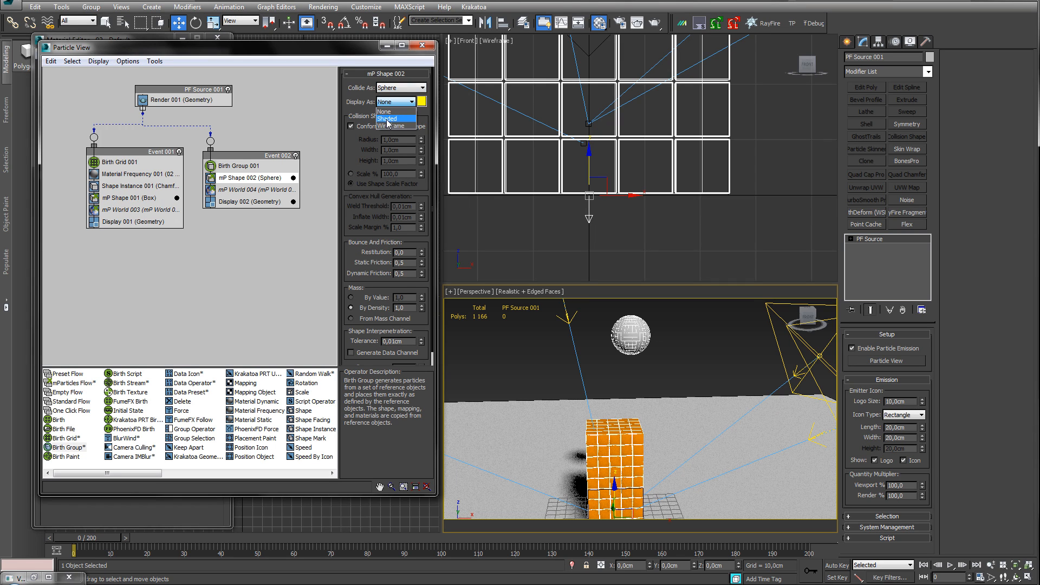
left_click(388, 119)
scroll(627, 335, "up", 5)
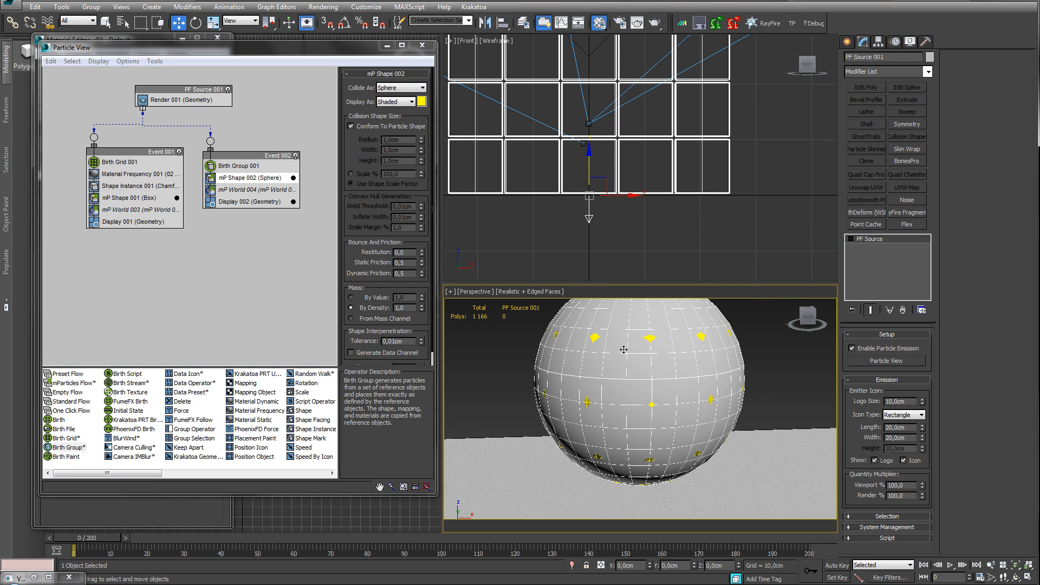
left_click(396, 101)
left_click(388, 111)
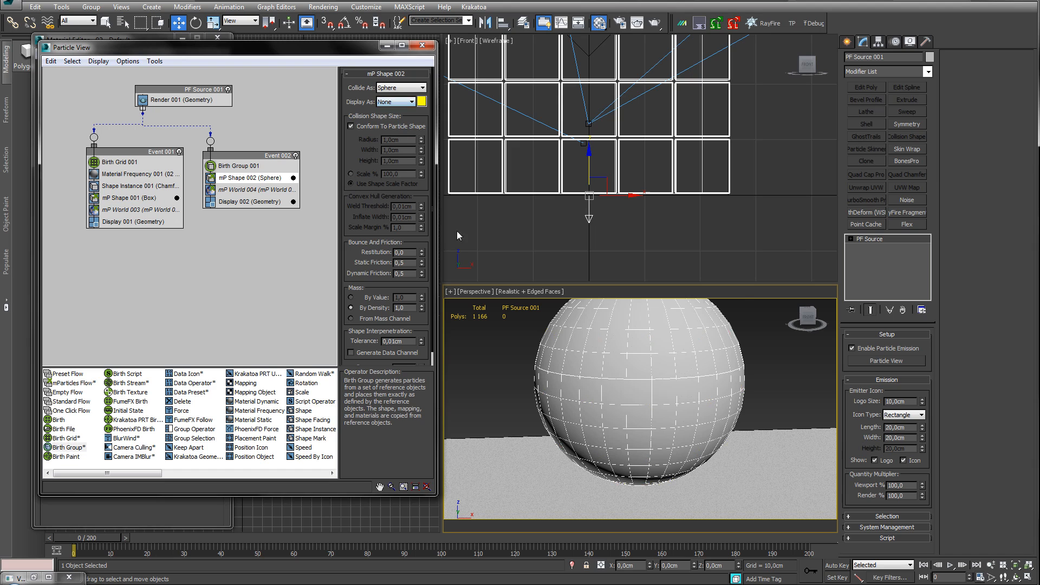
Scrub the timeline to frame 100 to preview the sphere hitting the tower, and return to frame 0.
scroll(551, 372, "down", 5)
middle_click_drag(551, 372, 605, 335)
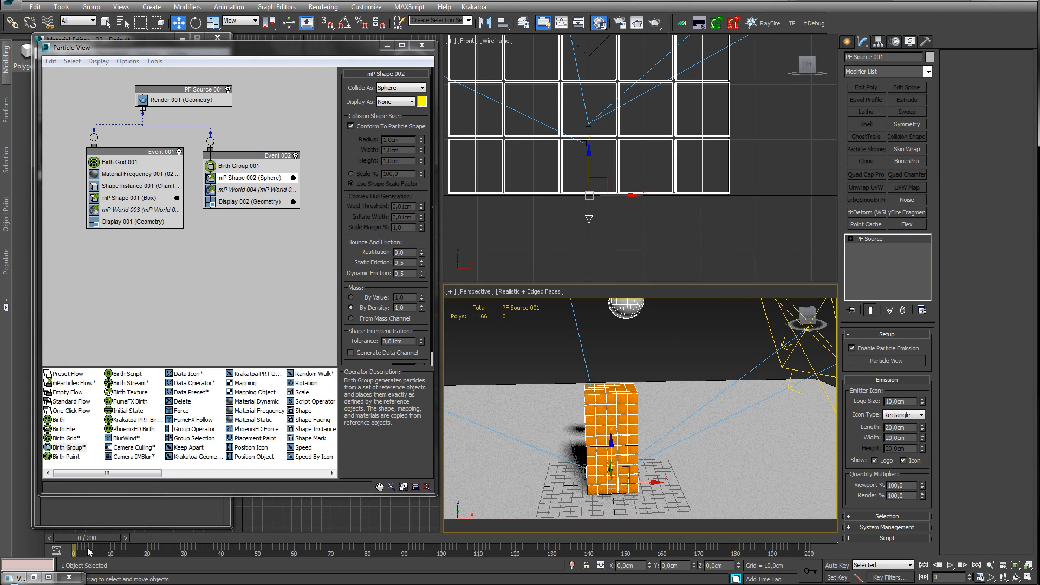
left_click_drag(88, 538, 49, 534)
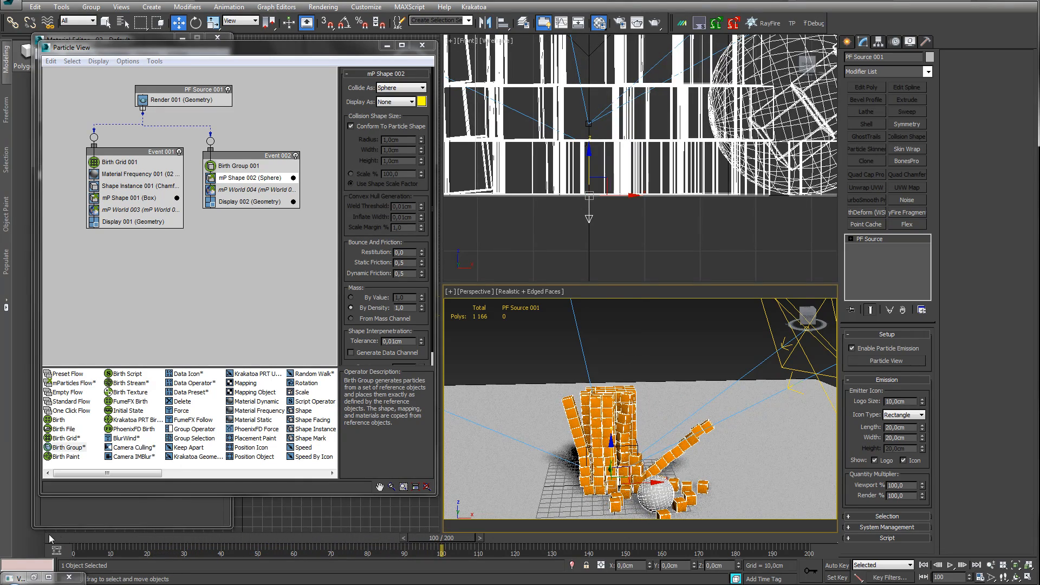
key("w")
Set the mass by density of Event 002's mP Shape operator to 10.
left_click(248, 167)
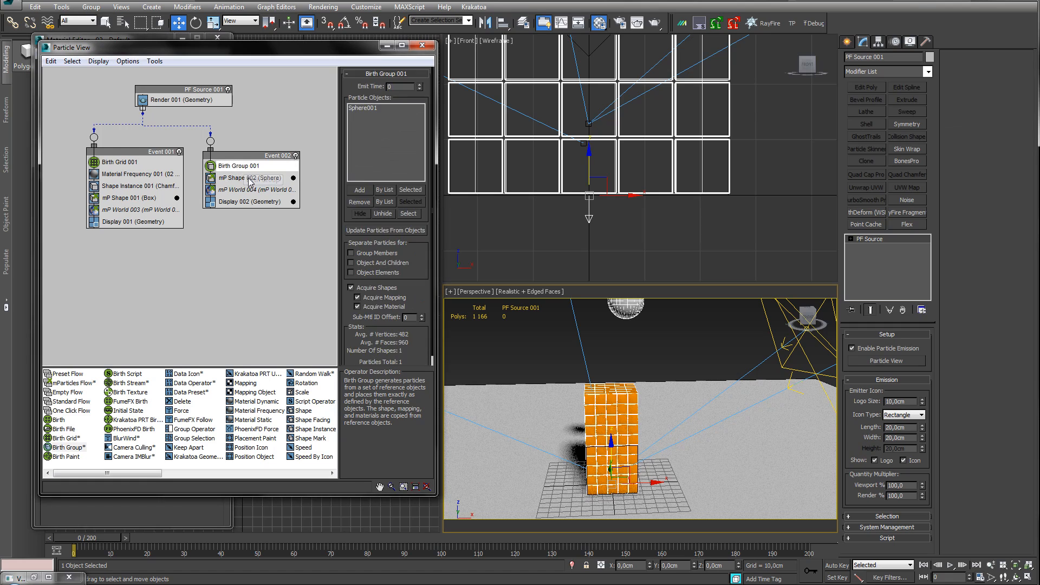
left_click(254, 179)
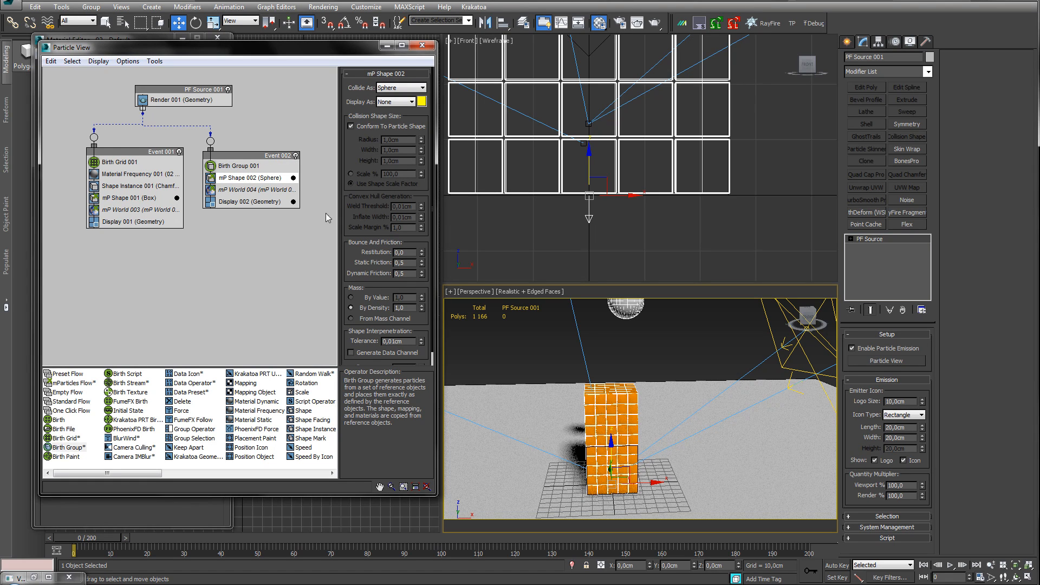
middle_click_drag(703, 361, 702, 367)
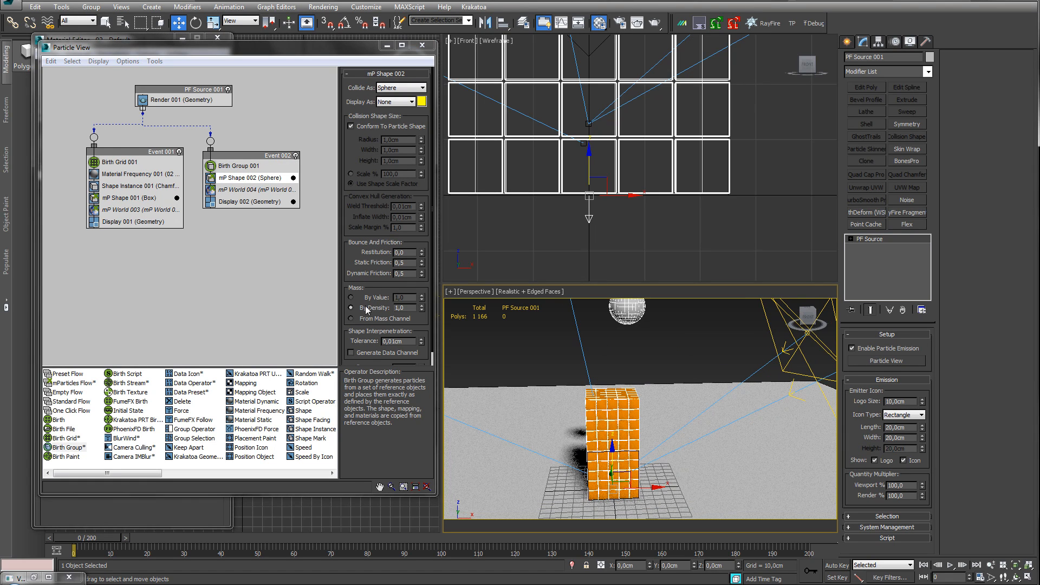
left_click_drag(415, 307, 321, 311)
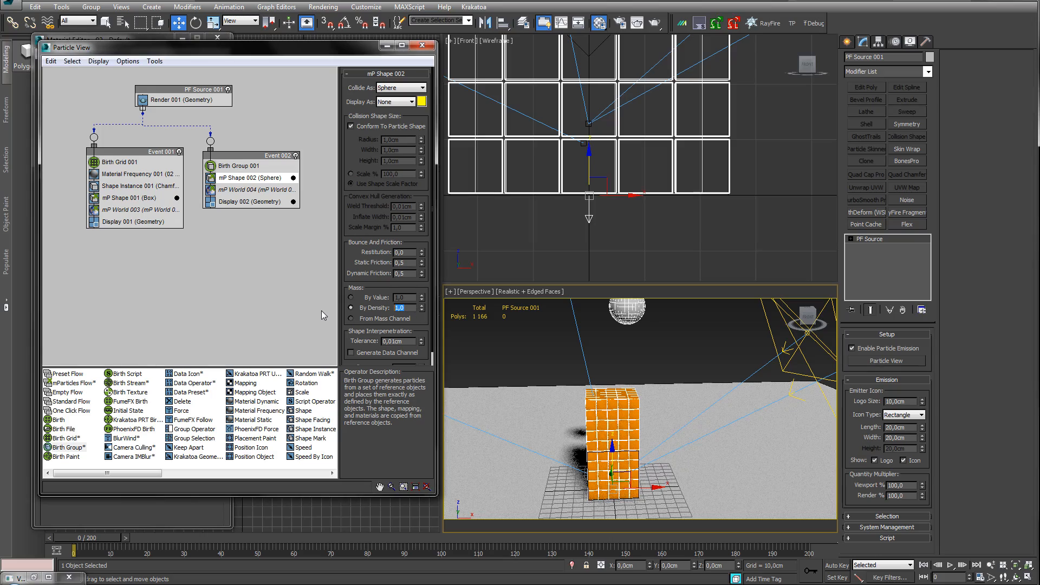
type("10")
Scrub through the simulation with the denser sphere to examine its impact on the tower, and return to frame 0.
left_click_drag(88, 537, 454, 546)
middle_click_drag(590, 455, 604, 412)
left_click(54, 536)
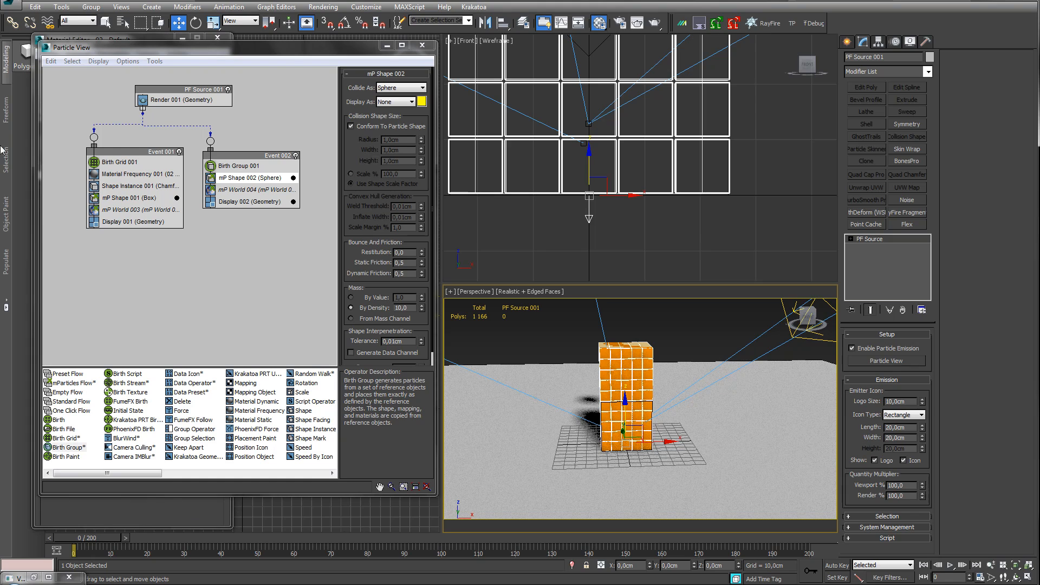
Raise the static and dynamic friction of Event 001's mP Shape operator to 0.99.
left_click(125, 187)
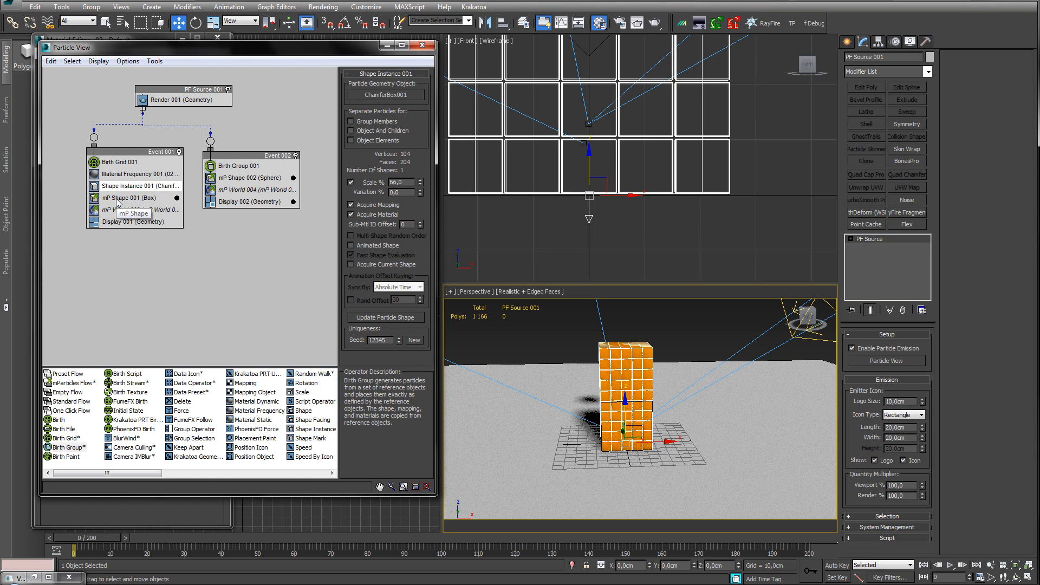
left_click(130, 198)
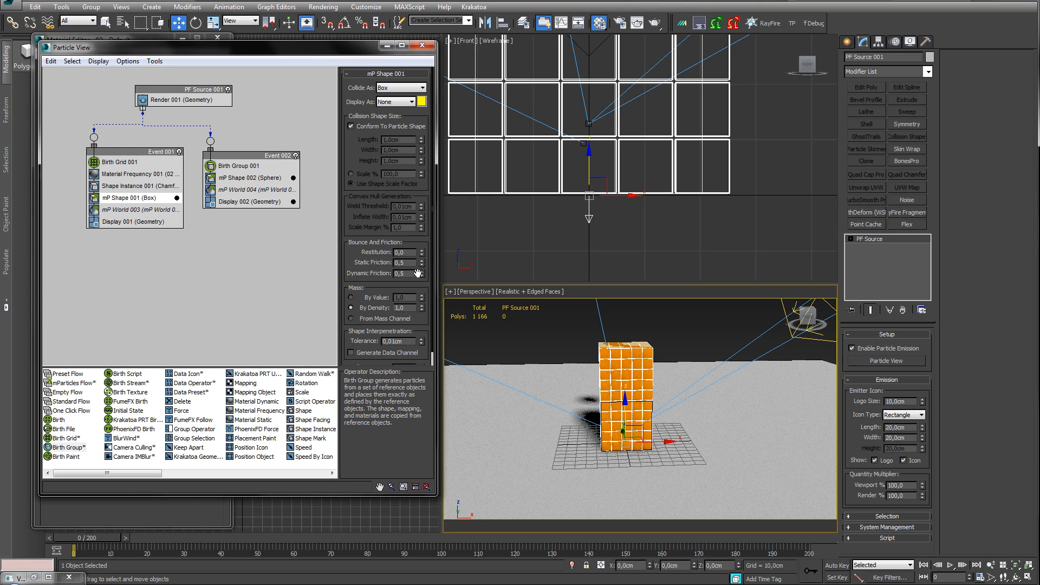
left_click_drag(424, 262, 424, 235)
Preview the collapse with the higher box friction up to frame 103, and return to frame 0.
left_click_drag(75, 541, 452, 512)
key("w")
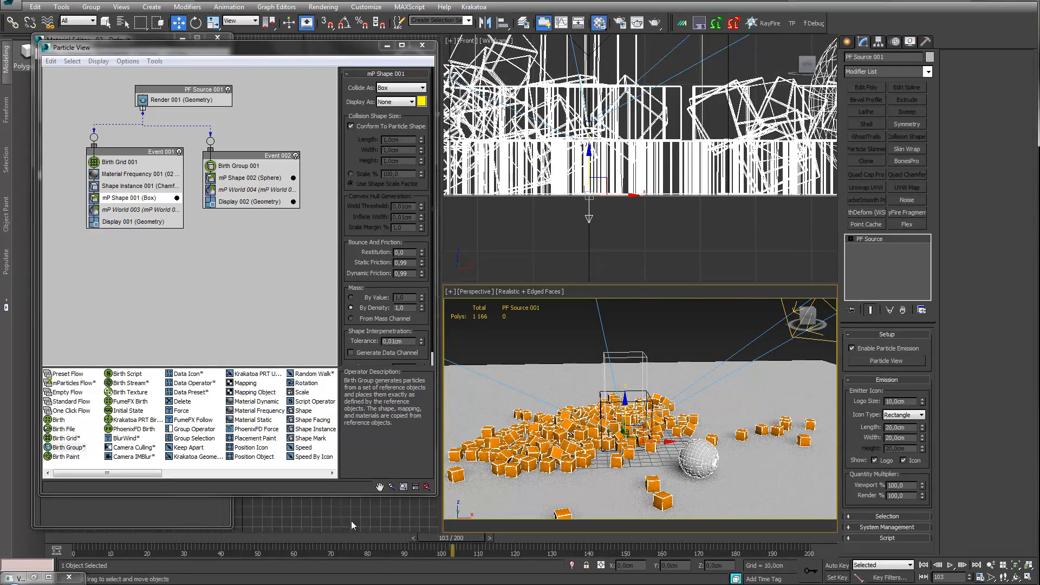
left_click(57, 538)
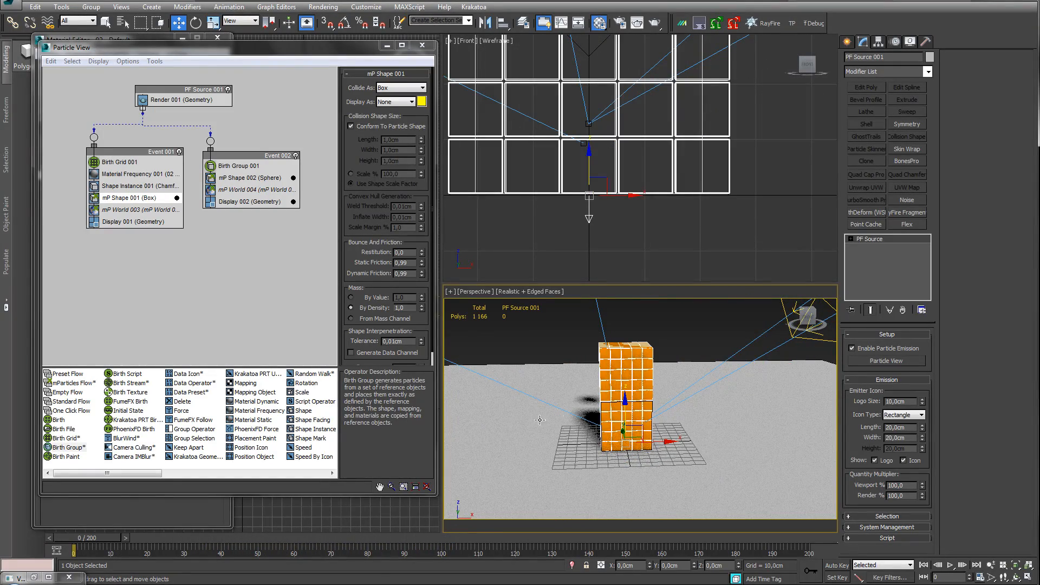
Open the parameters of the mP World driver referenced by Event 001's mP World operator.
middle_click_drag(537, 407, 539, 437)
scroll(538, 437, "up", 1)
scroll(621, 410, "down", 5)
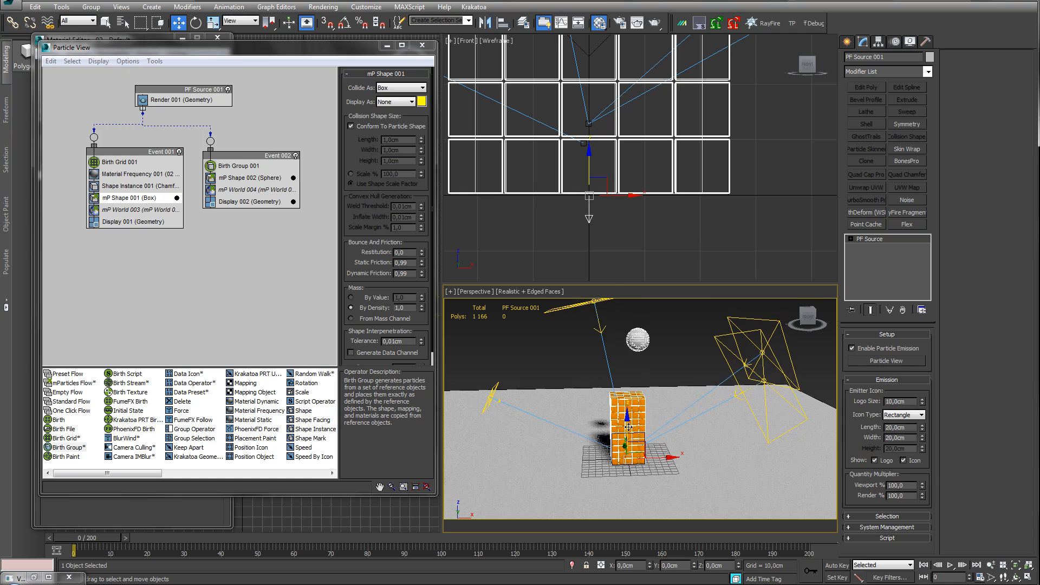
scroll(621, 411, "up", 2)
scroll(655, 406, "up", 1)
middle_click_drag(656, 405, 635, 410)
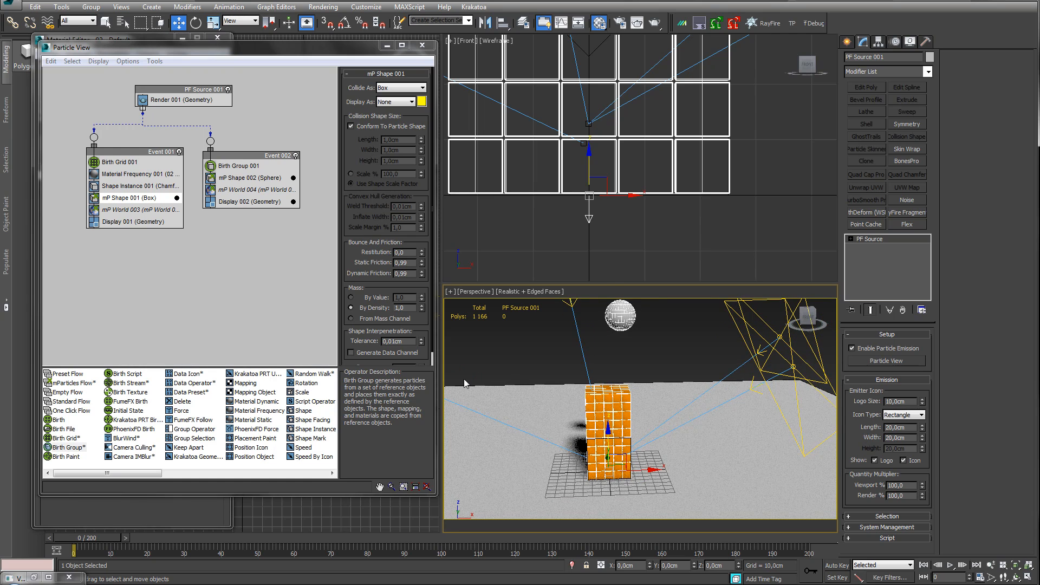
left_click(152, 209)
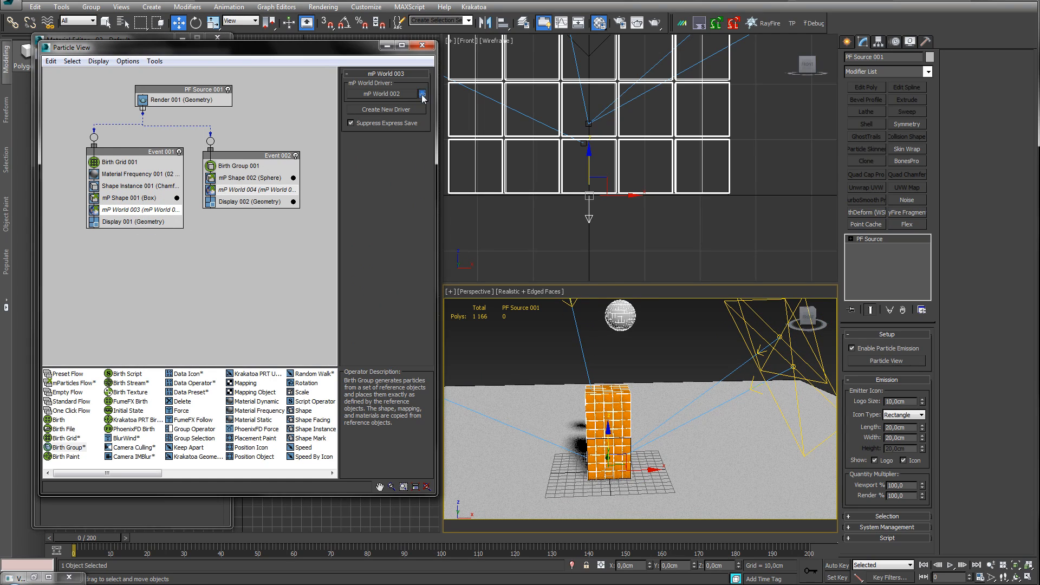
left_click(422, 94)
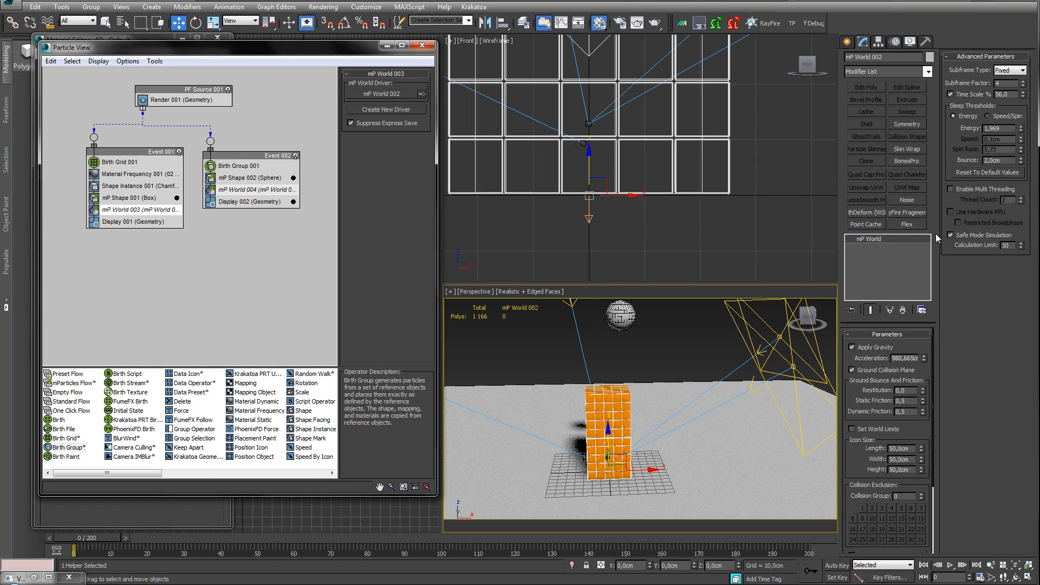
Try a time scale of 100% with subframe factor 4, preview the collapse to frame 58, and return to frame 0.
left_click(1024, 86)
left_click(1023, 86)
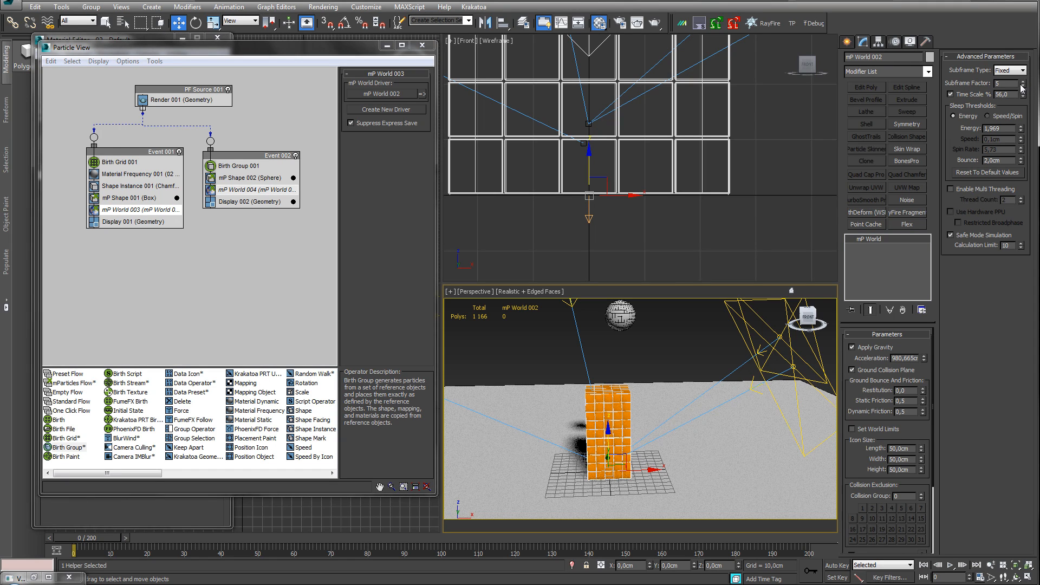
mouse_move(1023, 97)
left_mouse_down()
mouse_move(1018, 46)
mouse_move(1023, 97)
left_mouse_up()
left_click_drag(105, 545, 304, 535)
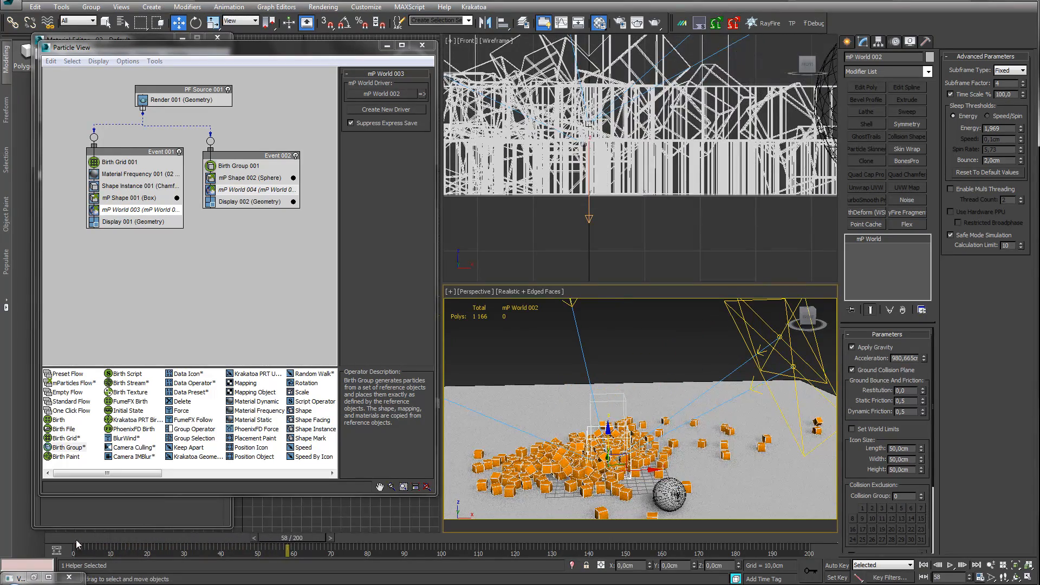
left_click_drag(78, 544, 111, 539)
Try a slow-motion time scale of 22%, preview the collapse to about frame 161, and return to frame 0.
left_click_drag(1023, 95, 1023, 127)
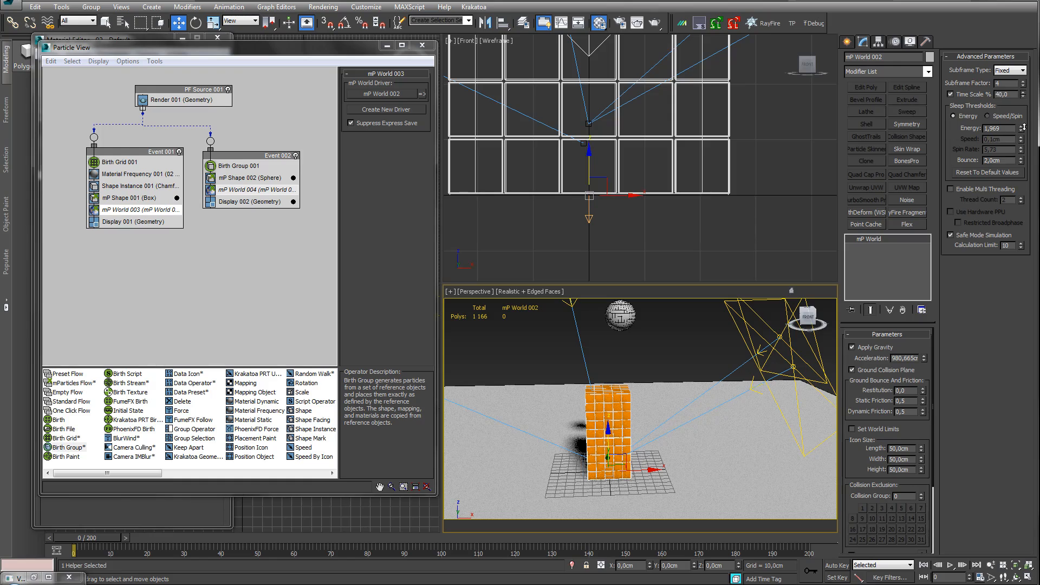
left_click_drag(90, 546, 699, 540)
key("w")
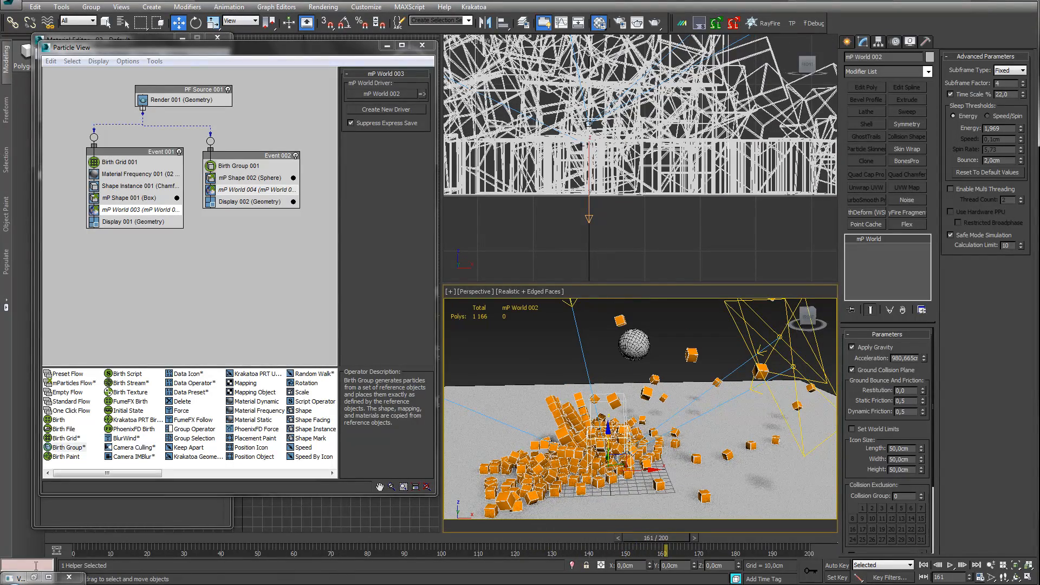
left_click(54, 535)
Set the mP World driver's time scale to 60% and deselect the driver.
left_click_drag(1009, 94, 962, 95)
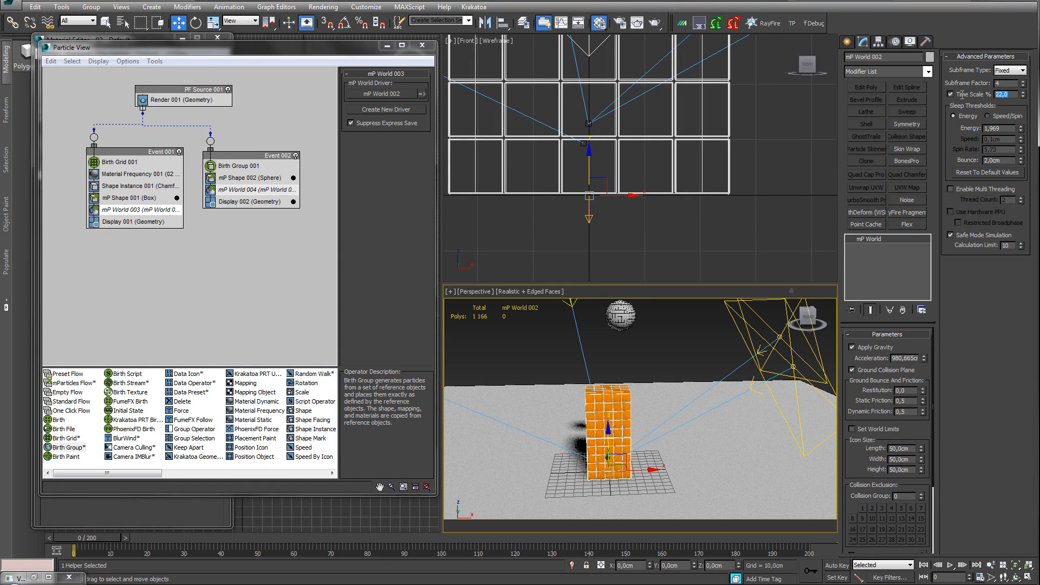
type("55")
key("Return")
type("60")
key("Return")
middle_click_drag(602, 407, 554, 396)
left_click(561, 386)
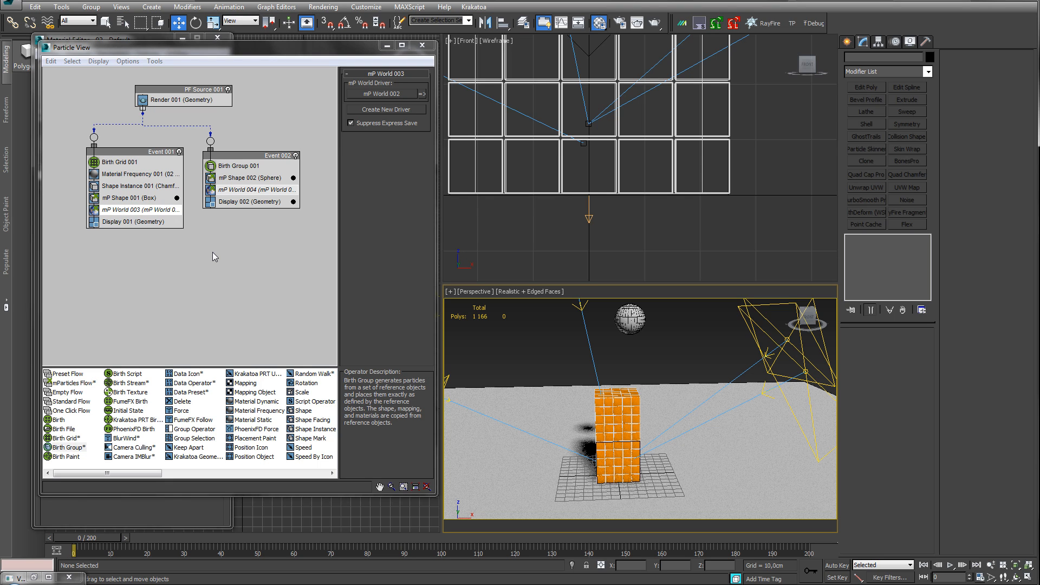
Review the available particle tests and insert an mP InterCollision test between the mP World and Display operators of Event 001.
left_click_drag(121, 471, 251, 477)
left_click(124, 383)
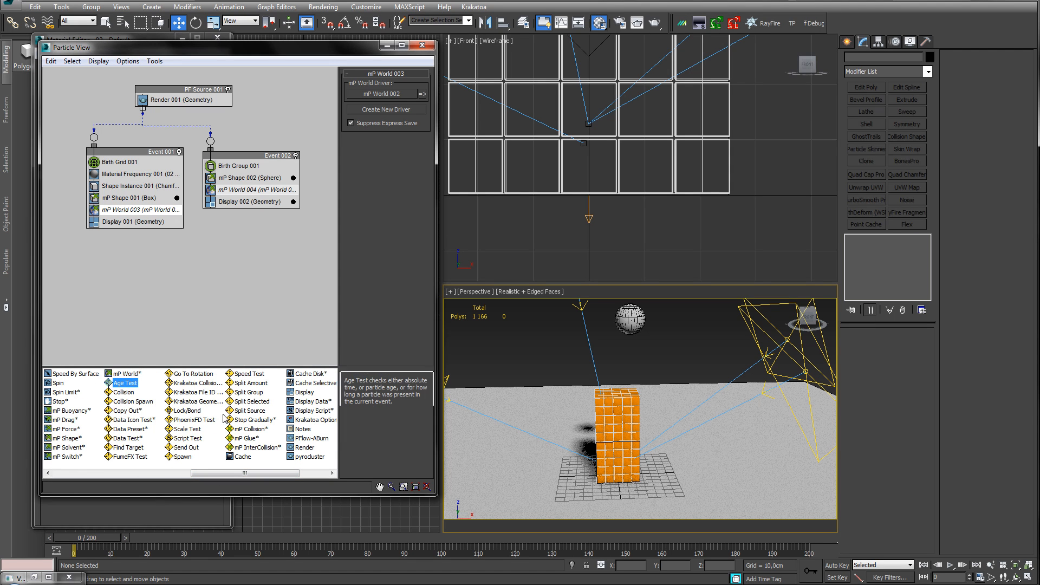
left_click(246, 384)
left_click(245, 375)
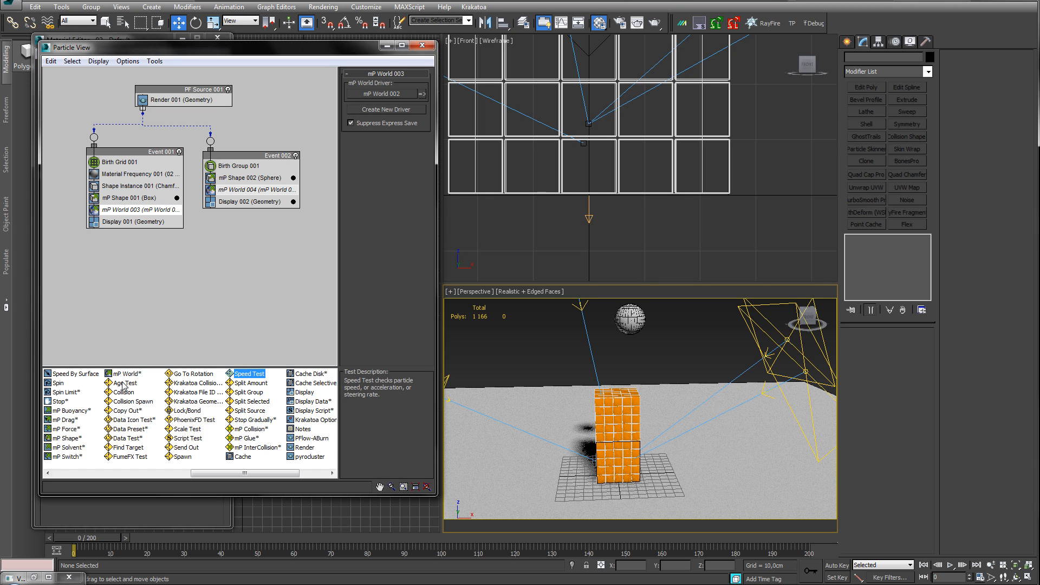
left_click(246, 430)
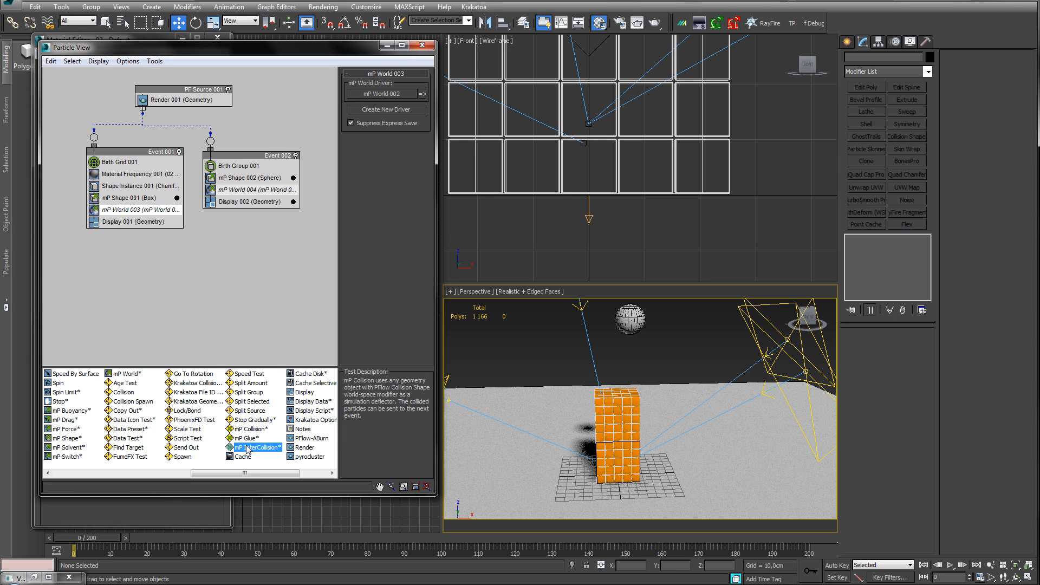
left_click_drag(254, 448, 120, 218)
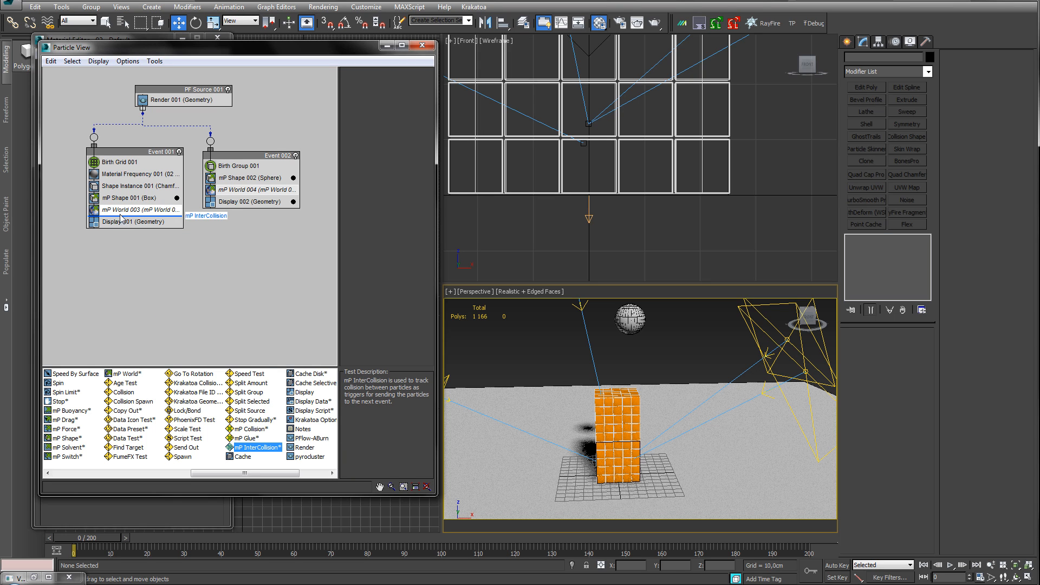
Set the mP InterCollision test in Event 001 to register collisions with particles in Event 002.
left_click_drag(141, 154, 131, 156)
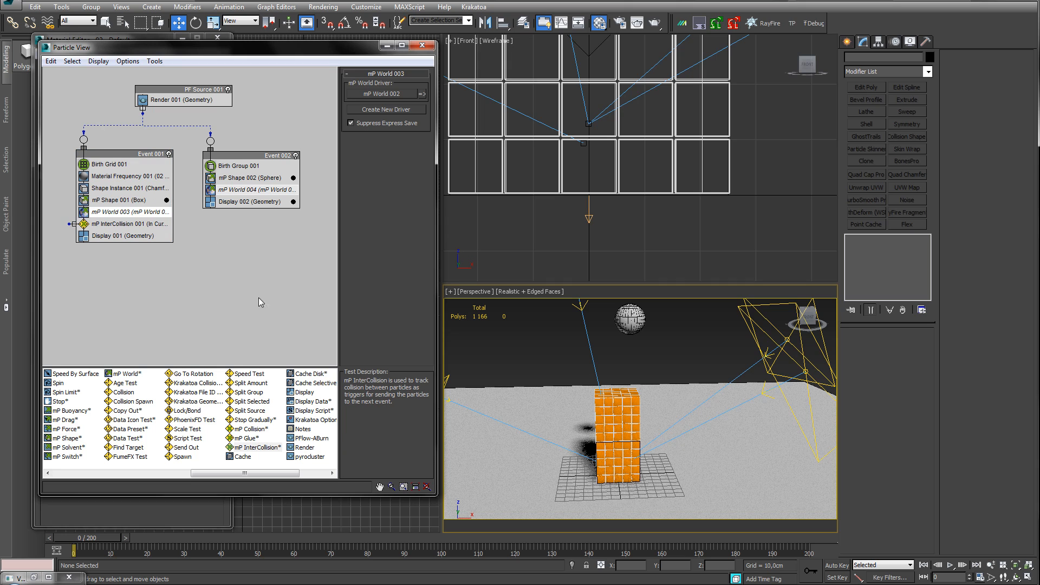
left_click(109, 224)
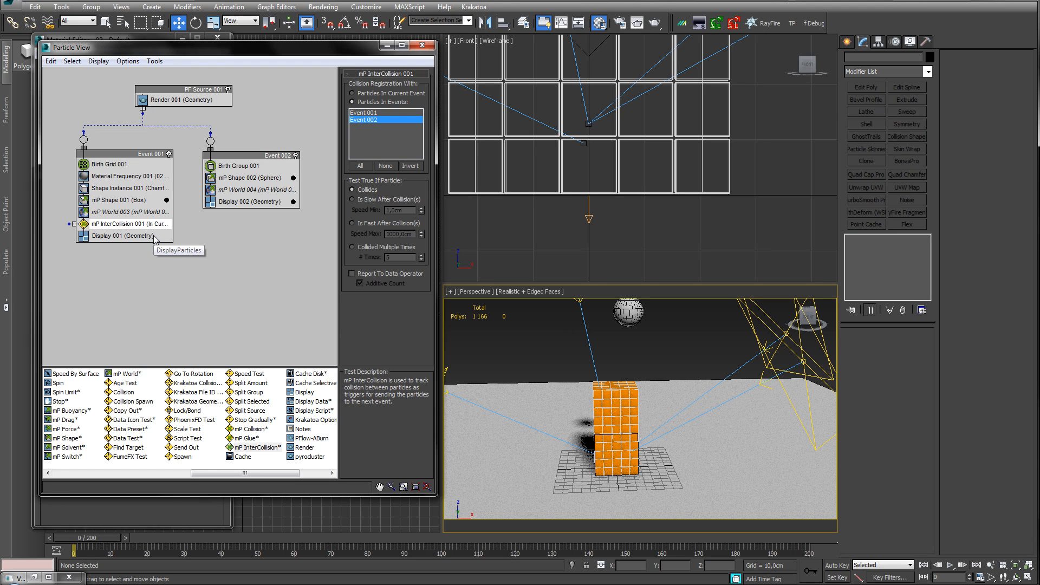
Clone Event 001's mP World operator as an instance into a new event and wire the mP InterCollision test to it.
left_click(113, 212)
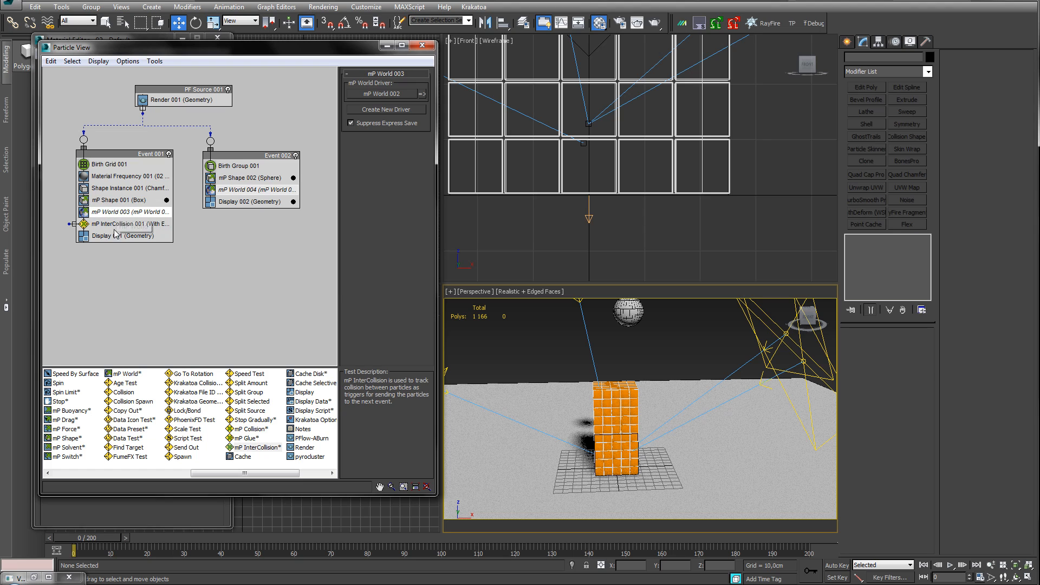
left_click_drag(114, 212, 116, 310, "shift")
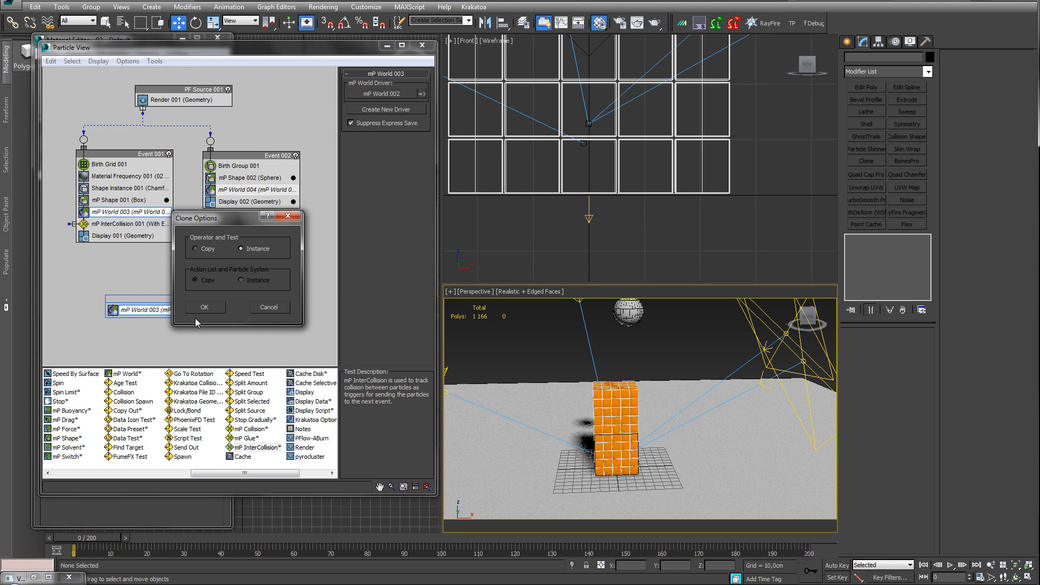
left_click(205, 306)
left_click_drag(144, 303, 124, 315)
left_click_drag(59, 260, 101, 311)
Set the Display operator of Event 003 to show particles as Geometry.
left_click(111, 333)
left_click(407, 89)
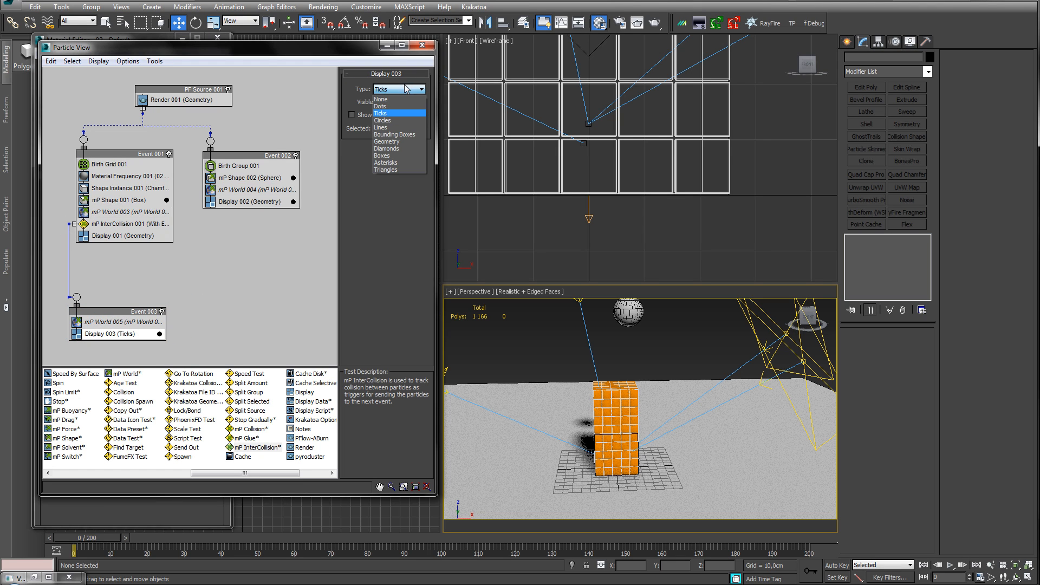
left_click(398, 141)
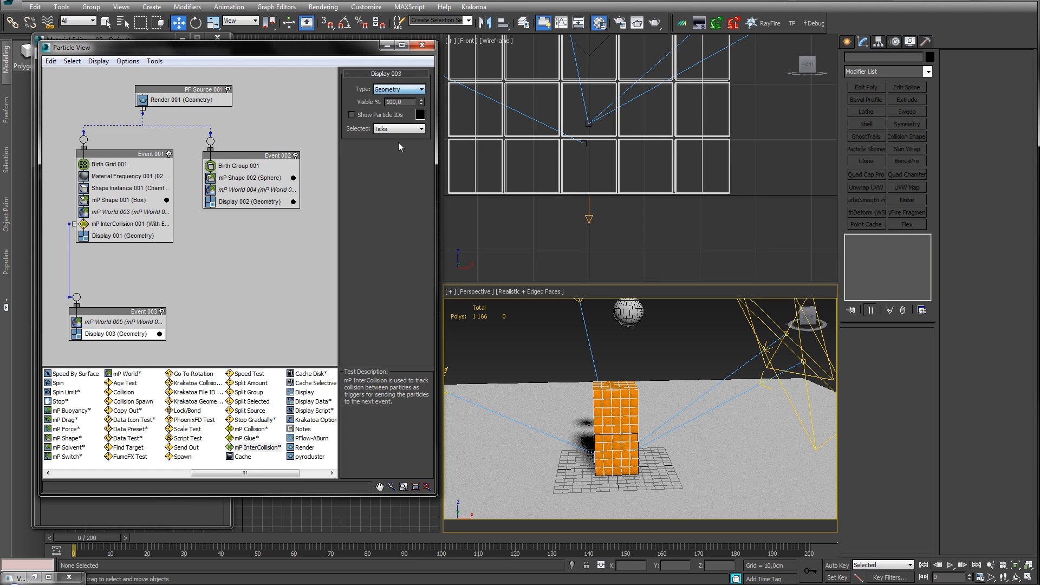
Copy the Material Frequency and Shape Instance operators from Event 001 to the start of Event 003 as independent copies.
left_click(117, 201)
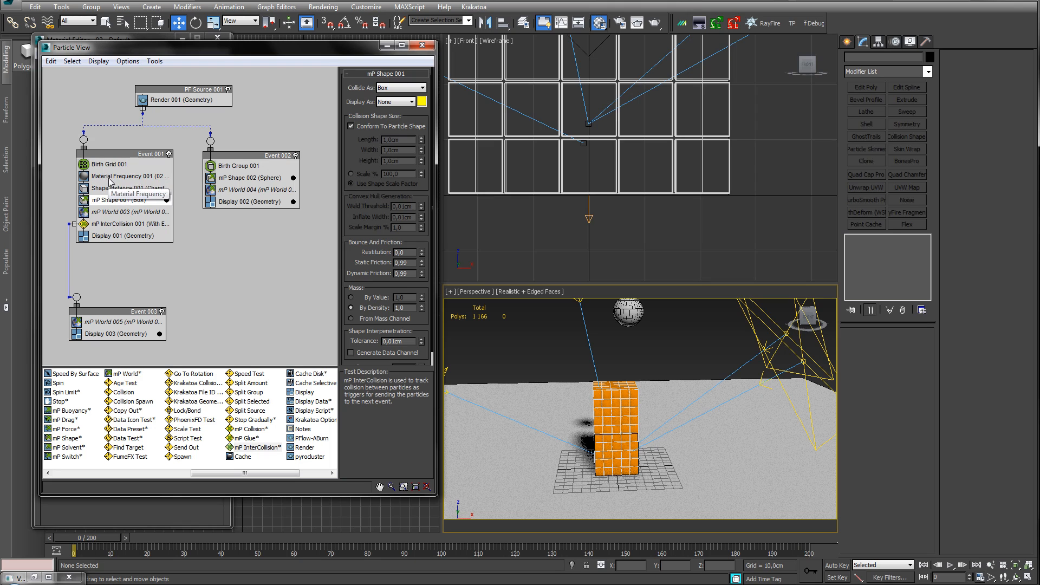
left_click(110, 177)
left_click_drag(110, 176, 107, 313)
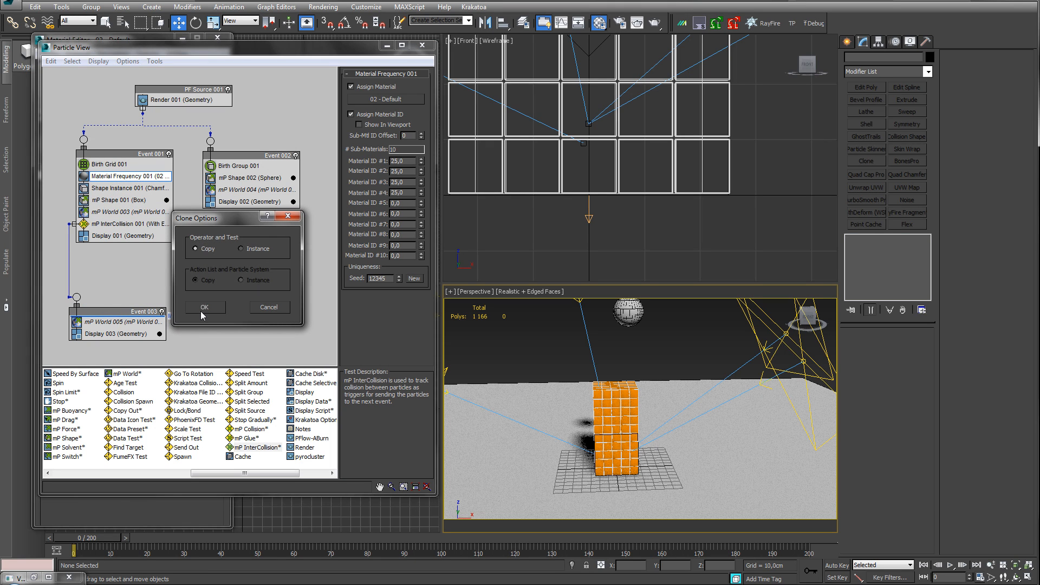
left_click(202, 308)
left_click(119, 188)
mouse_move(119, 188)
left_mouse_down()
mouse_move(116, 315)
mouse_move(134, 294)
left_mouse_up()
left_click(202, 308)
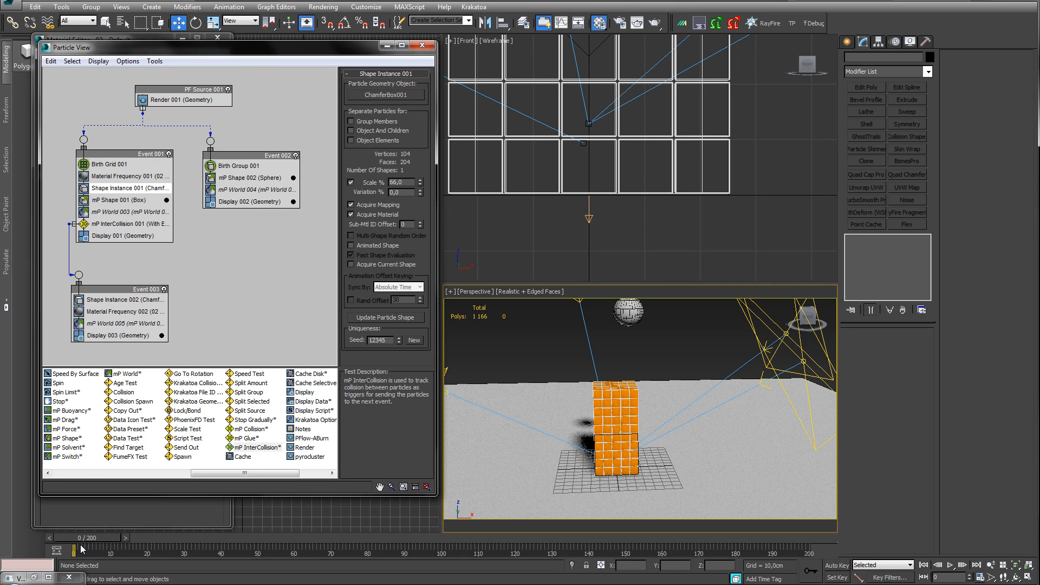
Preview the collapse to frame 39 and set the display color of Event 003 to green (RGB 0, 232, 0).
left_click_drag(81, 539, 219, 540)
key("w")
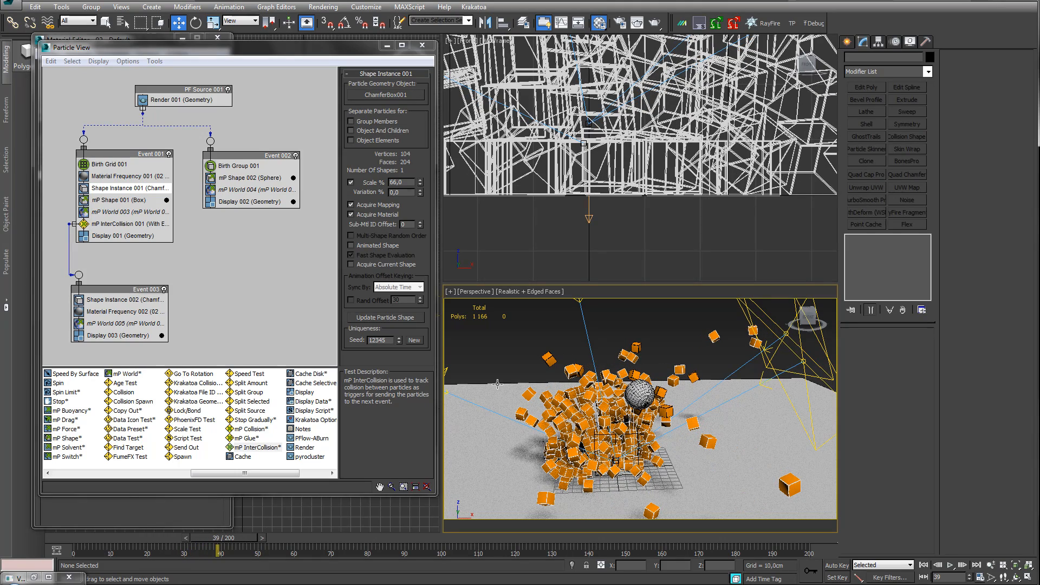
left_click(161, 335)
left_click_drag(377, 34, 417, 33)
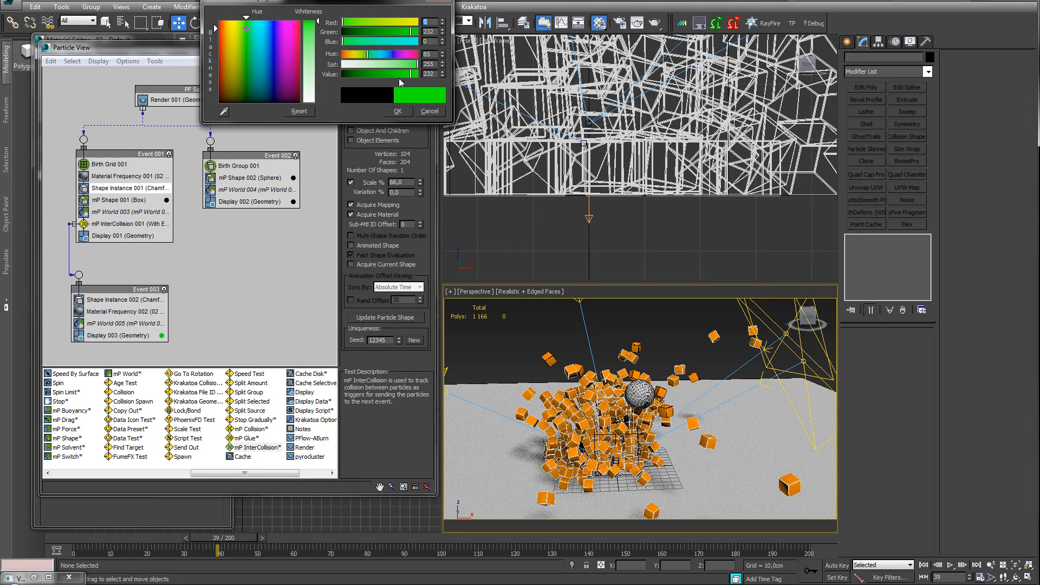
left_click(397, 111)
scroll(600, 385, "up", 4)
middle_click_drag(585, 393, 625, 389)
scroll(600, 385, "down", 3)
scroll(598, 405, "up", 2)
scroll(624, 389, "down", 6)
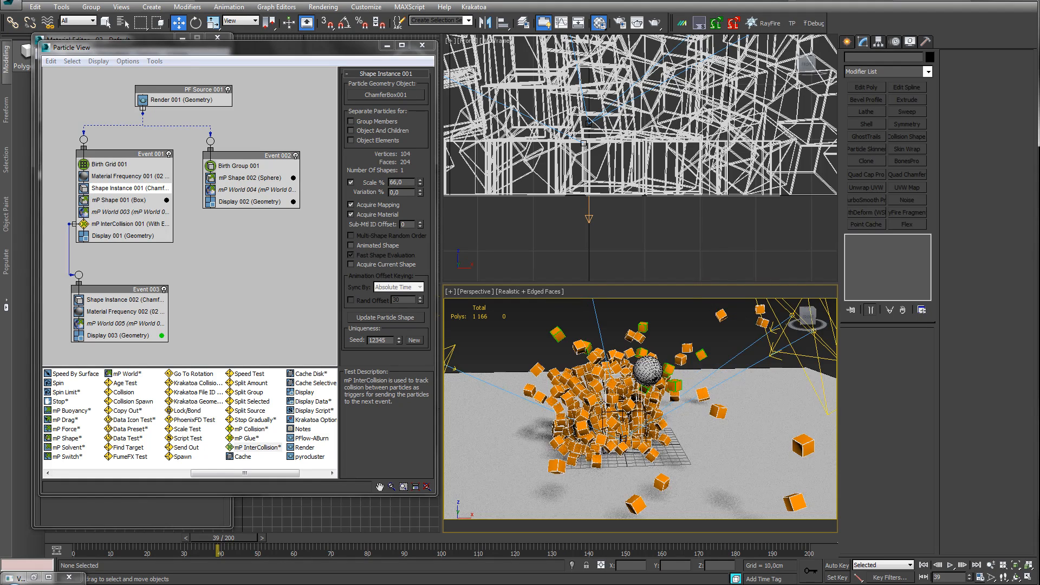
scroll(596, 404, "up", 3)
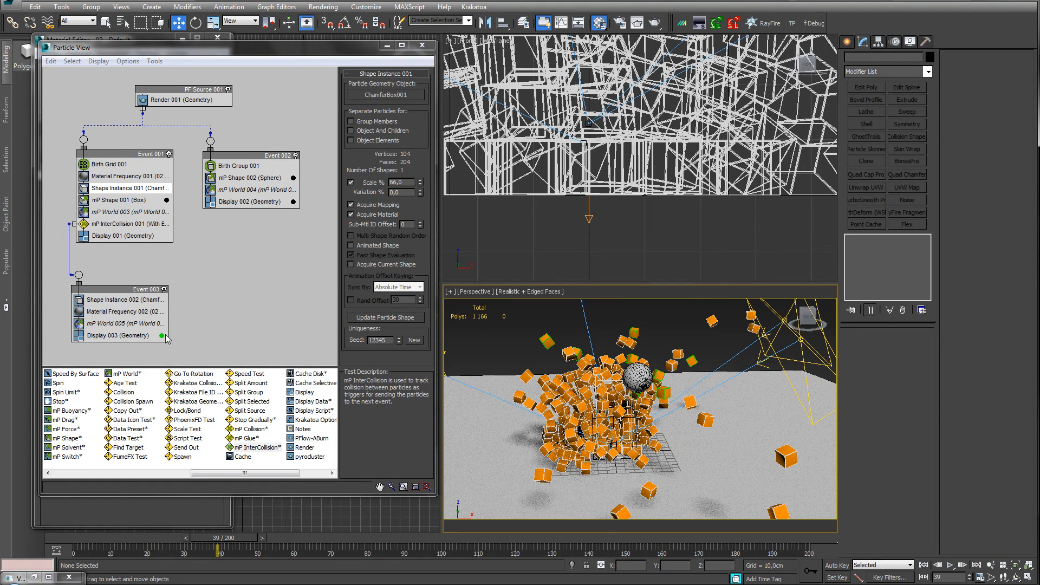
Try an mP Switch operator with Apply Anti-Gravity in Event 003, placed after Material Frequency.
left_click_drag(142, 289, 139, 292)
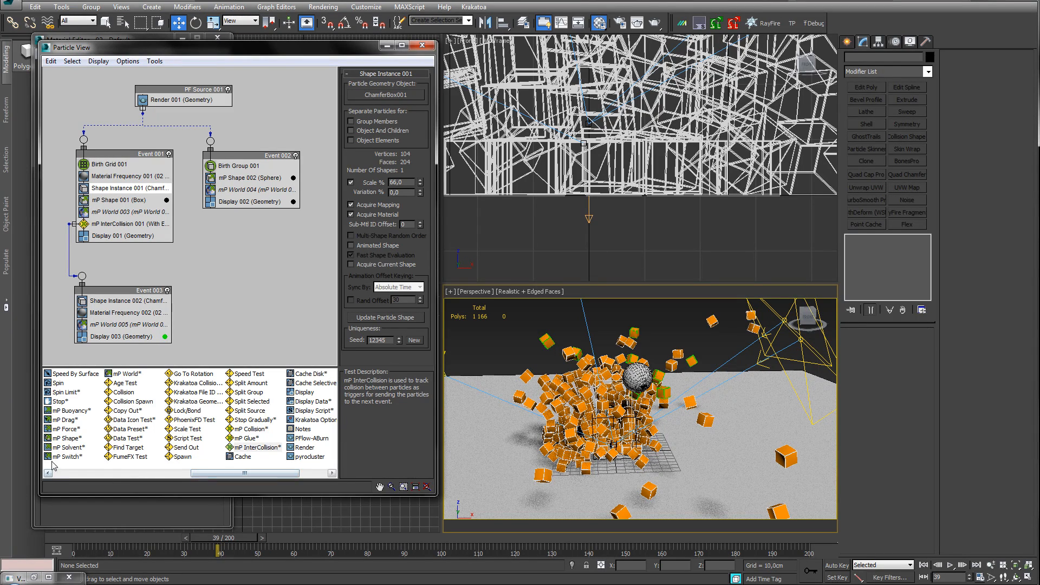
left_click_drag(64, 458, 111, 324)
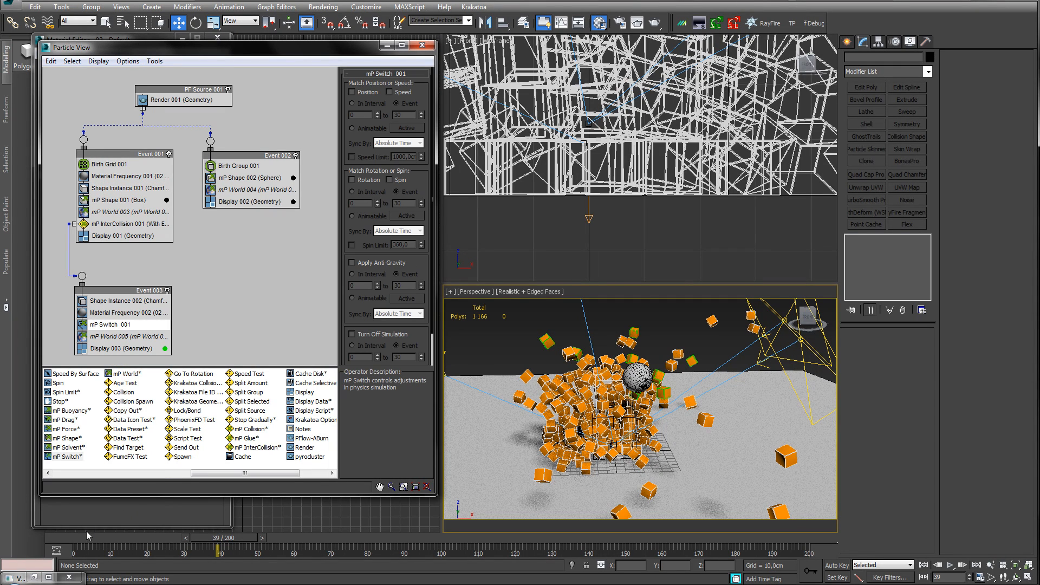
left_click(86, 537)
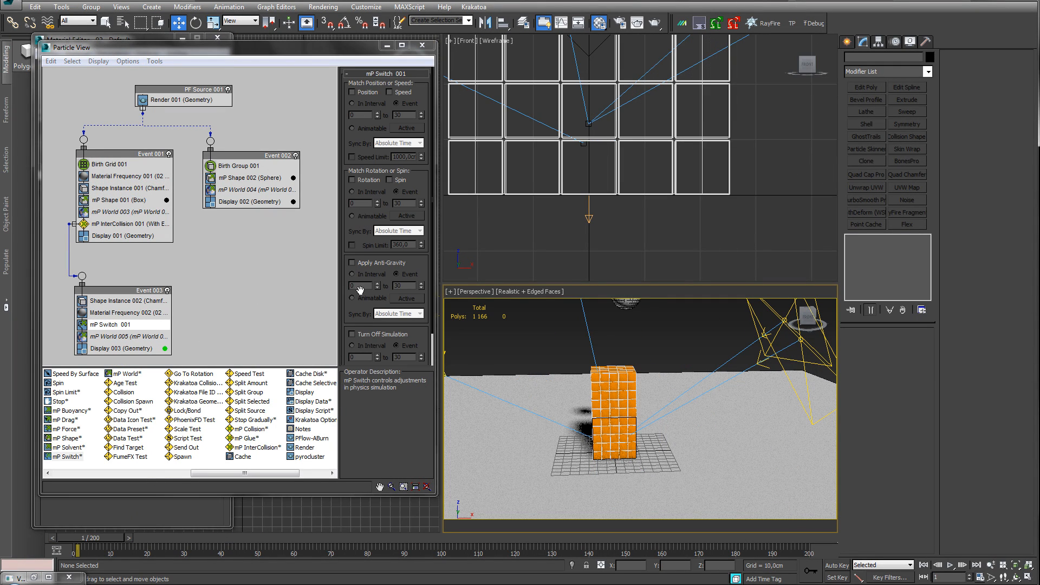
left_click(370, 263)
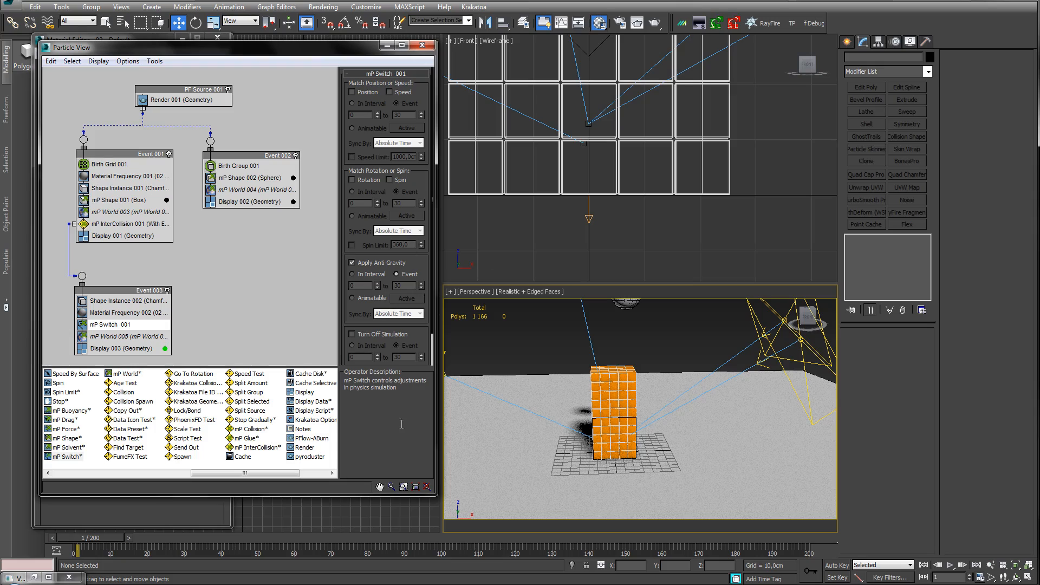
Preview the anti-gravity simulation to frame 60 and return to frame 0.
middle_click_drag(655, 424, 641, 428, "alt")
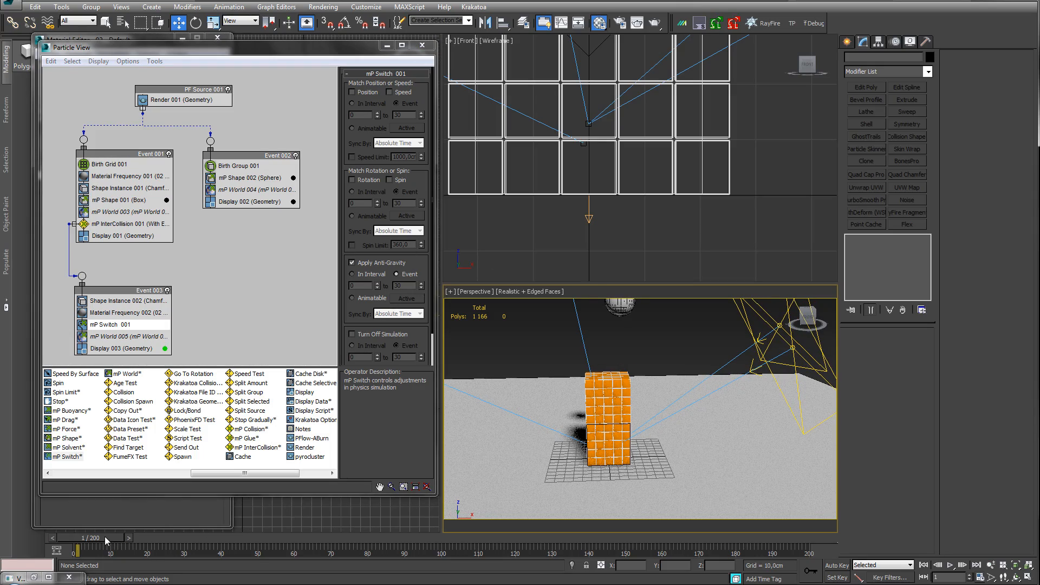
left_click_drag(105, 536, 314, 532)
key("w")
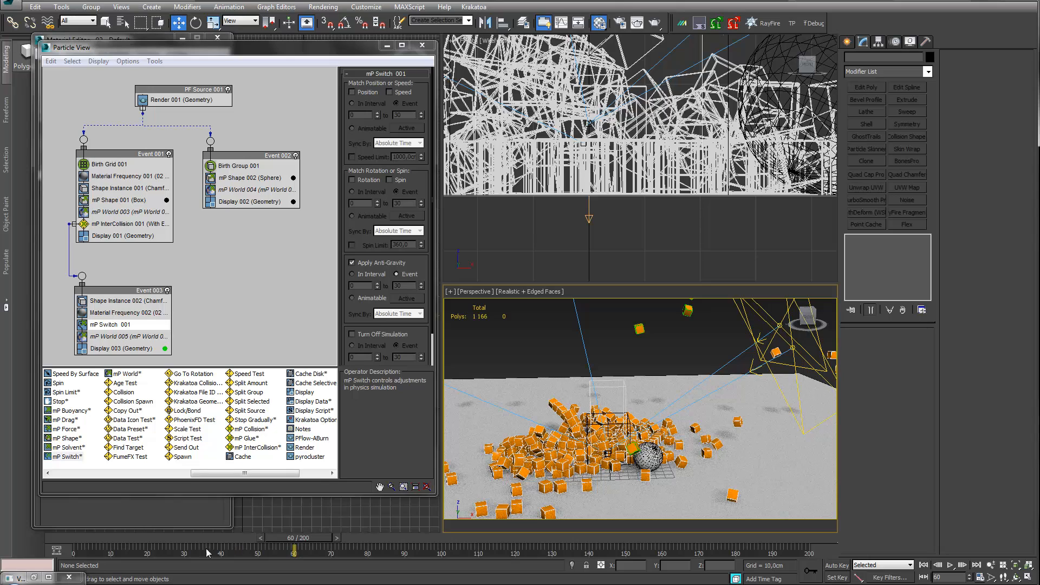
left_click(57, 538)
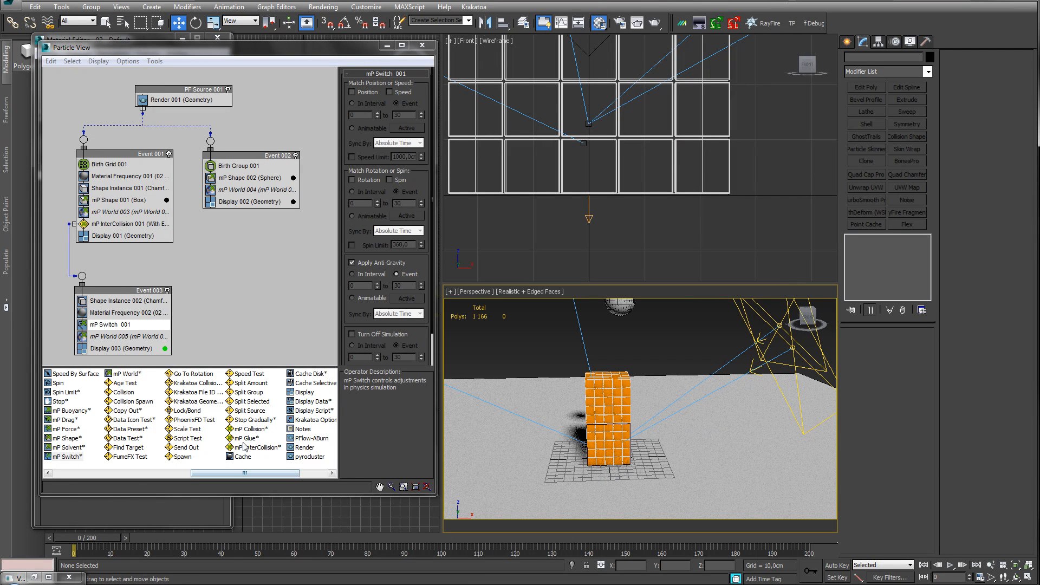
Replace the mP Switch operator in Event 003 with an mP Force operator.
left_click(62, 430)
left_click_drag(61, 430, 107, 327)
left_click(107, 327)
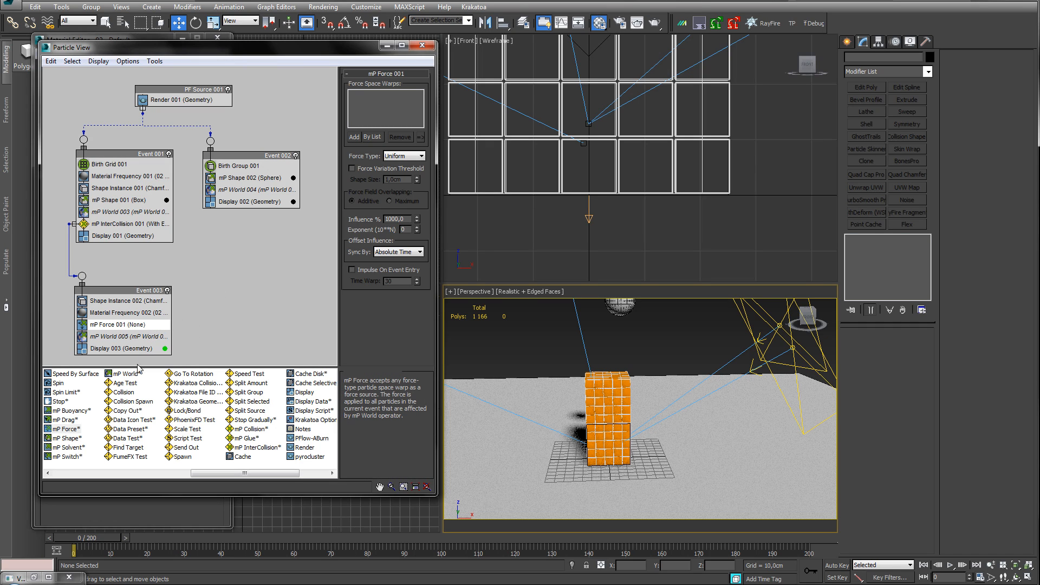
left_click_drag(136, 295, 133, 291)
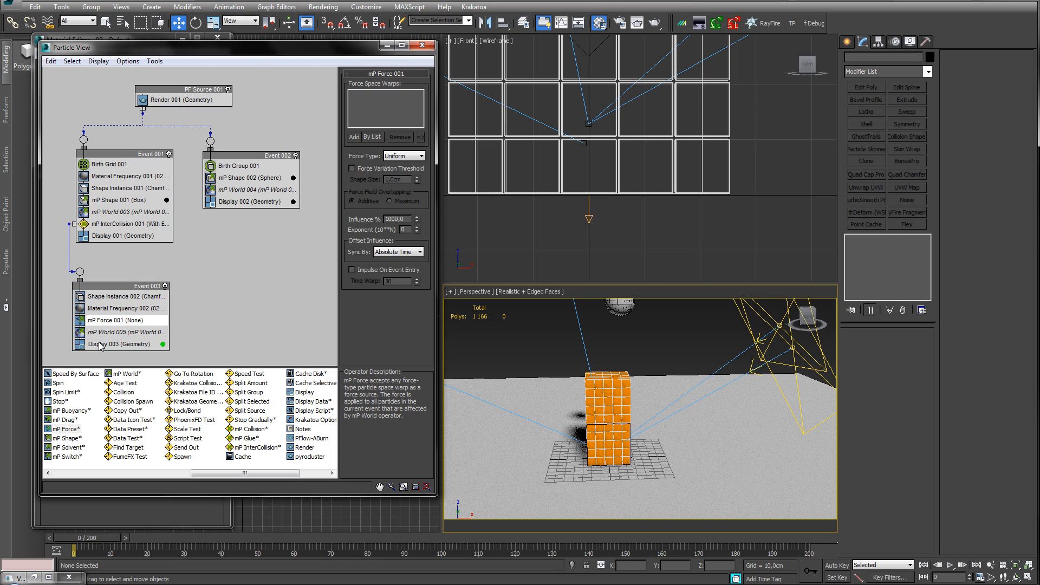
Create a Wind space warp with an icon size of about 72 cm on the ground beside the box tower.
left_click(673, 404)
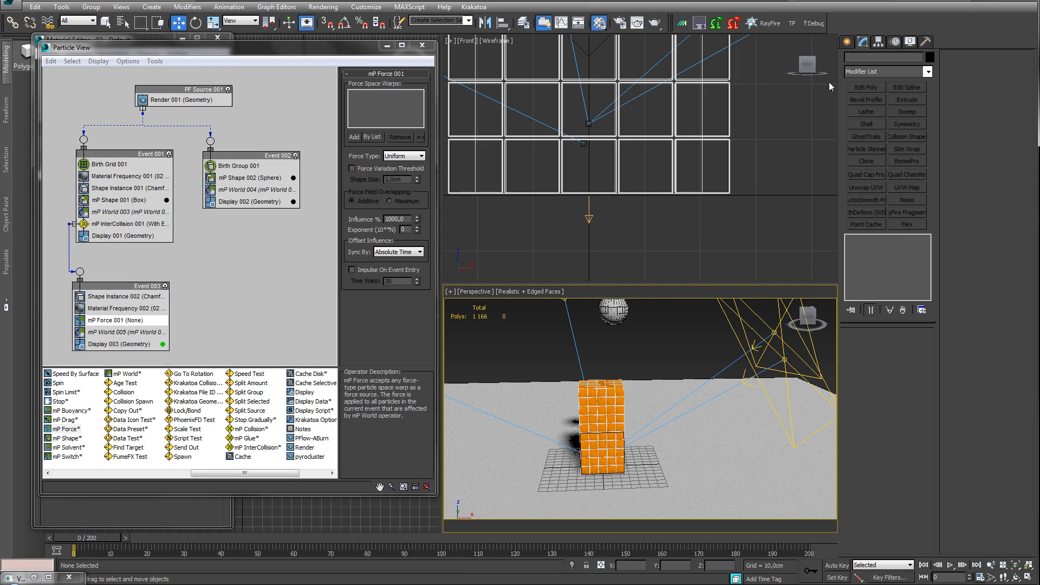
left_click(847, 42)
left_click(914, 59)
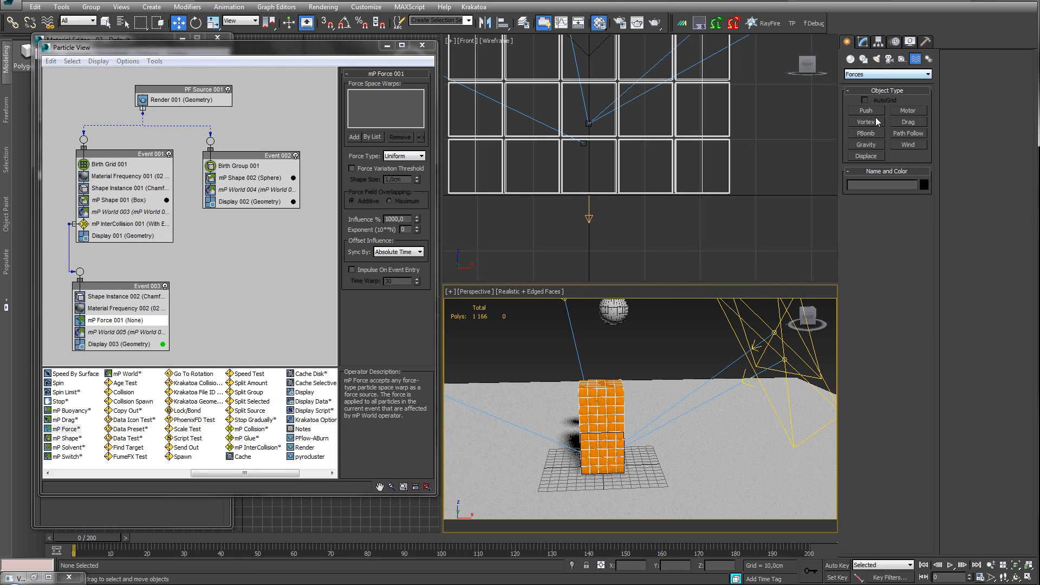
left_click(905, 144)
left_click_drag(712, 447, 738, 486)
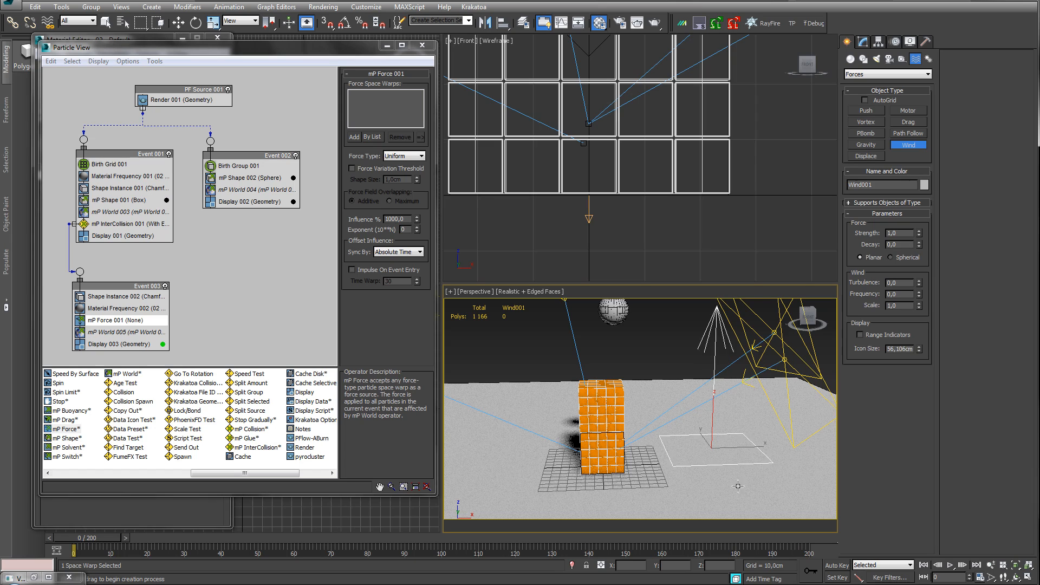
Rotate the Wind to about 37° in X, -69° in Y and -19° in Z so it blows across the box tower.
key("w")
left_click_drag(721, 431, 649, 389)
key("e")
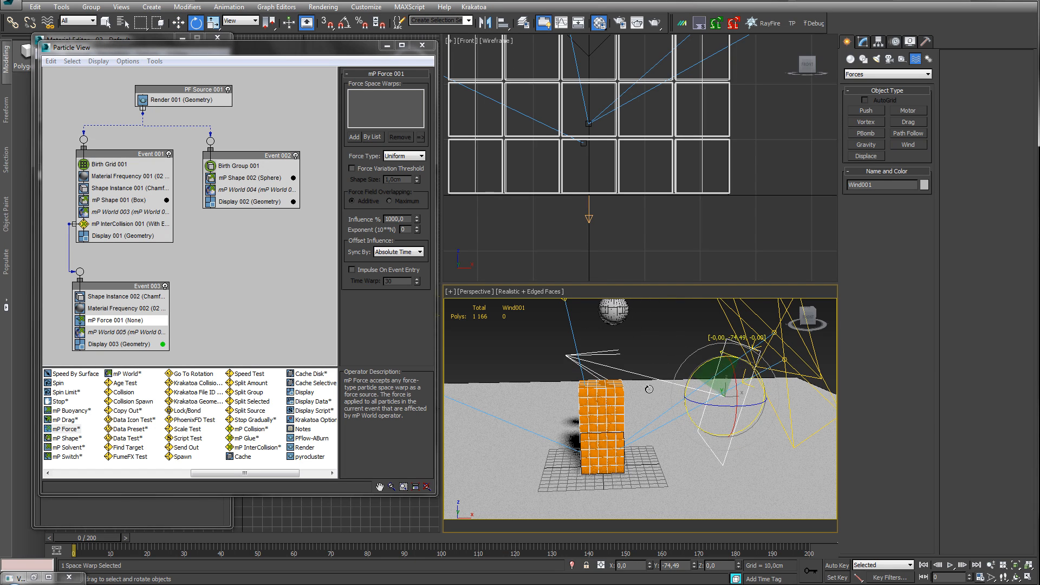
left_click_drag(716, 394, 732, 404)
Set the Wind's turbulence to 0.18, frequency to 0.3 and scale to 0.86, and add it to the mP Force operator.
left_click(865, 43)
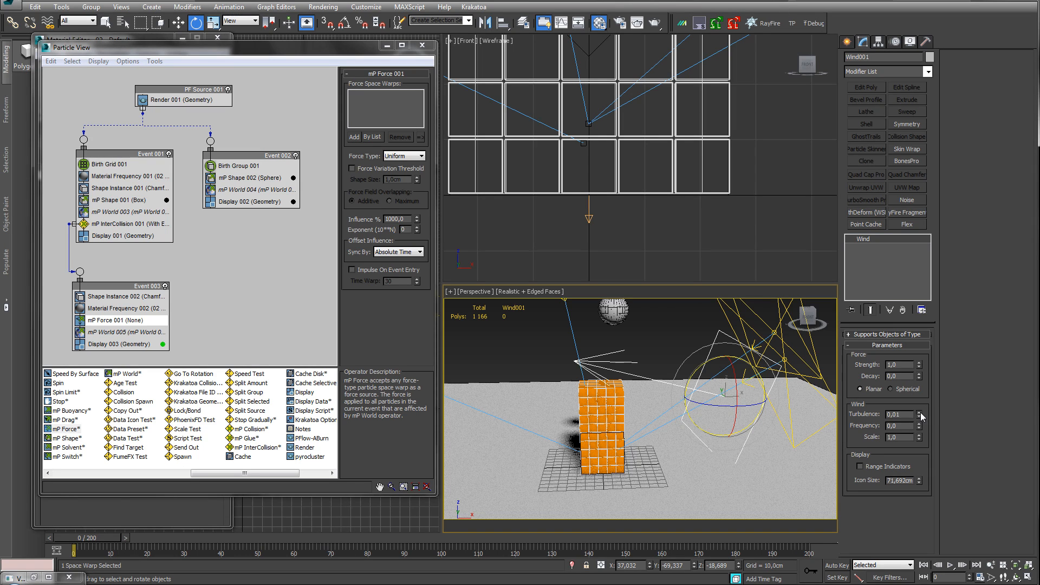
left_click_drag(920, 413, 921, 446)
left_click(354, 137)
left_click(705, 347)
key("w")
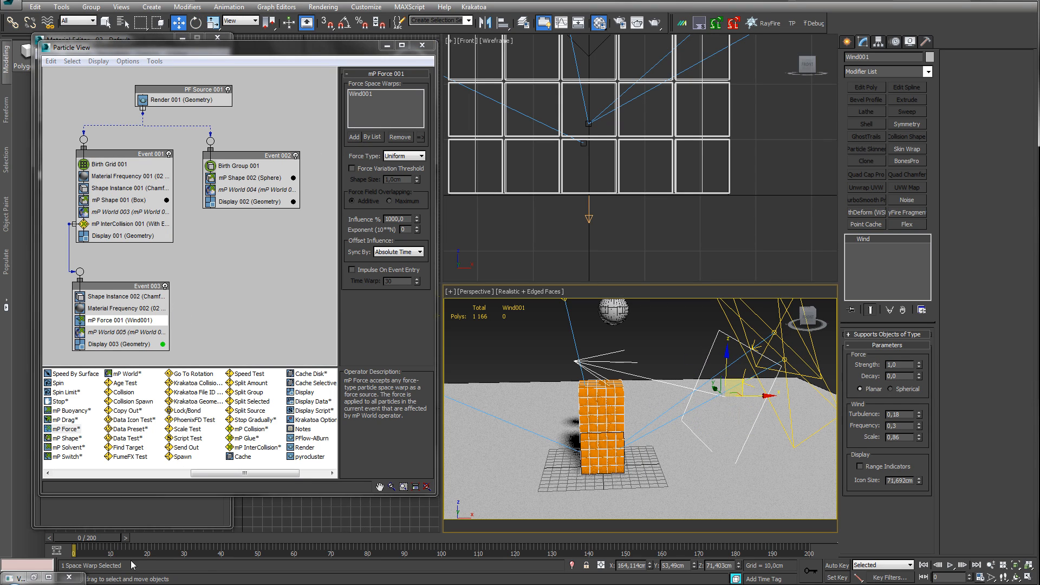
Set the Wind's strength to 1000, preview the simulation to frame 52, and return to frame 0.
left_click_drag(75, 536, 274, 538)
left_click(58, 540)
left_click_drag(81, 539, 271, 539)
key("w")
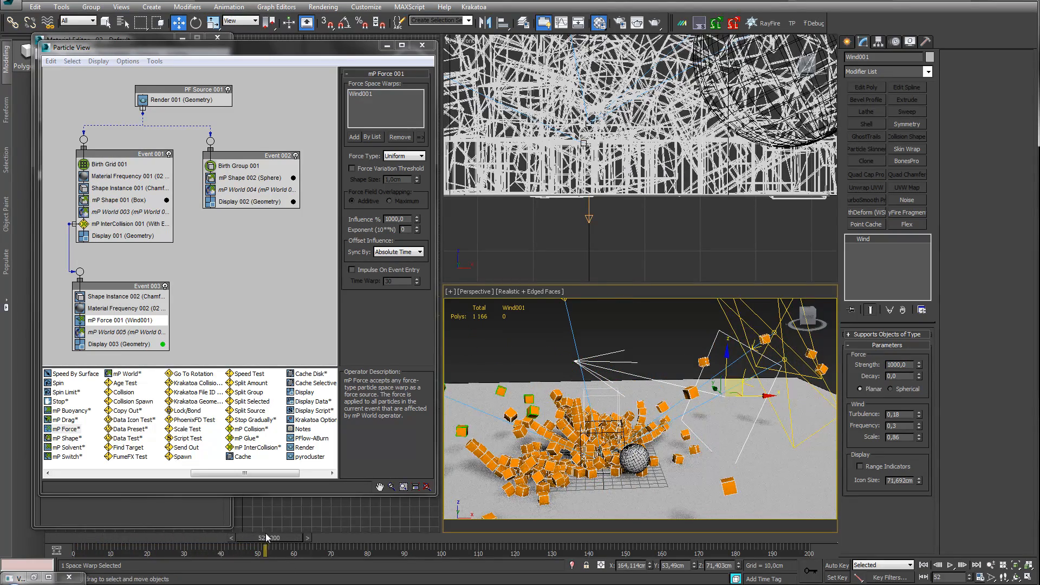
left_click(57, 542)
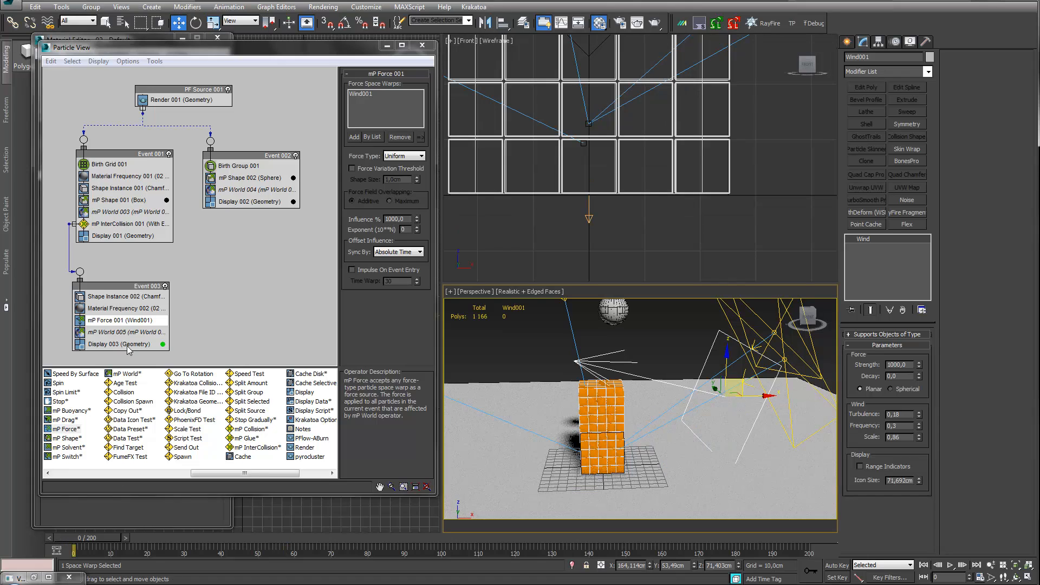
Insert an mP Switch operator between Material Frequency and mP Force in Event 003.
left_click(64, 457)
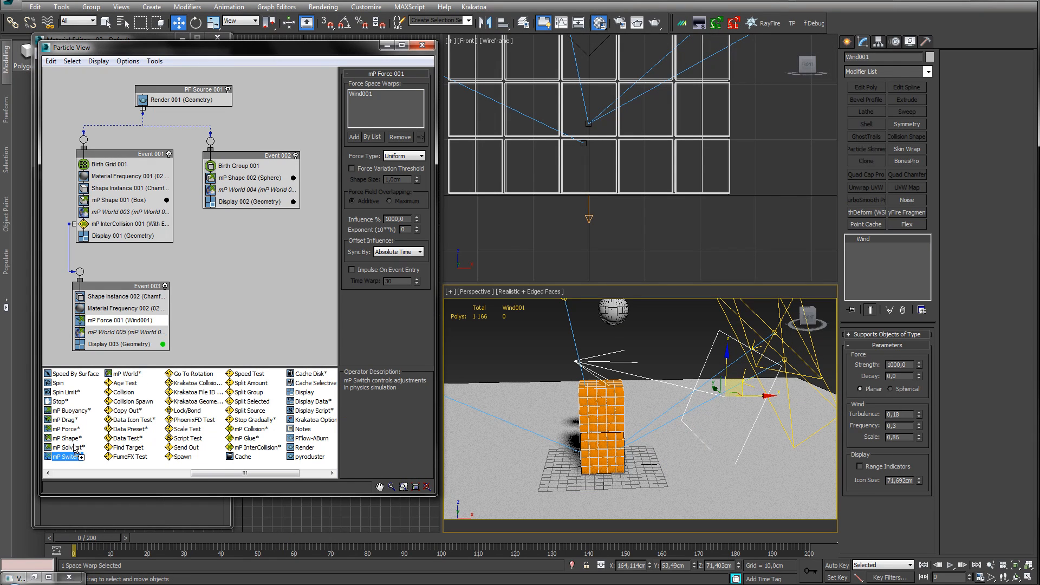
left_click_drag(74, 444, 112, 320)
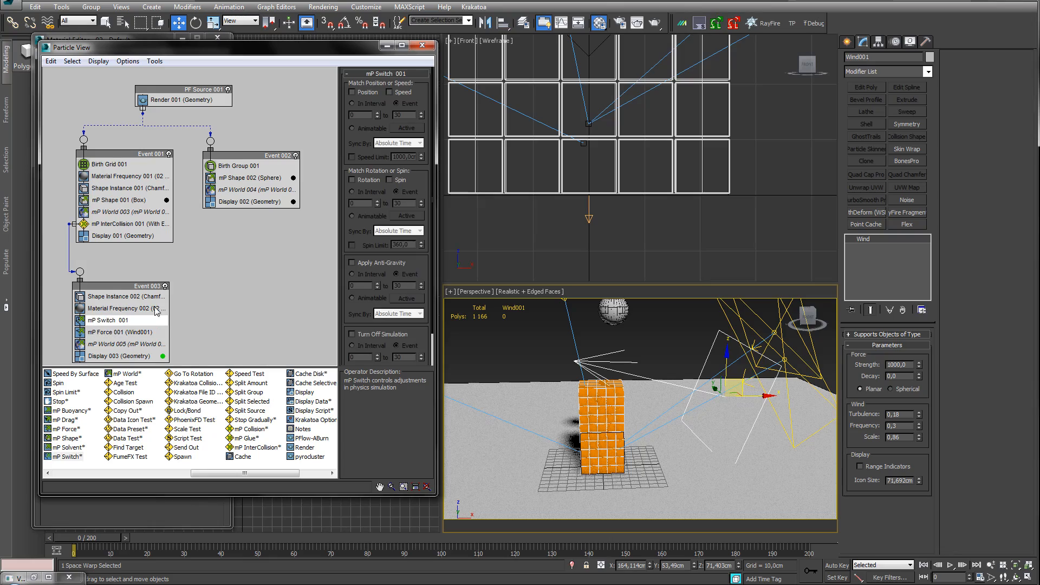
Try Turn Off Simulation in the mP Switch, preview to frame 68, return to frame 0, and disable the option.
left_click(360, 335)
left_click_drag(82, 541, 324, 538)
key("w")
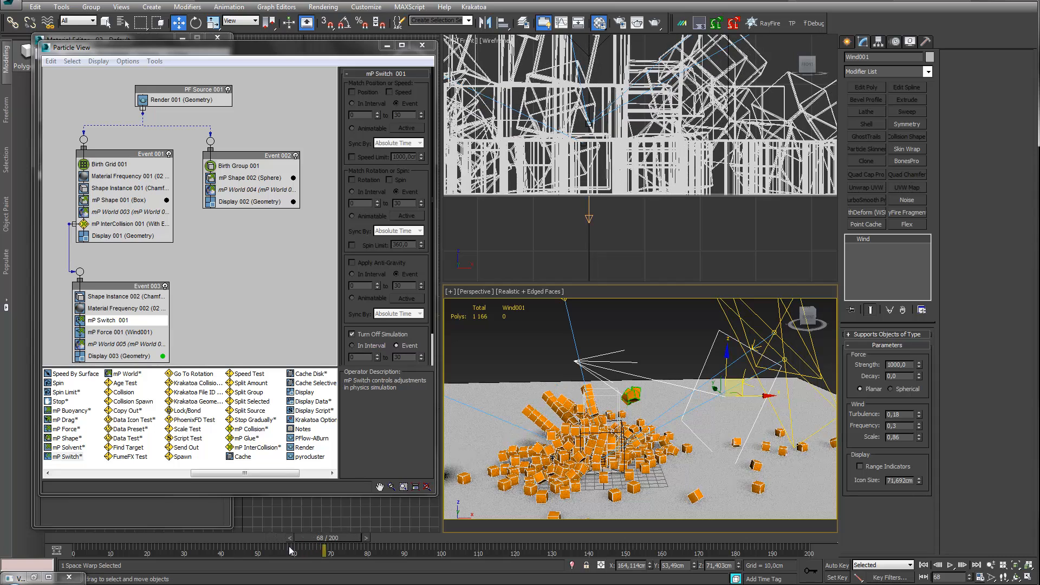
left_click(50, 534)
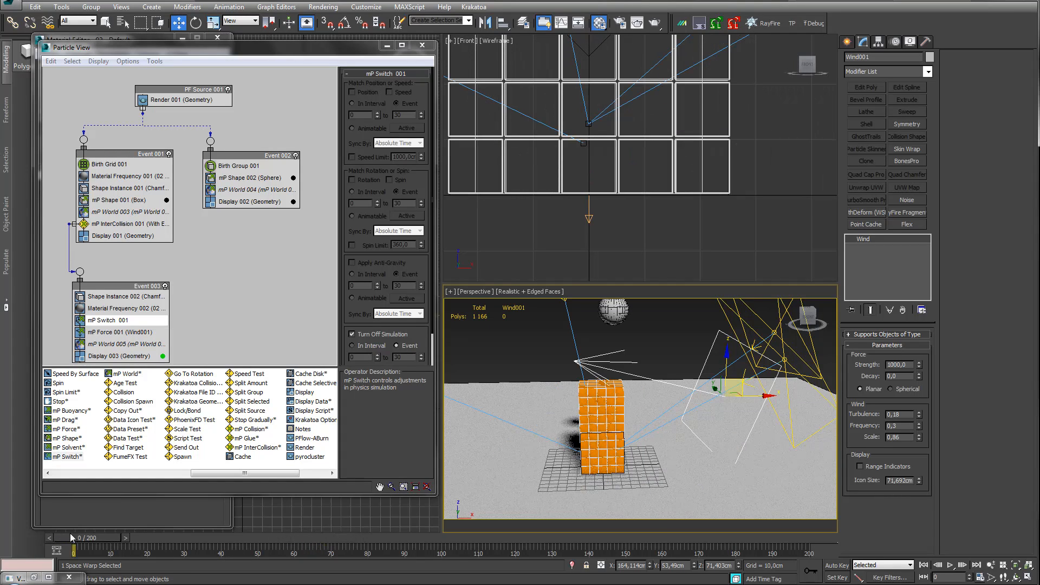
left_click(360, 335)
Enable position and speed matching in the mP Switch operator of Event 003.
left_click(353, 92)
left_click(390, 93)
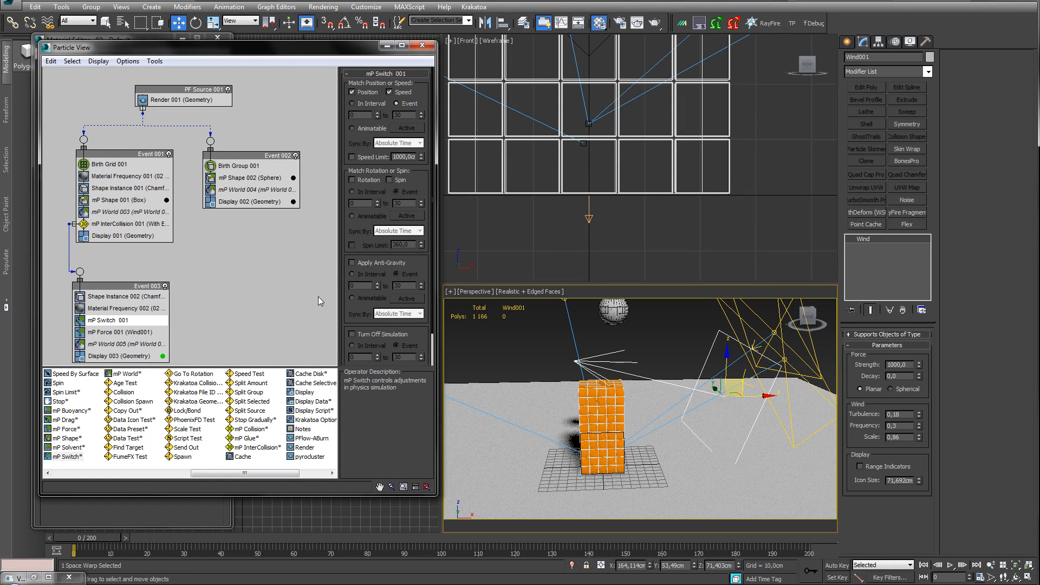
Preview the simulation with position and speed matching enabled, return to frame 0, and examine the remaining mP Switch options.
left_click_drag(115, 536, 257, 535)
left_click(55, 537)
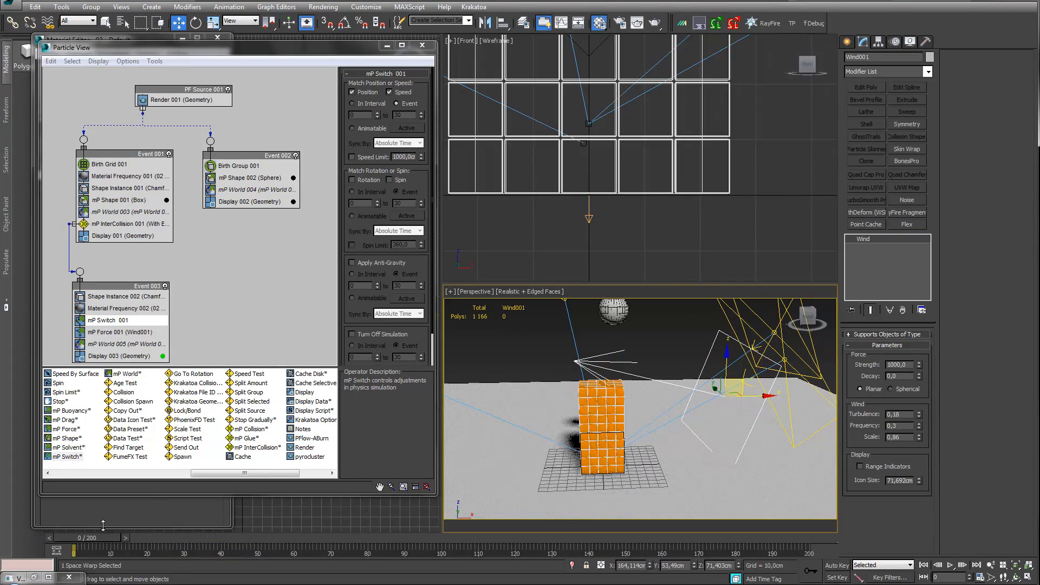
scroll(365, 305, "down", 2)
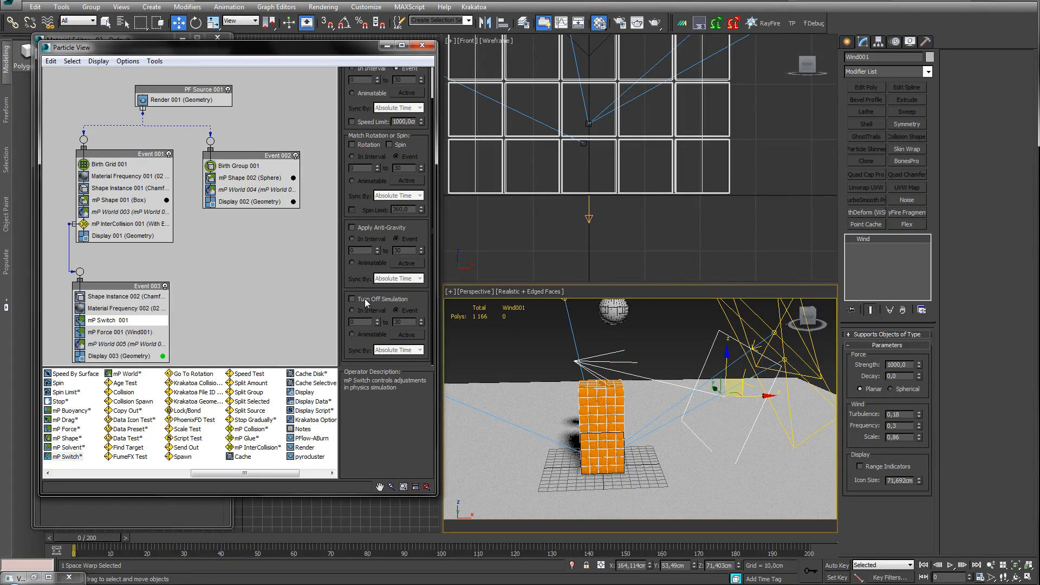
Try adding a new Gravity space warp to the mP Force operator in Event 003, previewing the simulation to frame 98.
left_click(847, 42)
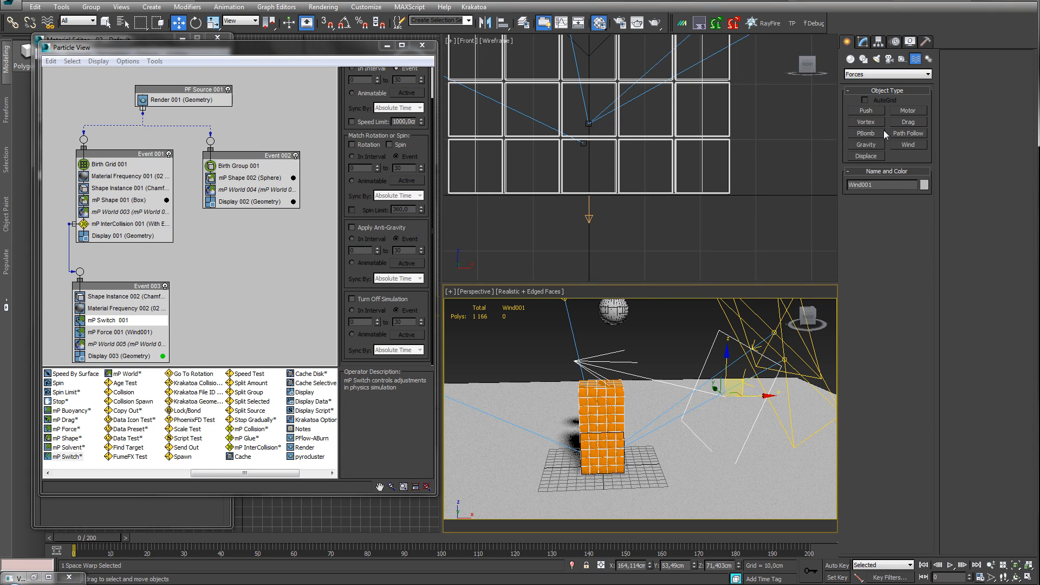
left_click(866, 145)
left_click_drag(696, 466, 725, 487)
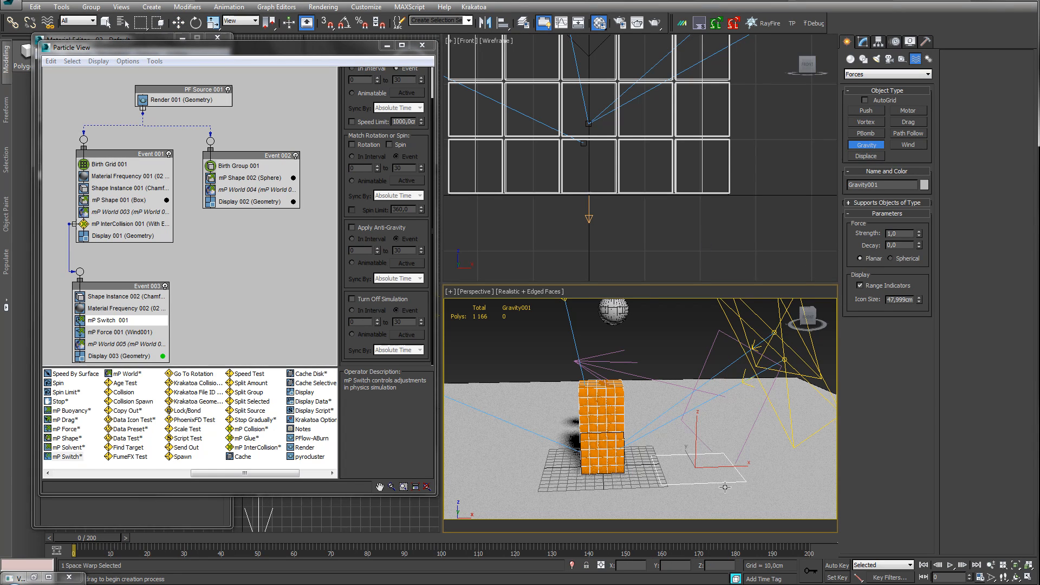
left_click(110, 333)
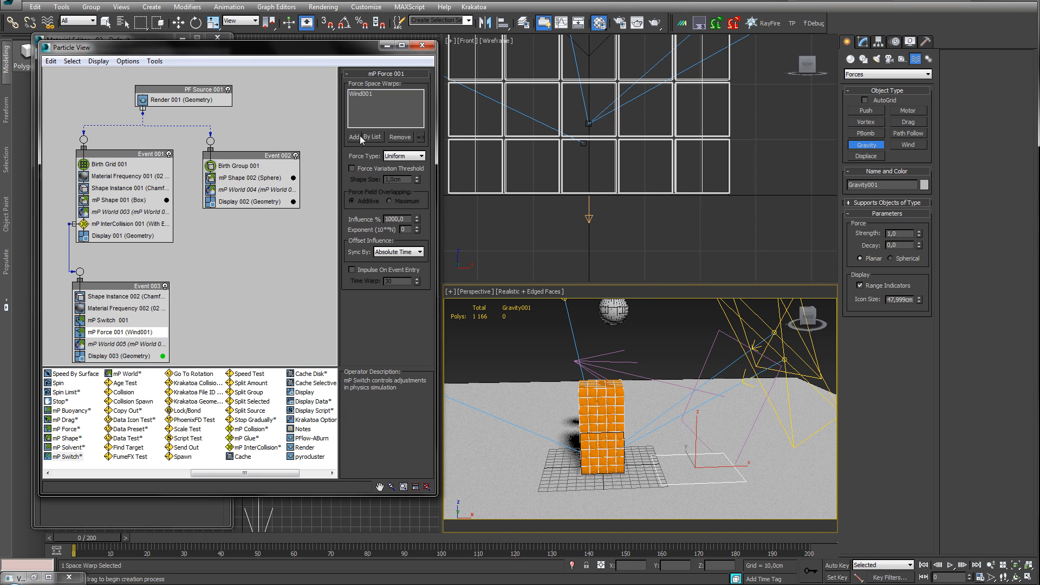
left_click(358, 138)
left_click(715, 485)
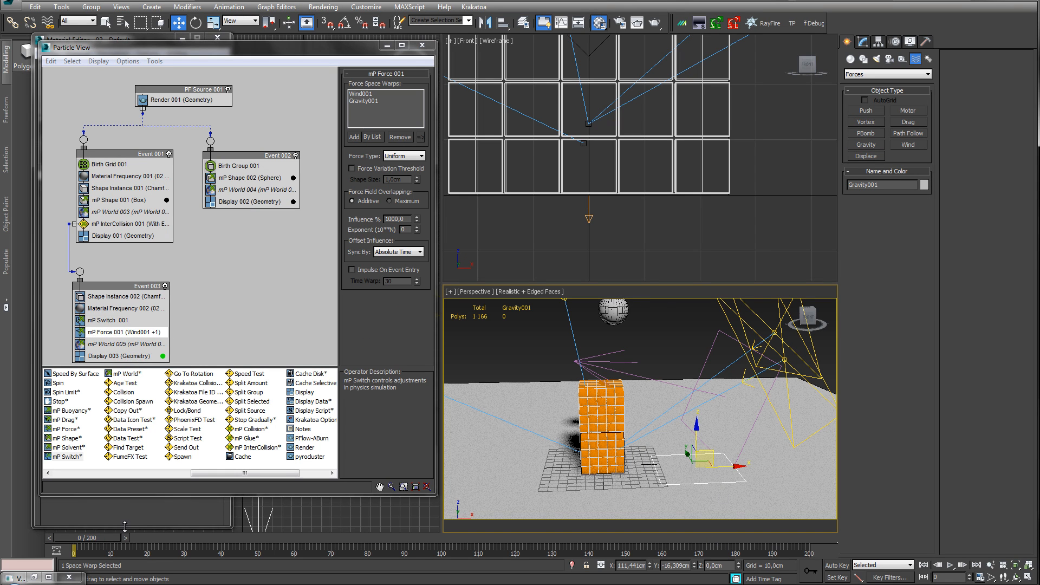
left_click_drag(97, 538, 440, 540)
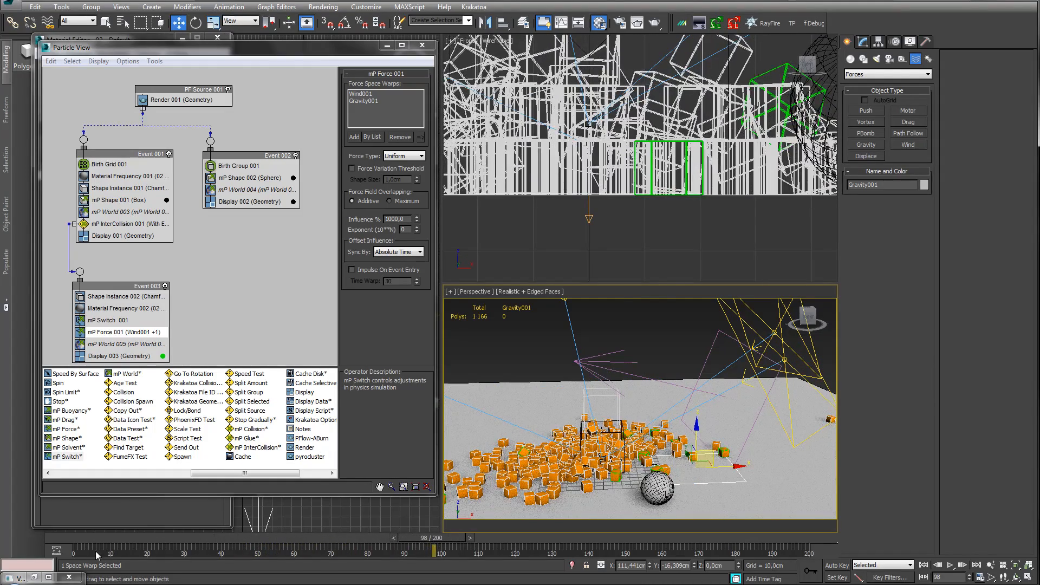
left_click(62, 540)
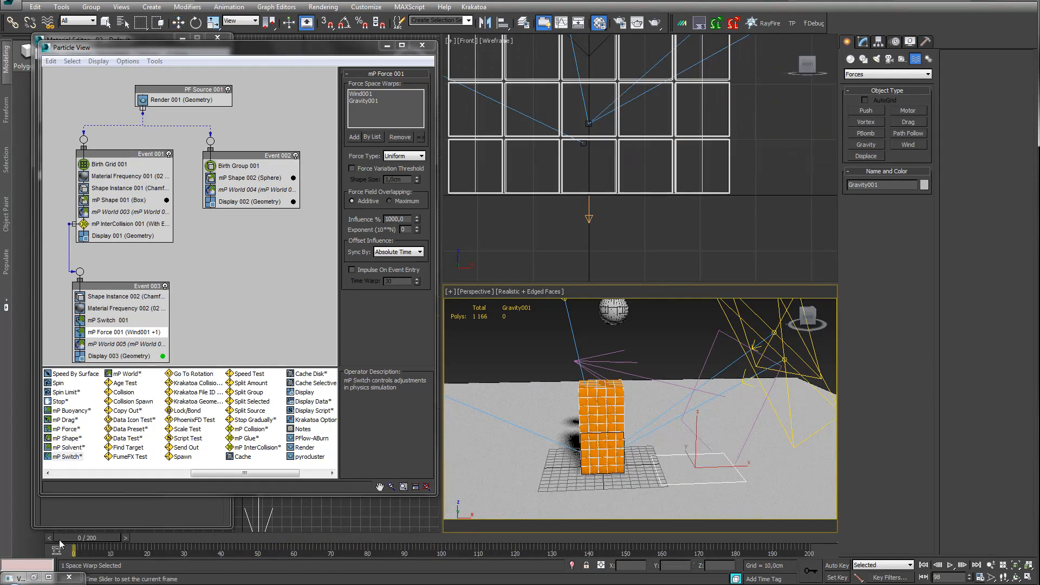
Delete the Gravity and Wind space warps from the scene.
left_click(683, 485)
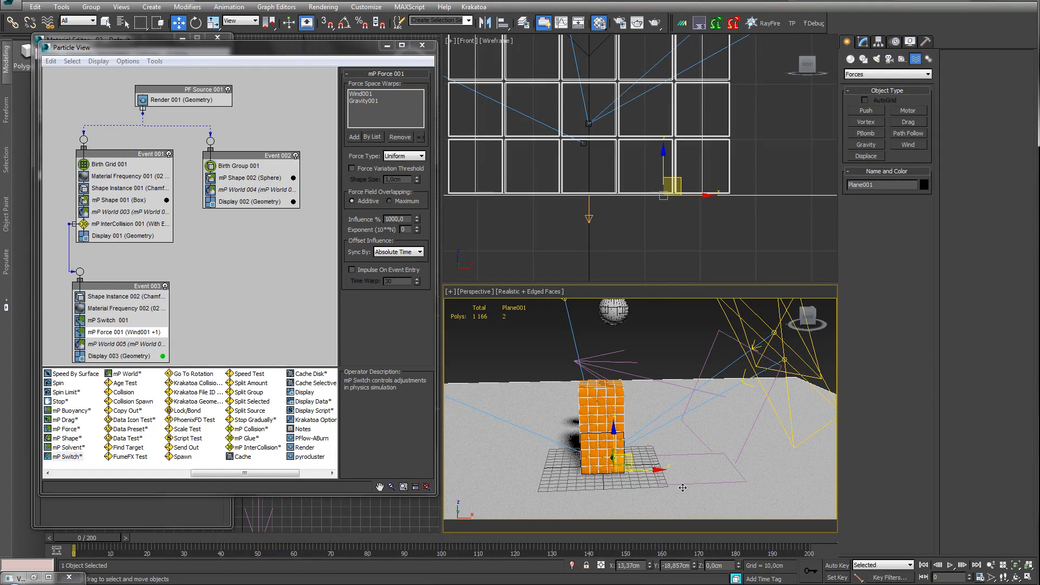
left_click(588, 216)
middle_click_drag(690, 231, 592, 238)
scroll(618, 231, "down", 5)
middle_click_drag(696, 231, 619, 205)
key("Delete")
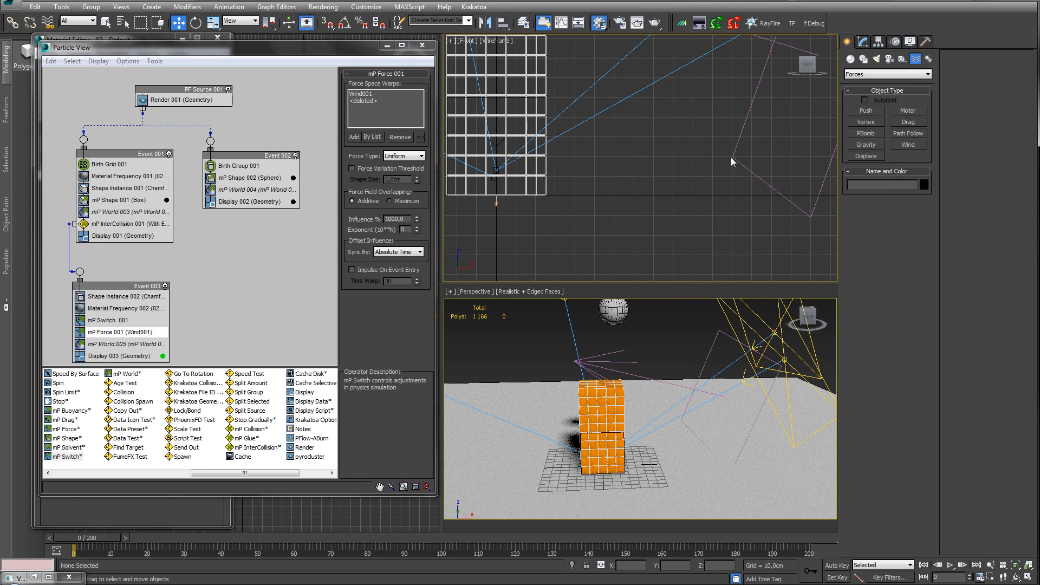
left_click(742, 131)
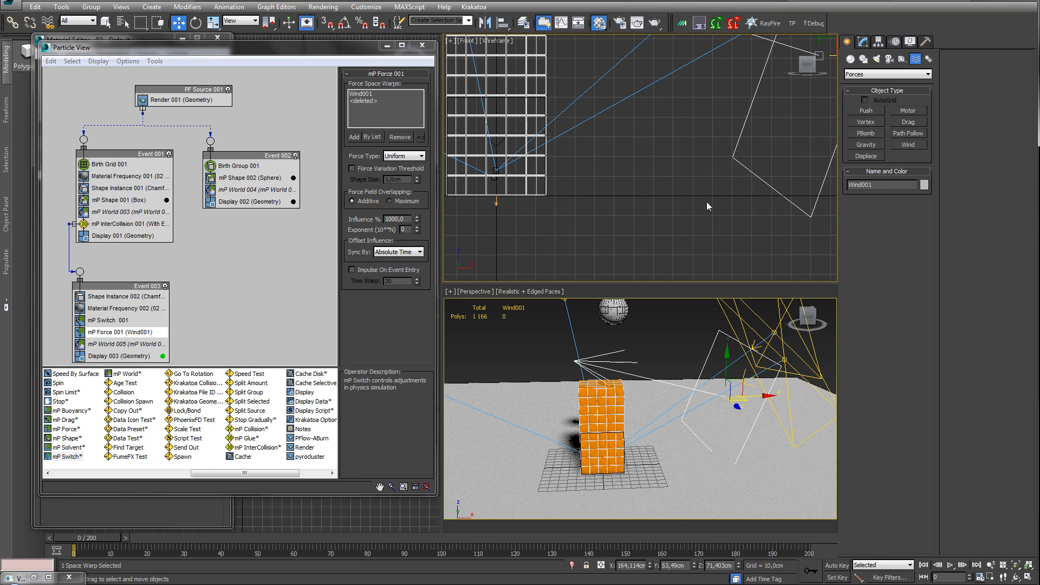
key("Delete")
middle_click_drag(635, 378, 606, 395, "alt")
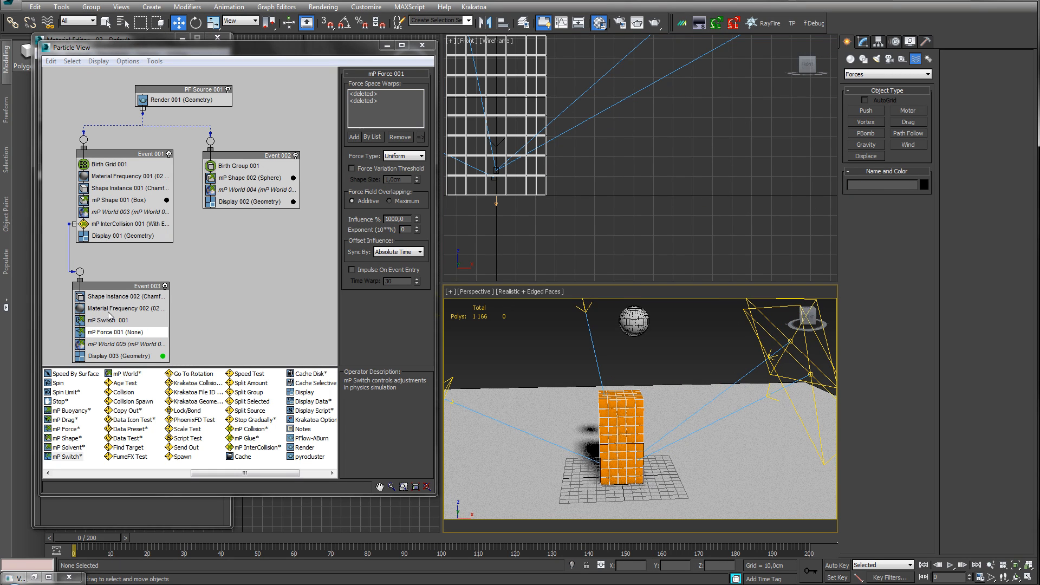
Delete the mP Force and mP Switch operators from Event 003 and reposition the event below Event 001.
left_click_drag(115, 288, 136, 278)
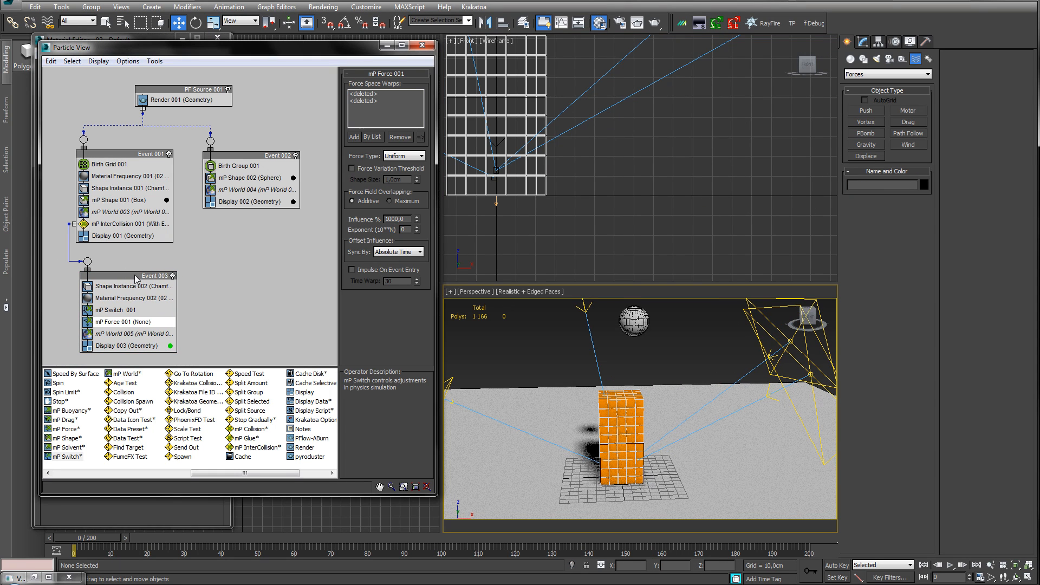
right_click(109, 327)
left_click(127, 450)
left_click(116, 312)
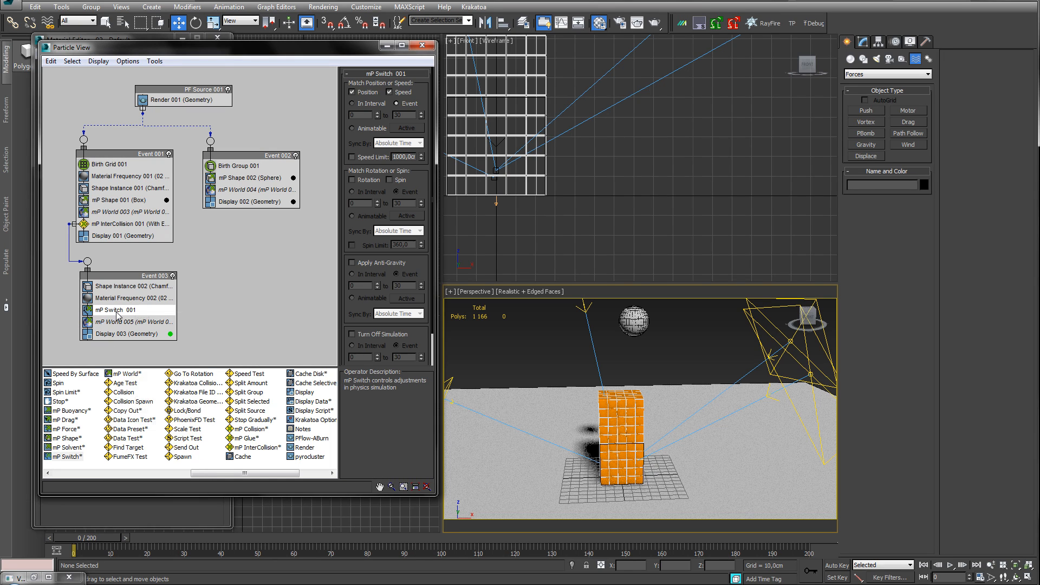
right_click(118, 314)
left_click(141, 438)
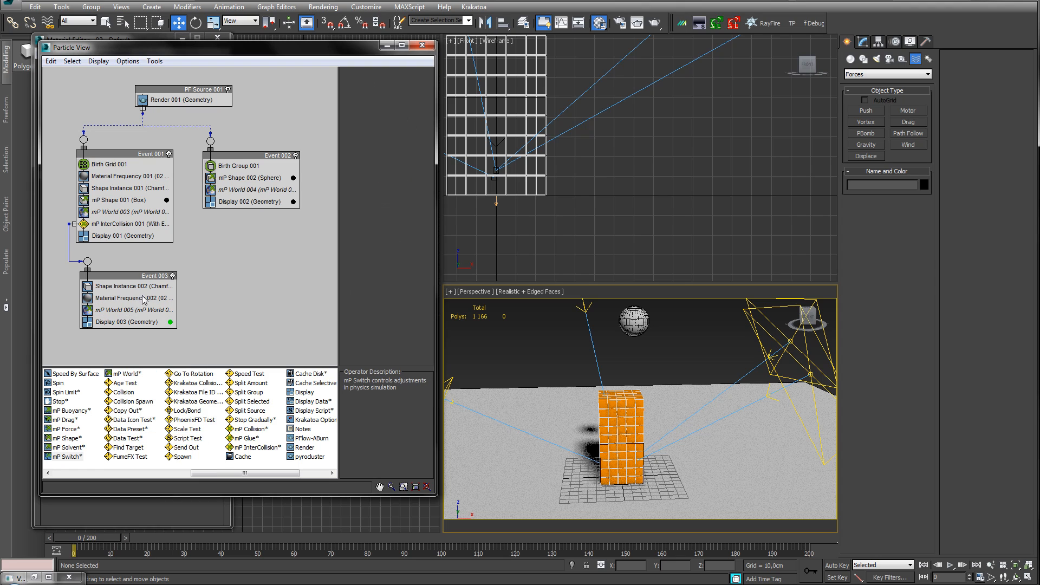
left_click_drag(149, 279, 144, 284)
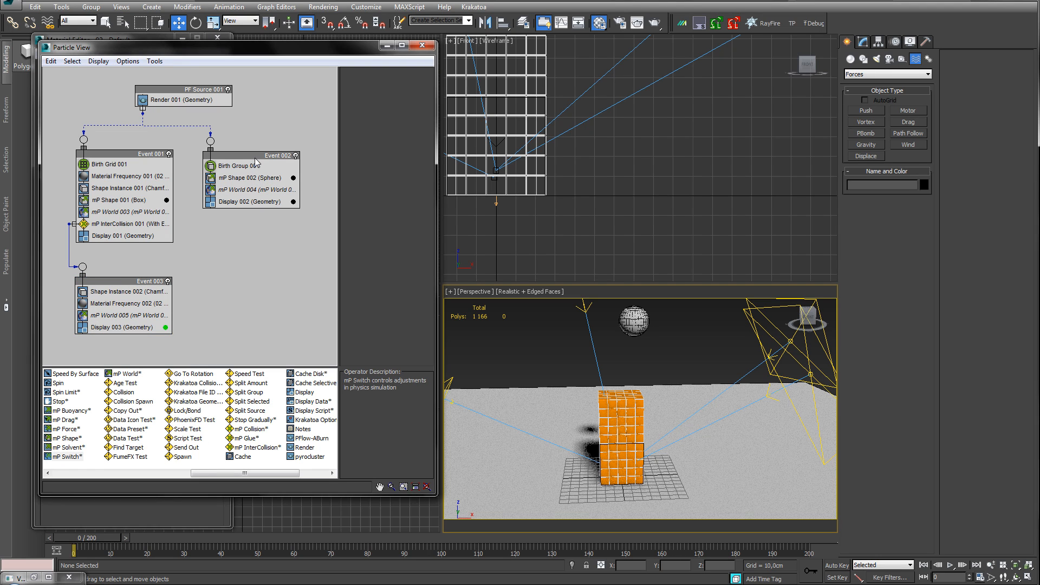
key("F9")
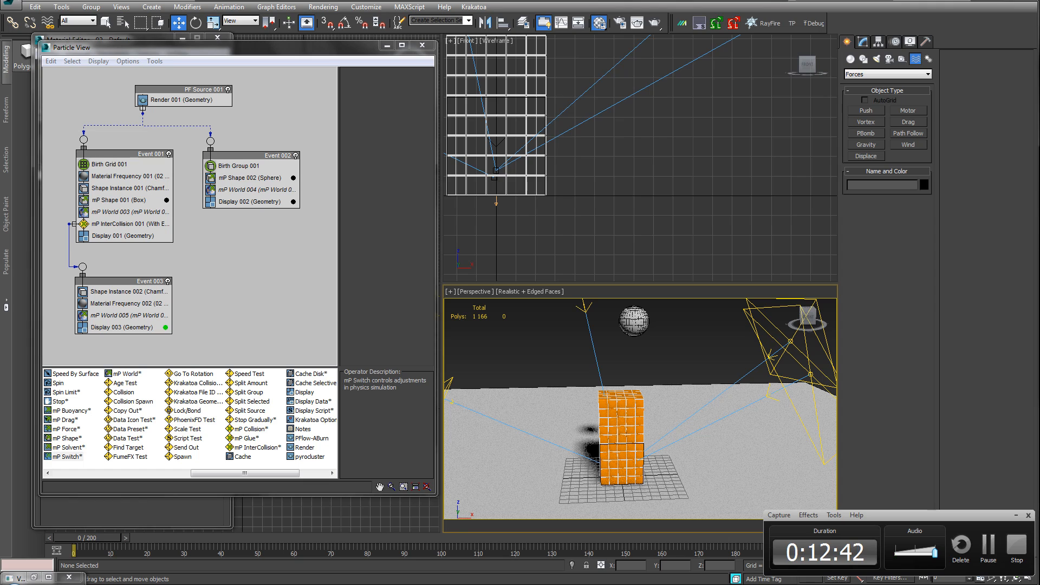
key("F9")
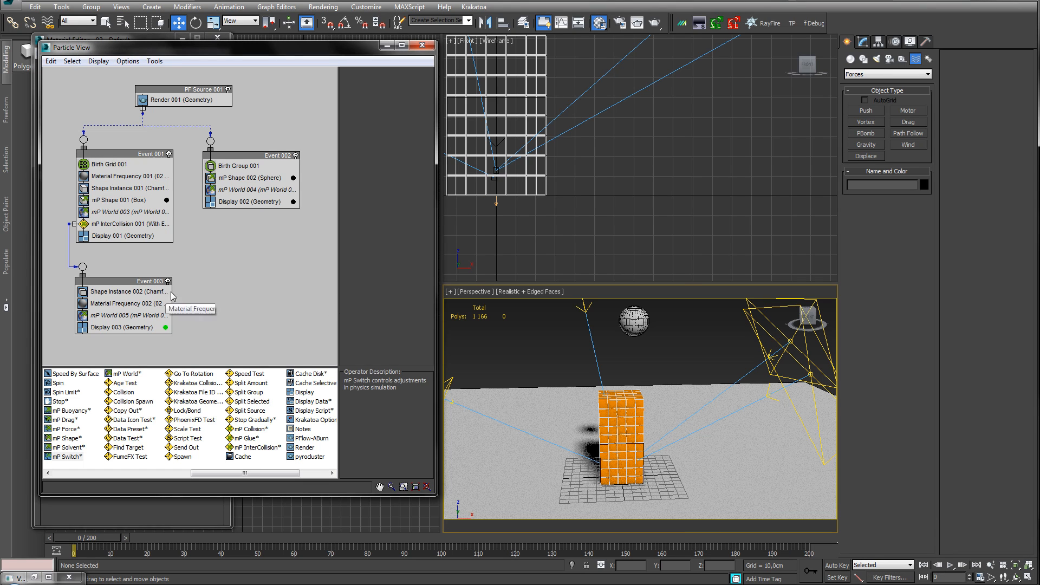
middle_click_drag(490, 447, 484, 441)
mouse_move(89, 540)
left_mouse_down()
mouse_move(221, 537)
mouse_move(72, 542)
left_mouse_up()
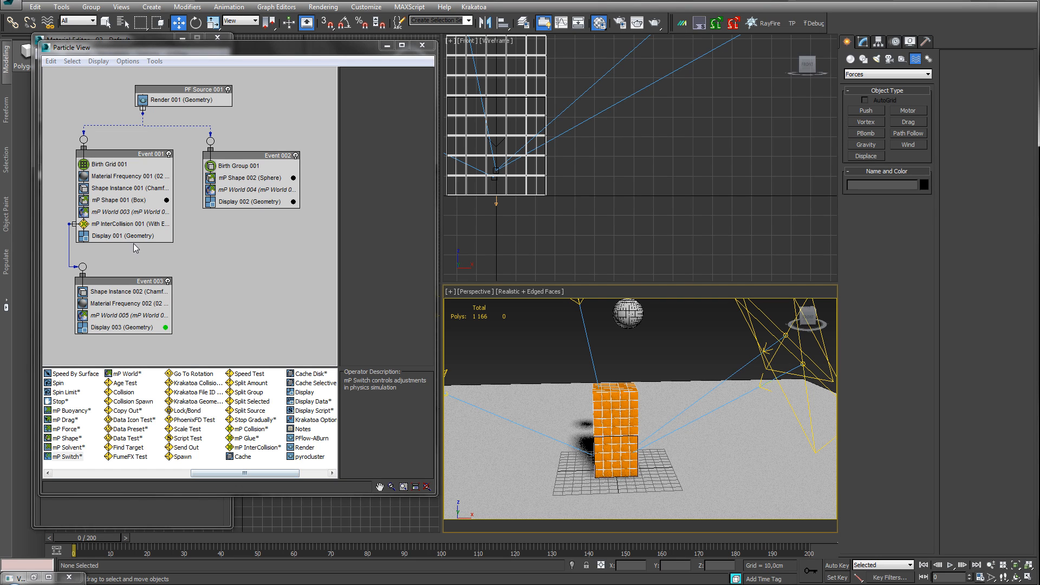
Replace the mP InterCollision test in Event 001 with a Speed Test using Velocity Magnitude, and wire it to Event 003.
left_click_drag(248, 374, 113, 229)
left_click(125, 227)
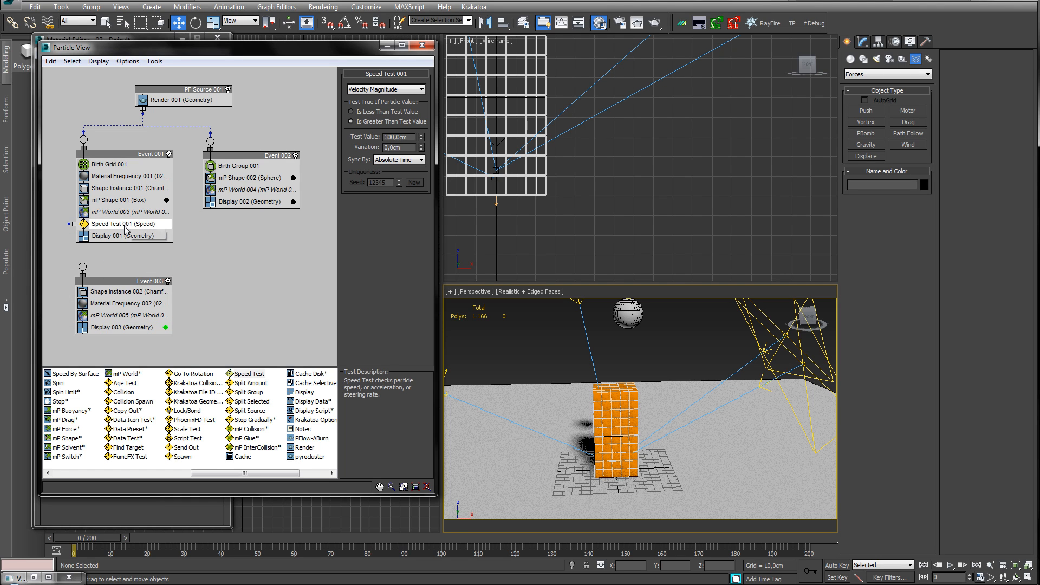
left_click_drag(81, 265, 83, 268)
left_click(399, 89)
left_click(401, 97)
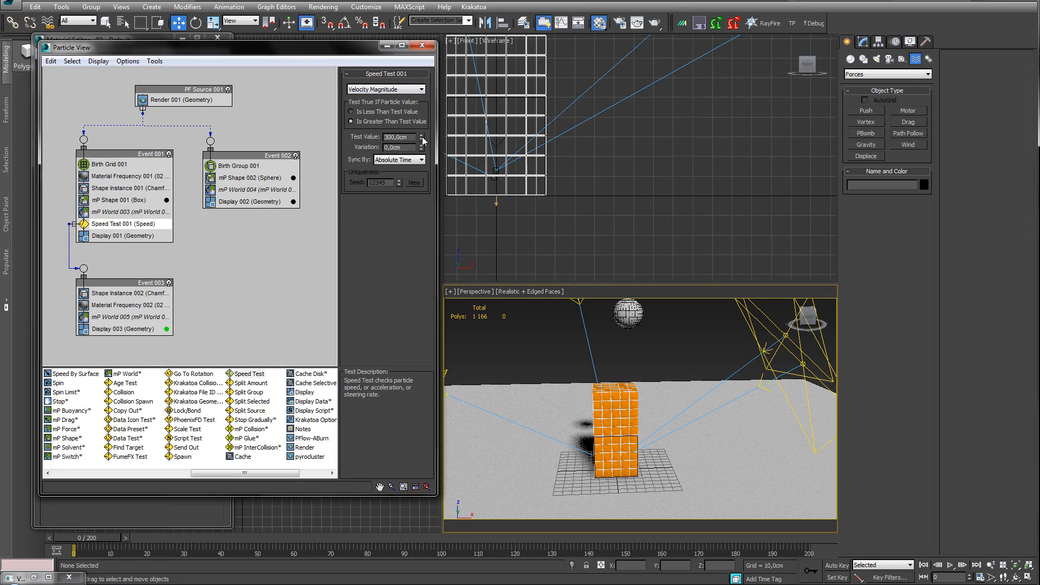
Preview the simulation to frame 88, and render the perspective view at frame 30.
left_click_drag(87, 537, 341, 532)
left_click_drag(86, 538, 257, 538)
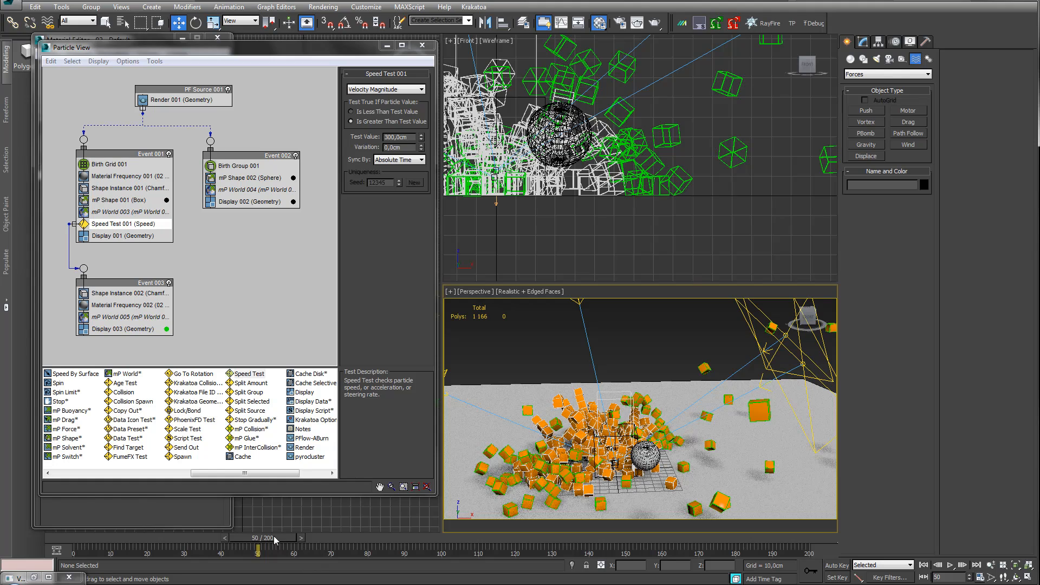
left_click_drag(275, 539, 404, 541)
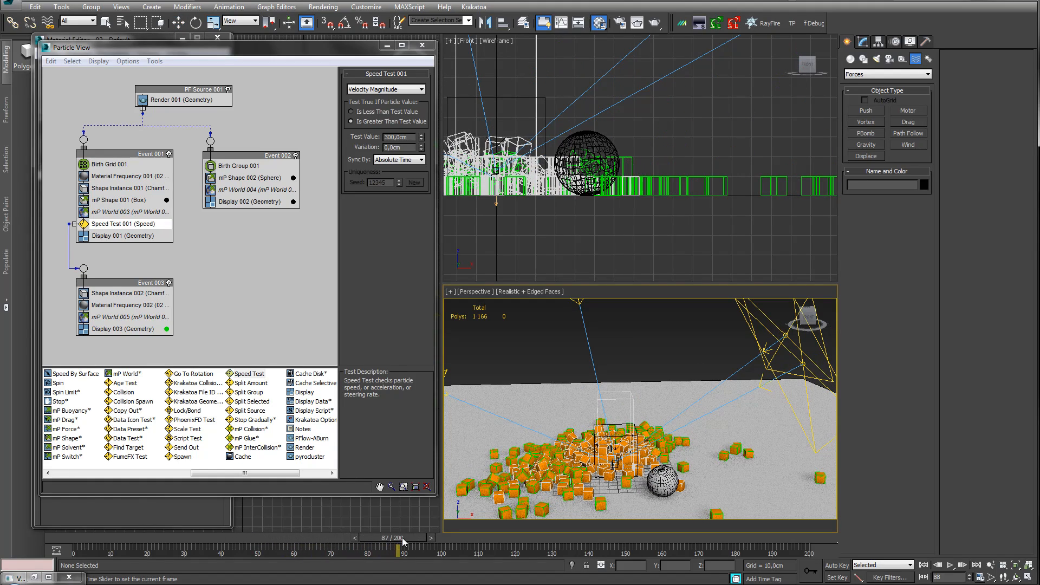
left_click_drag(108, 549, 58, 540)
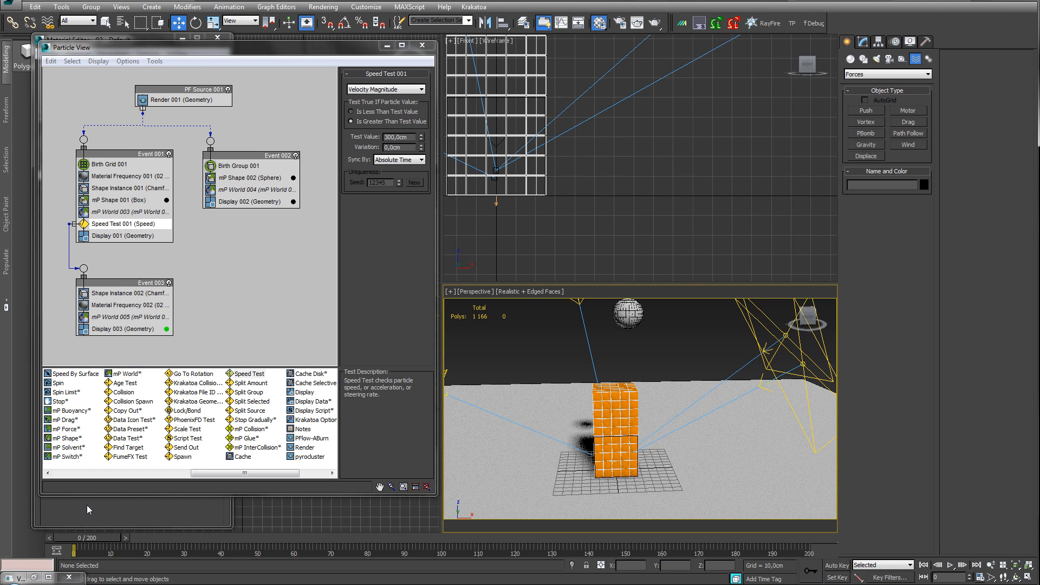
middle_click_drag(564, 481, 565, 472)
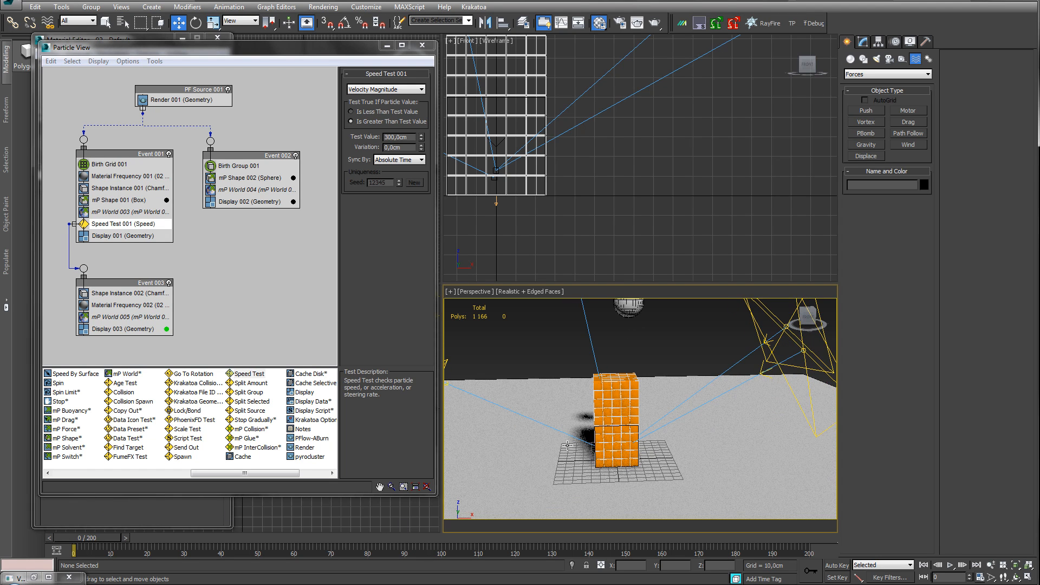
left_click_drag(89, 537, 194, 538)
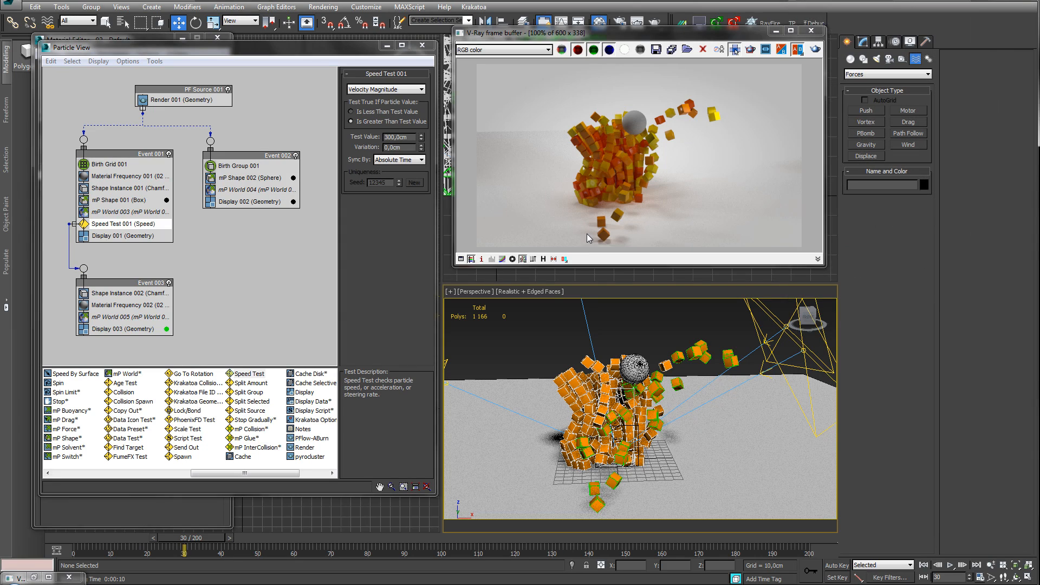
Enlarge the ground plane to about 2218 cm long and 1430 cm wide at frame 0, and close the render window.
left_click(726, 433)
key("Home")
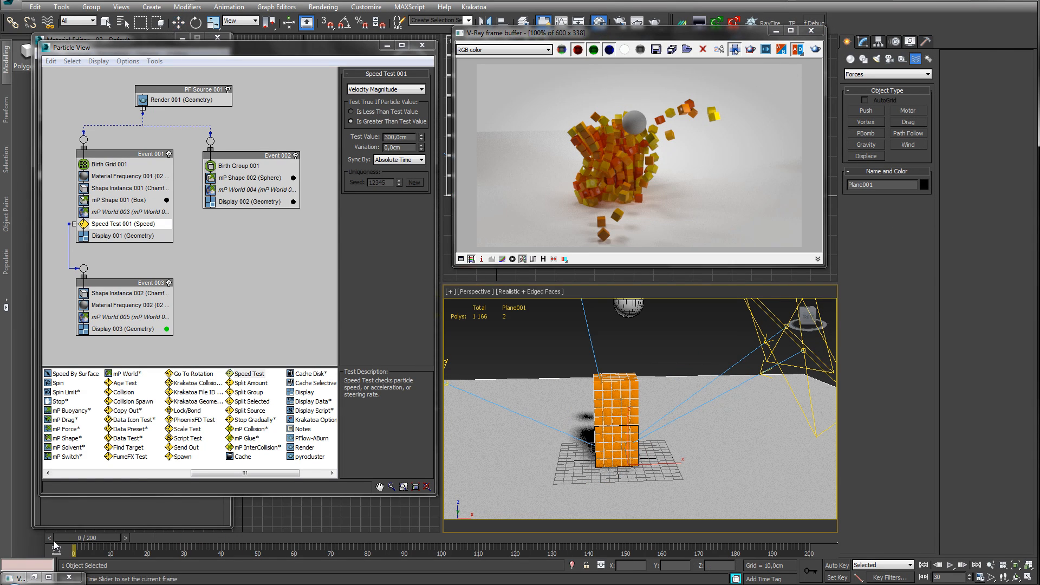
left_click(863, 43)
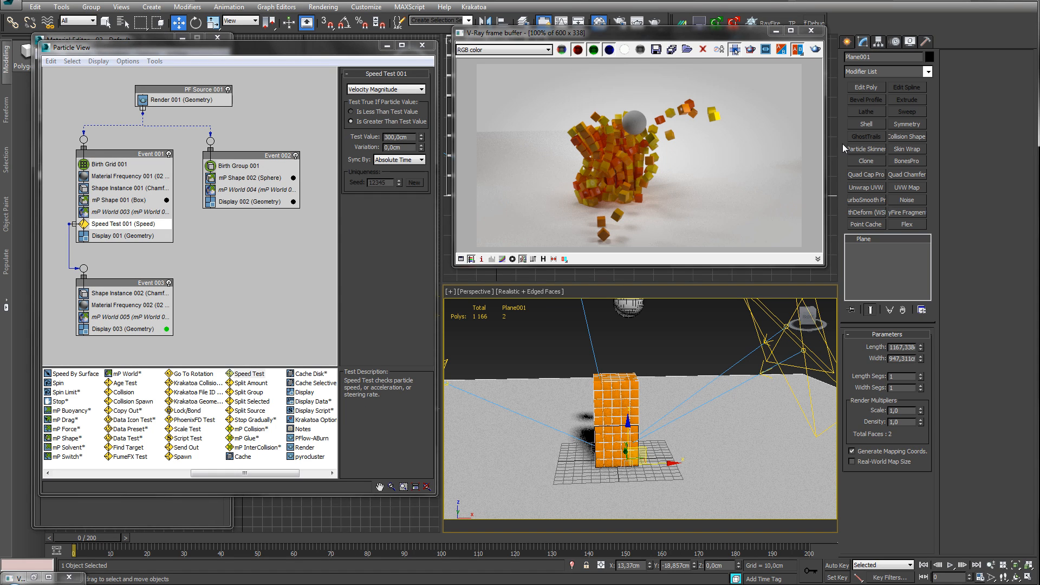
left_click_drag(921, 348, 923, 290)
left_click_drag(923, 361, 920, 337)
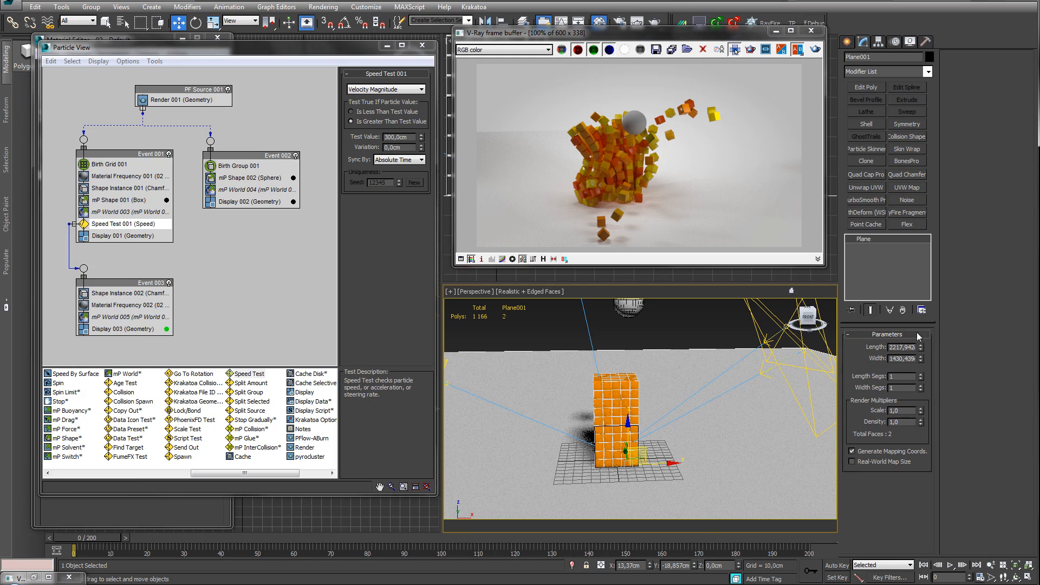
left_click(811, 31)
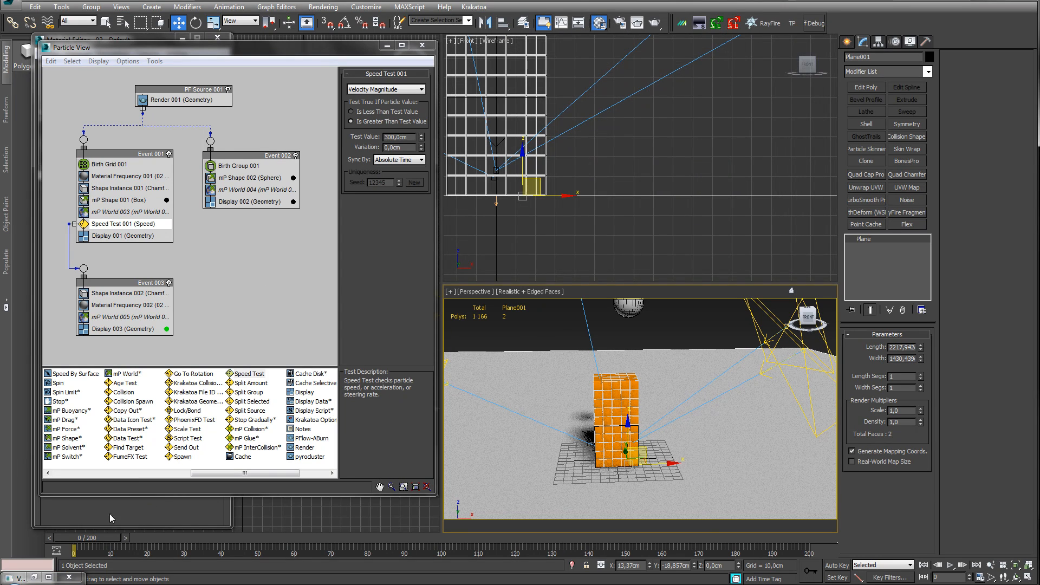
Unhide the Birth Group's source sphere and move it beside the box stack, to about X 163 cm and Z 74 cm.
left_click(259, 168)
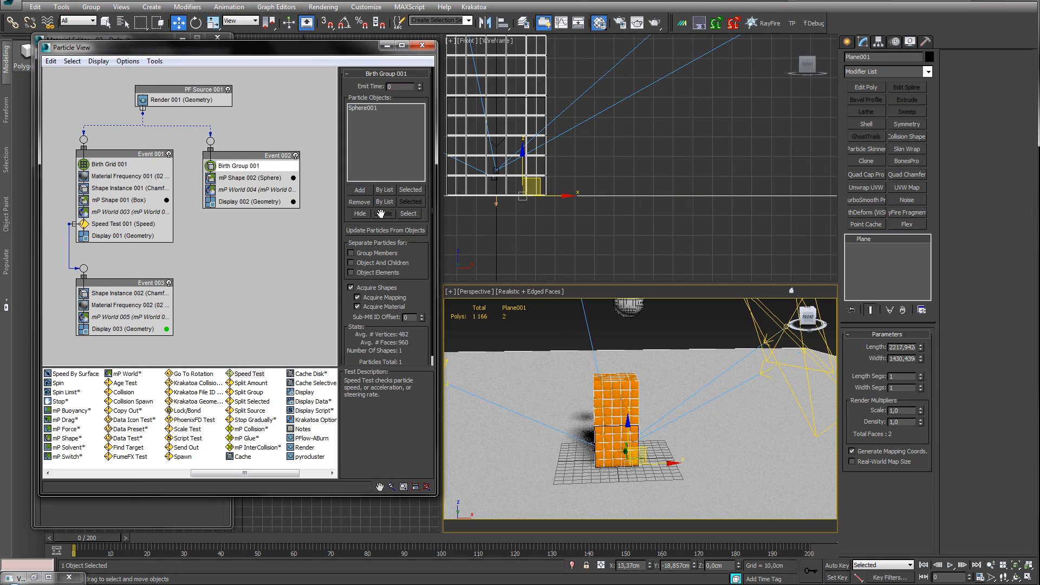
left_click(628, 307)
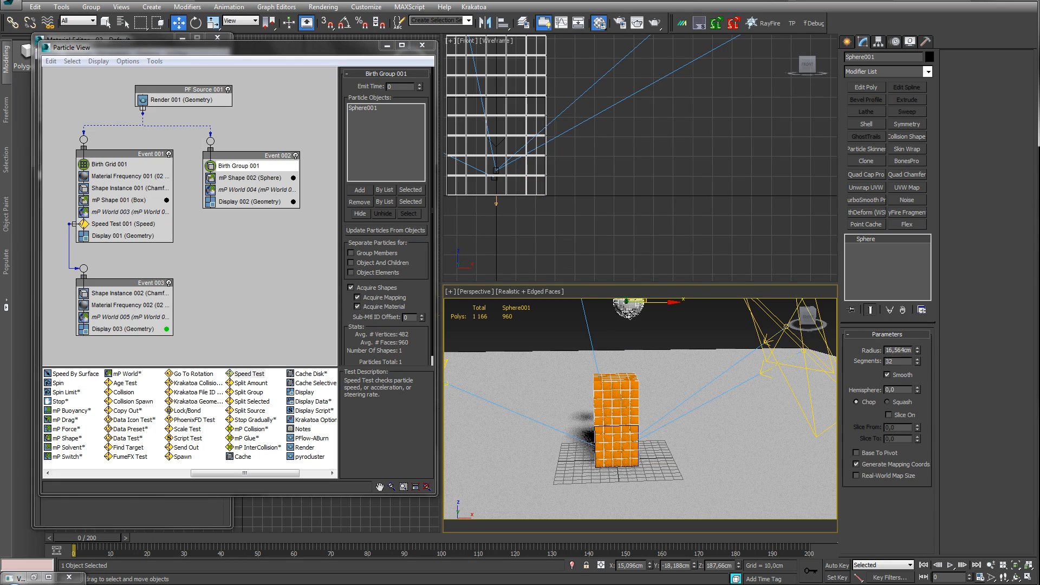
middle_click_drag(666, 329, 650, 367)
left_click_drag(627, 340, 755, 428)
Minimize Particle View and the Material Editor, and move the sphere in the Top view to about X 170 cm, Y -3 cm.
left_click(386, 45)
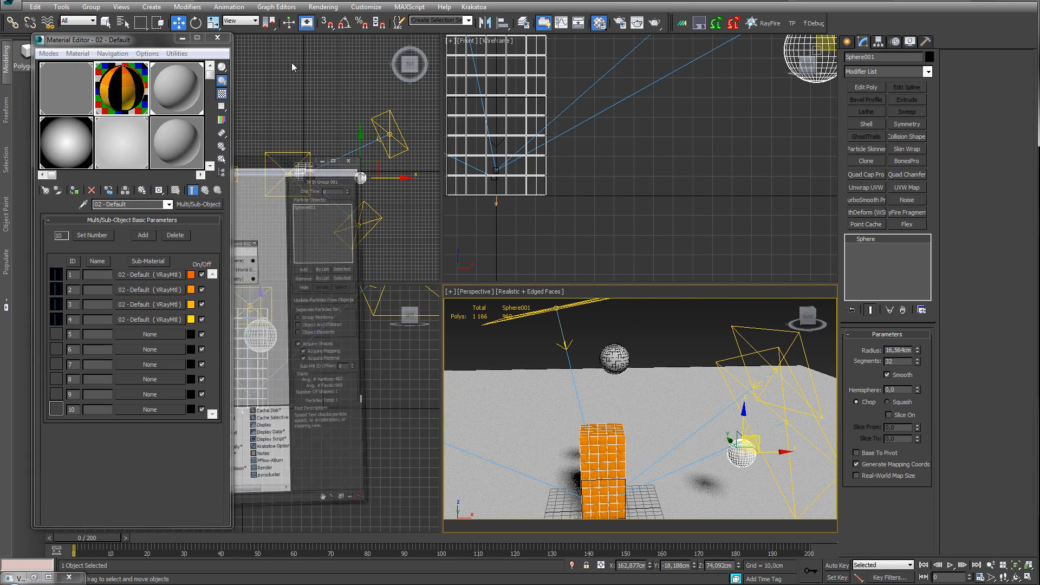
left_click(183, 38)
middle_click_drag(348, 227, 224, 165)
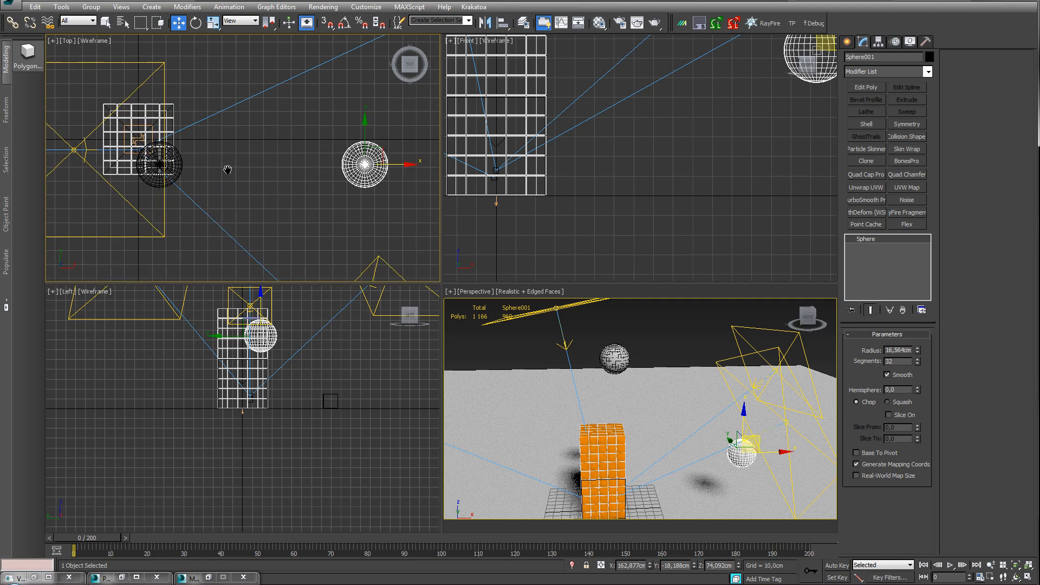
scroll(264, 187, "down", 2)
mouse_move(355, 152)
left_mouse_down()
mouse_move(350, 131)
mouse_move(360, 140)
left_mouse_up()
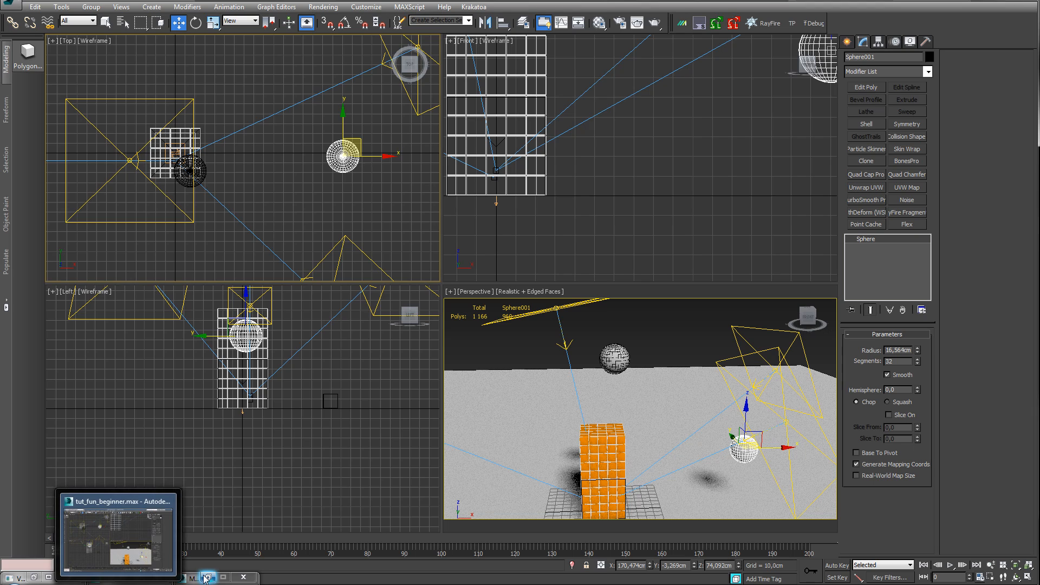
Restore Particle View, hide the Birth Group's source sphere, and update its particles from the source objects.
left_click(128, 581)
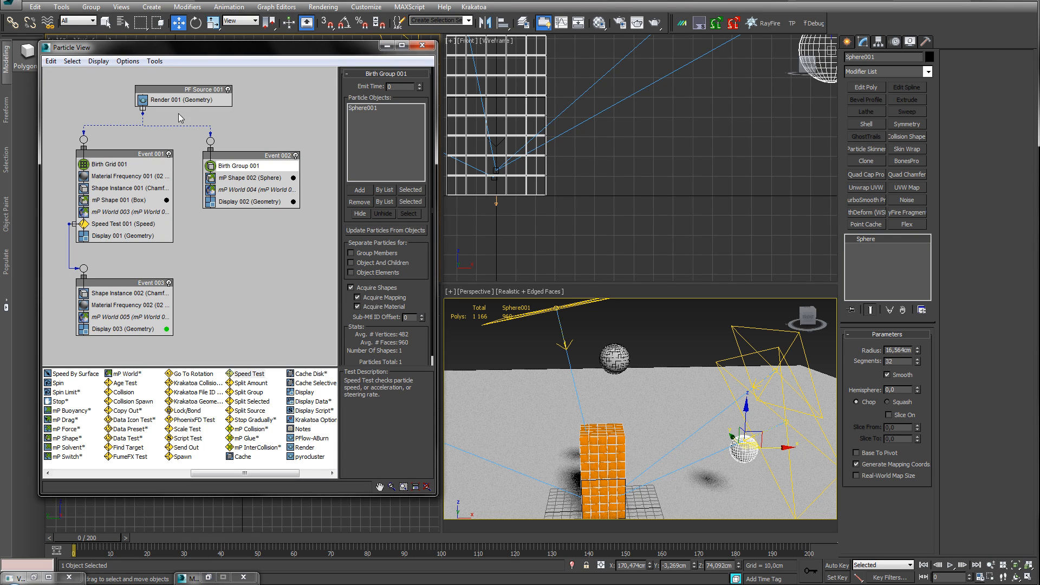
left_click(359, 214)
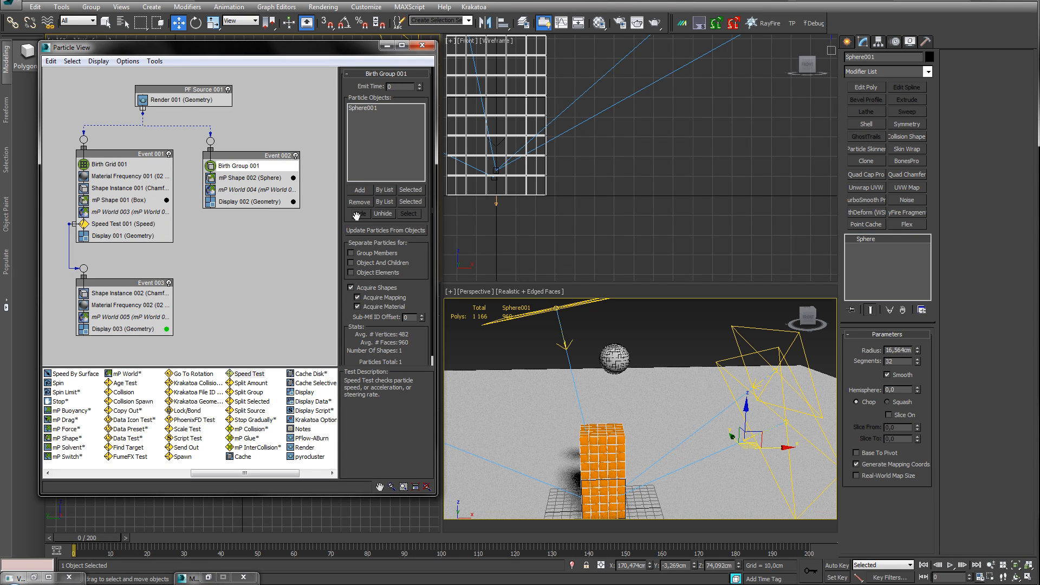
left_click(381, 214)
left_click(375, 229)
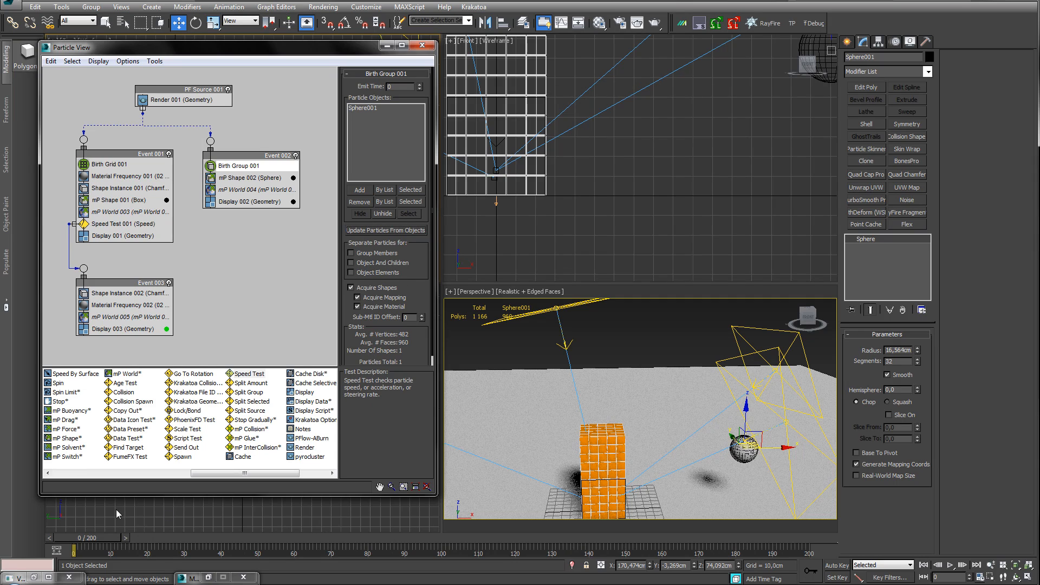
mouse_move(82, 539)
left_mouse_down()
mouse_move(186, 528)
mouse_move(75, 544)
left_mouse_up()
key("w")
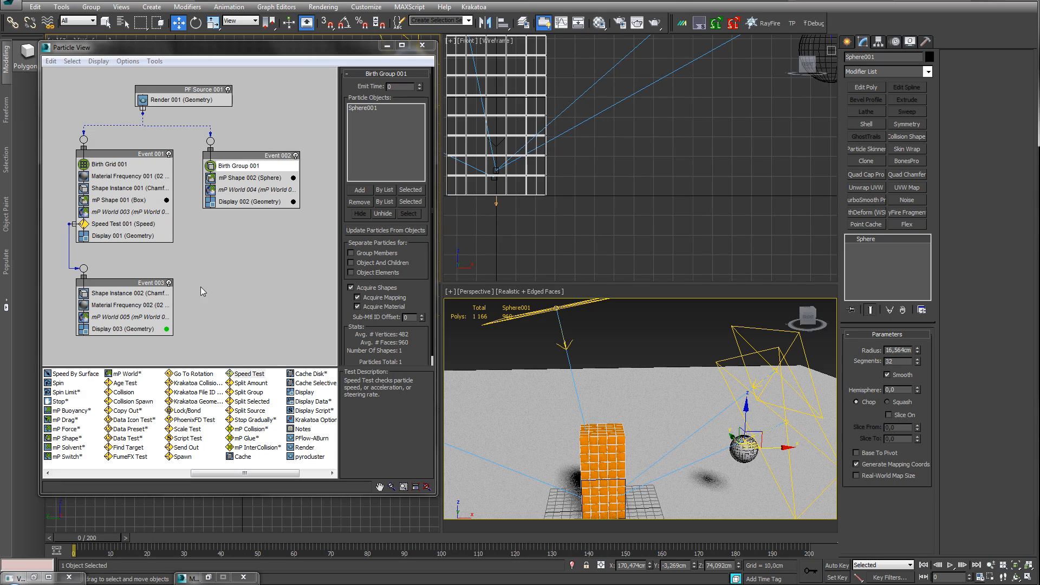
Delete the Speed Test from Event 001 and remove the whole of Event 003.
right_click(121, 224)
left_click(147, 351)
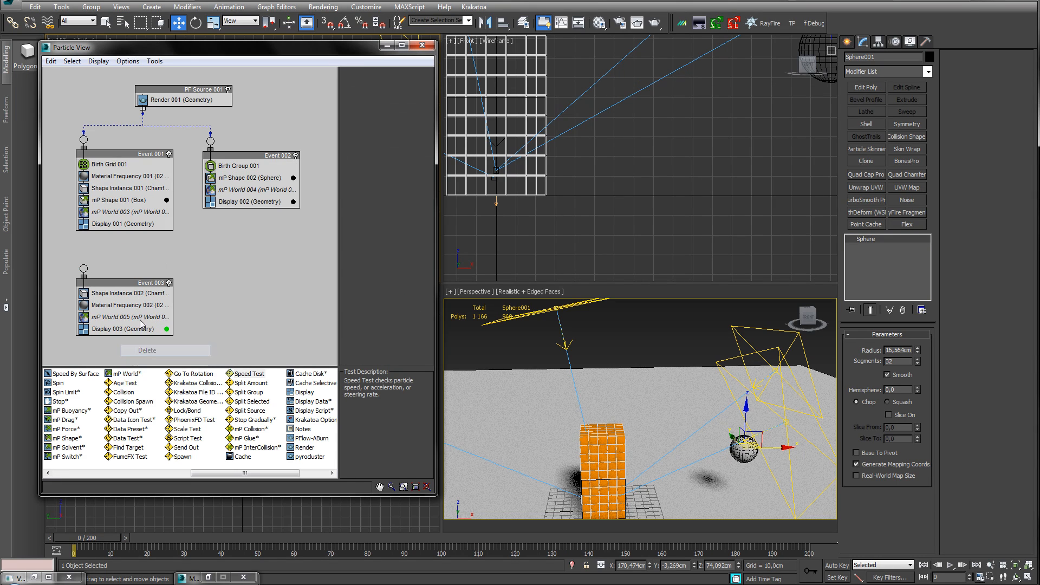
left_click(169, 334)
key("Delete")
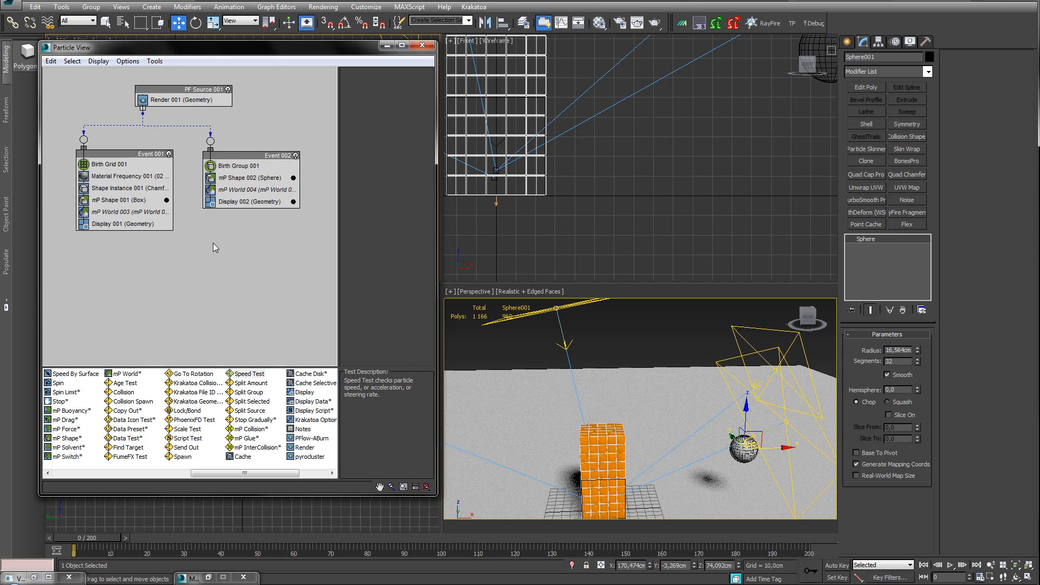
Add a Speed operator to Event 002 below the sphere's mP Shape and preview its effect.
left_click_drag(239, 474, 165, 482)
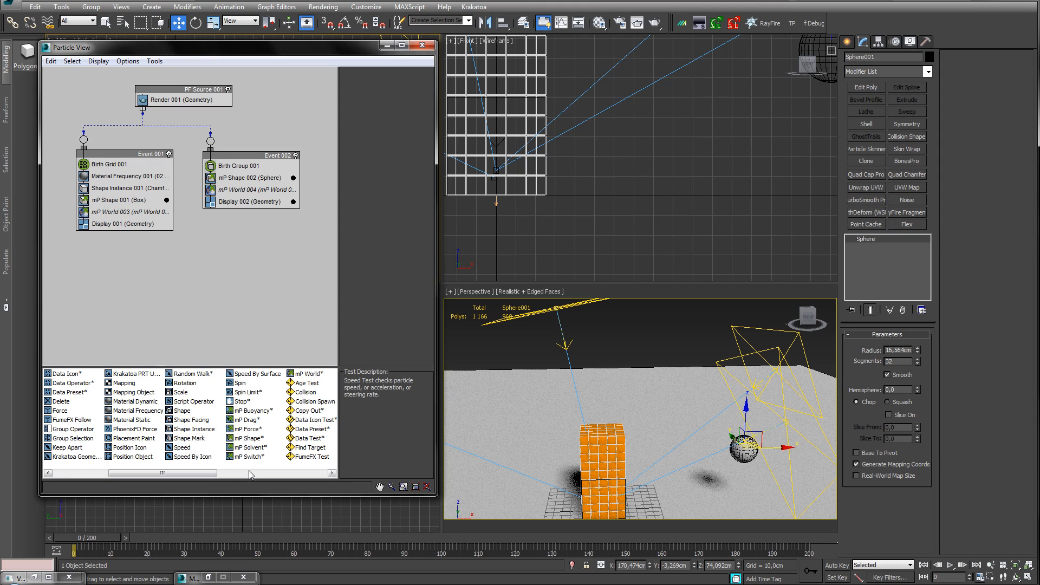
left_click_drag(181, 448, 246, 187)
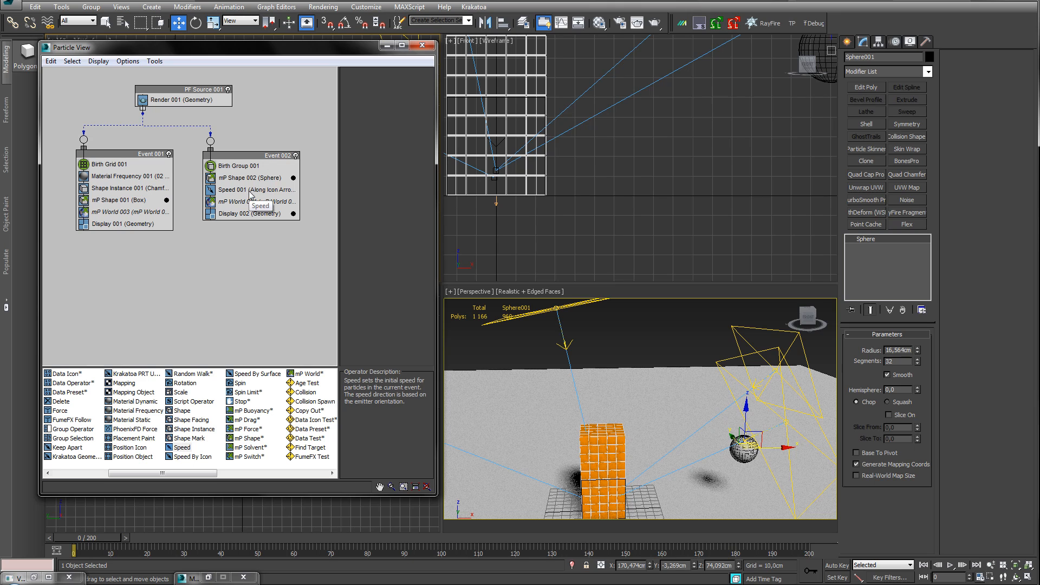
left_click(250, 190)
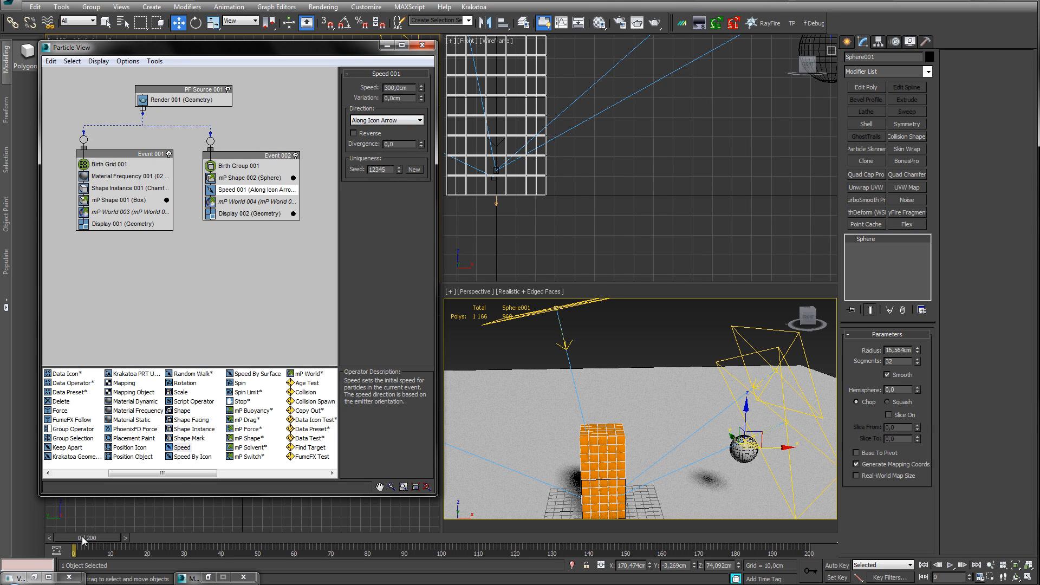
mouse_move(82, 541)
left_mouse_down()
mouse_move(115, 540)
mouse_move(74, 542)
left_mouse_up()
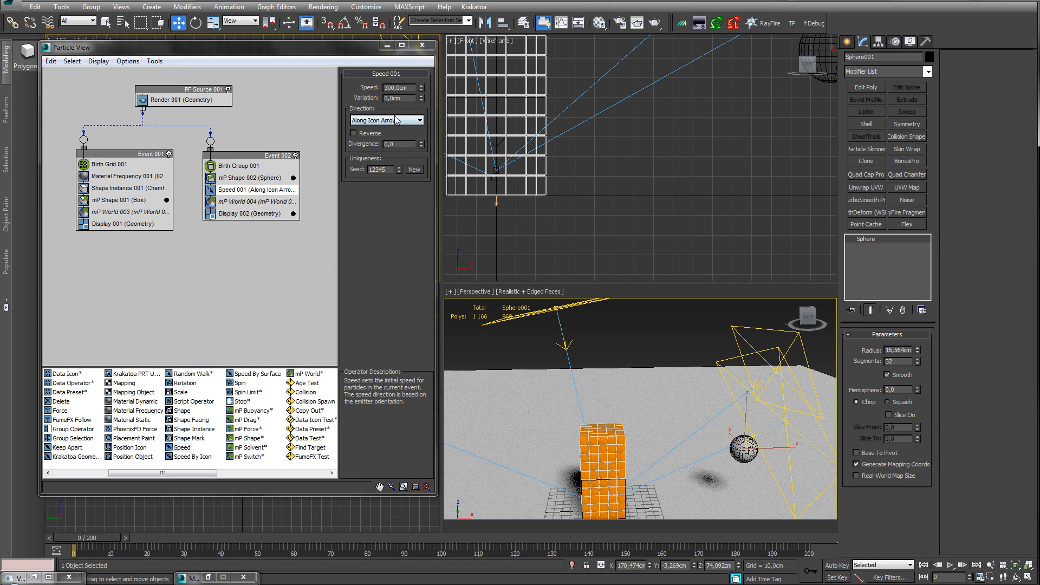
Try Inherit Previous, Icon Center Out and Random 3D as the Speed operator's direction, previewing the sphere's motion.
left_click(395, 120)
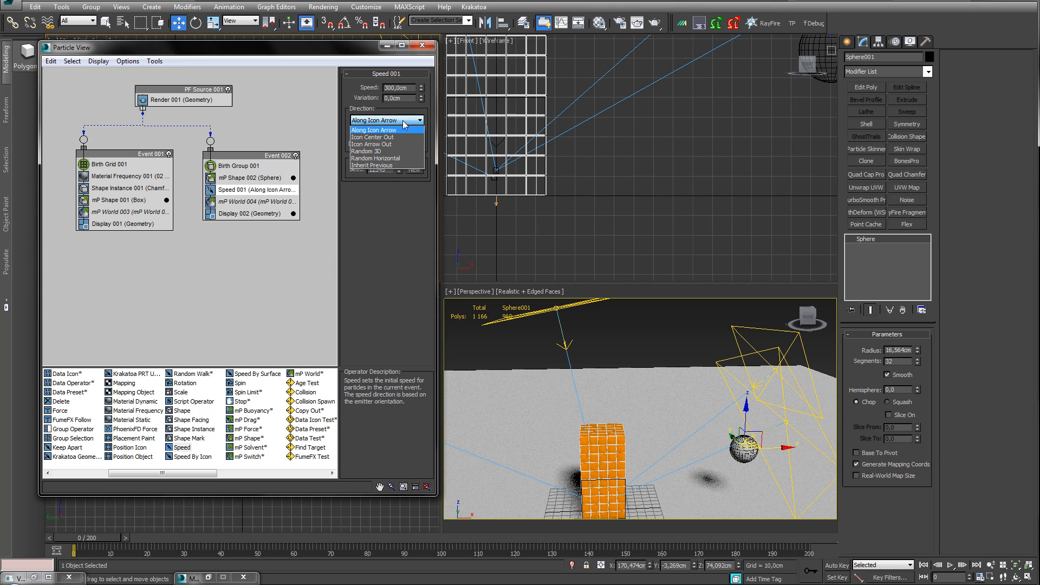
left_click(388, 159)
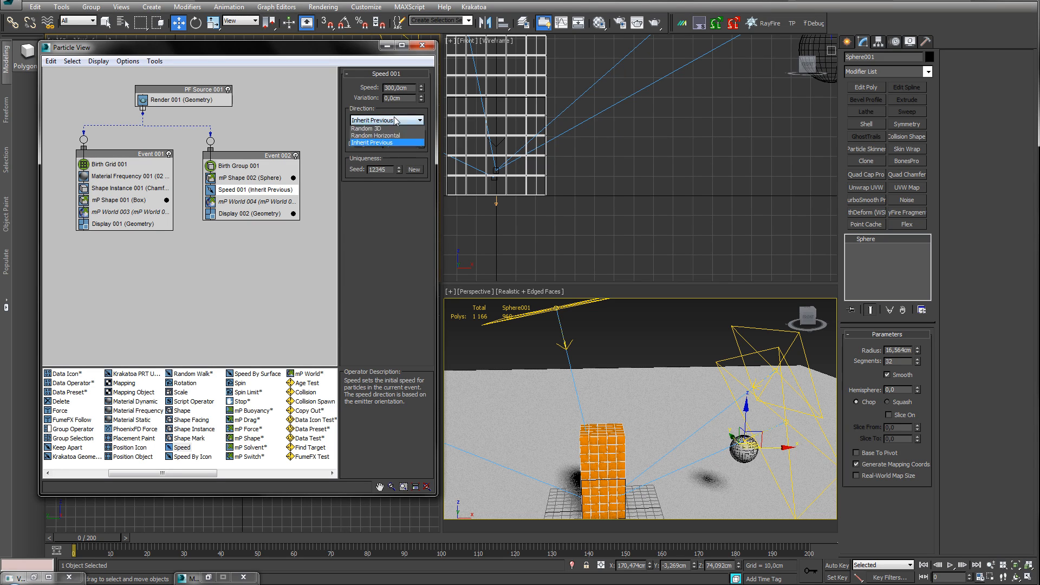
left_click(386, 120)
left_click(386, 137)
left_click(392, 121)
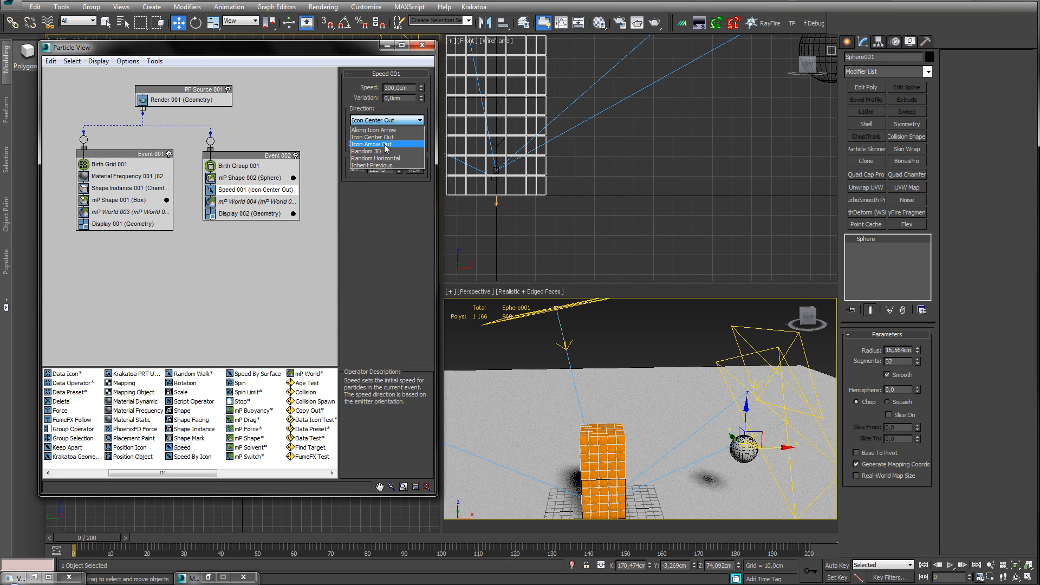
left_click(388, 137)
left_click(390, 121)
left_click(381, 145)
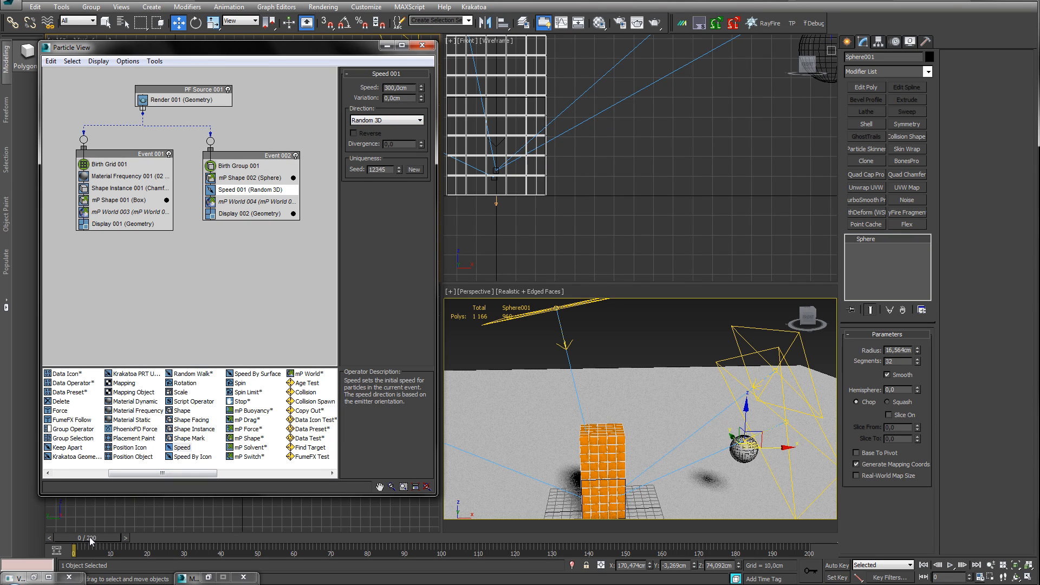
mouse_move(90, 538)
left_mouse_down()
mouse_move(125, 532)
mouse_move(81, 533)
left_mouse_up()
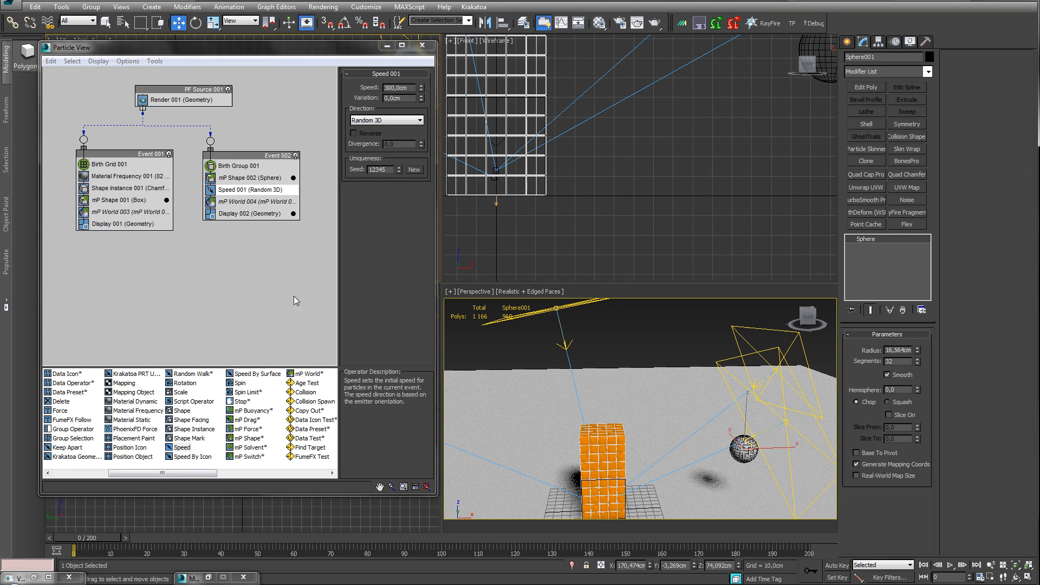
Try the Speed operator's direction as Along Icon Arrow and as Icon Center Out.
left_click(390, 120)
left_click(392, 129)
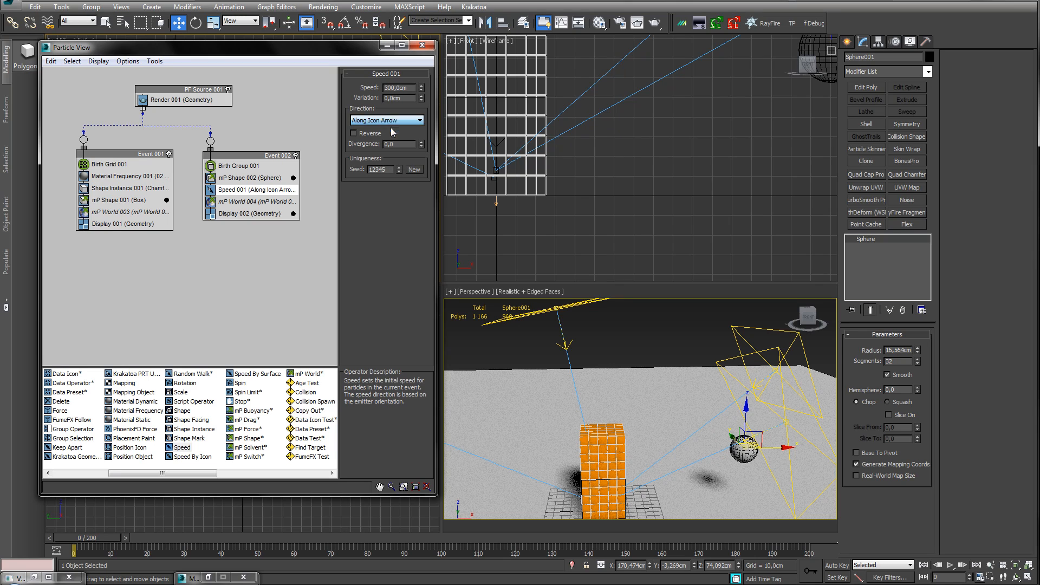
left_click(399, 120)
left_click(393, 133)
left_click(389, 121)
left_click(388, 120)
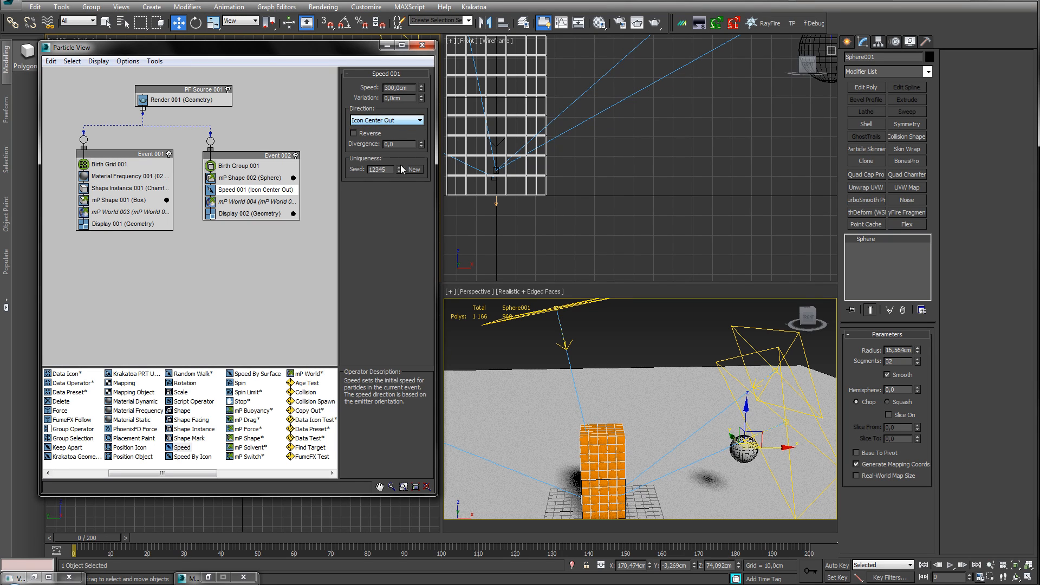
Move the PF Source icon beside the box stack in the Front view, rotate it about 108° around Y, and preview to frame 18.
mouse_move(546, 247)
middle_mouse_down()
mouse_move(562, 237)
mouse_move(561, 249)
middle_mouse_up()
left_click(511, 173)
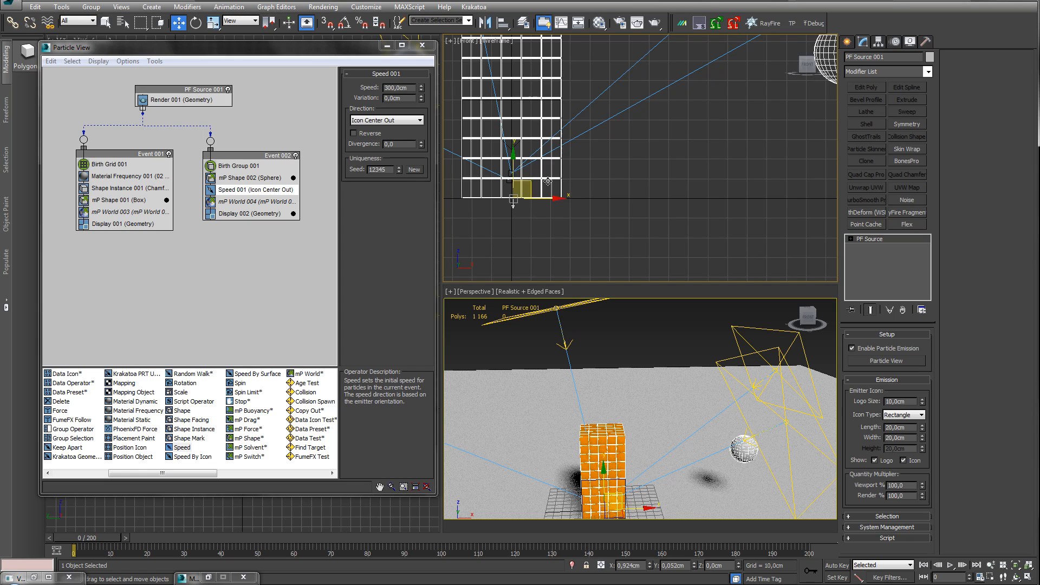
left_click_drag(528, 156, 868, 294)
key("e")
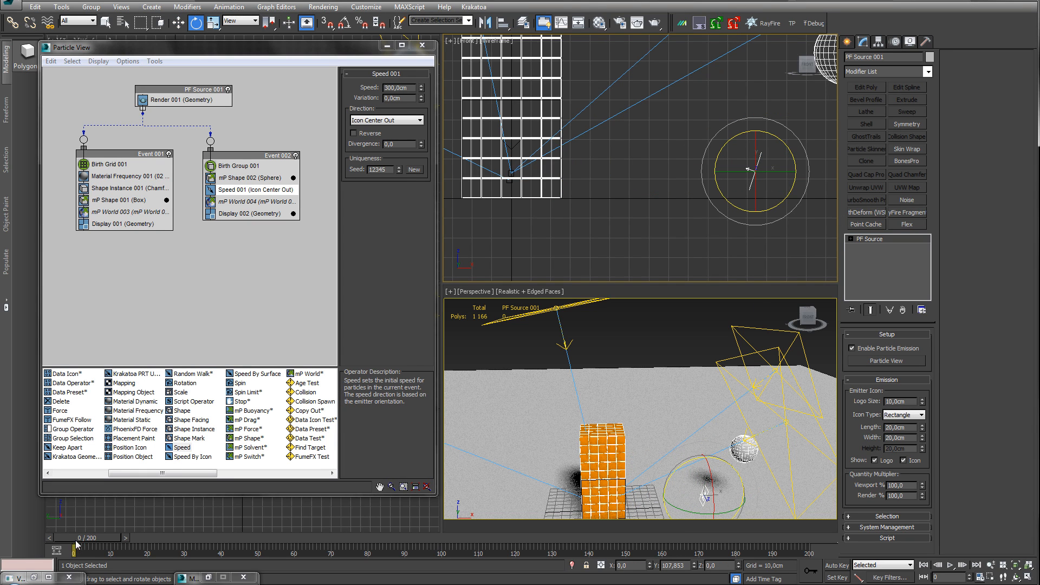
left_click_drag(76, 540, 150, 534)
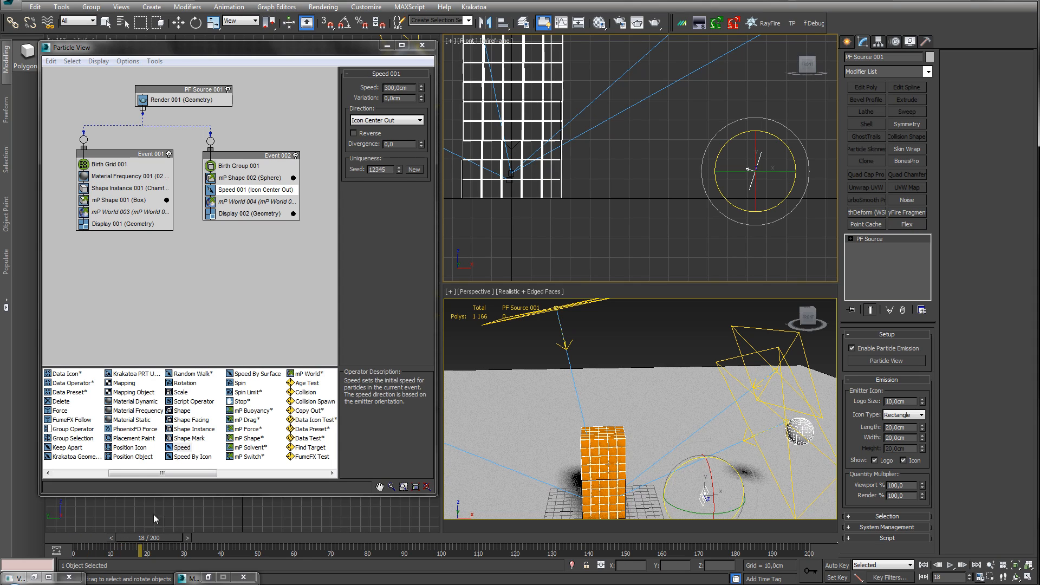
Set the Speed operator's direction to Along Icon Arrow and return to frame 0.
left_click(387, 119)
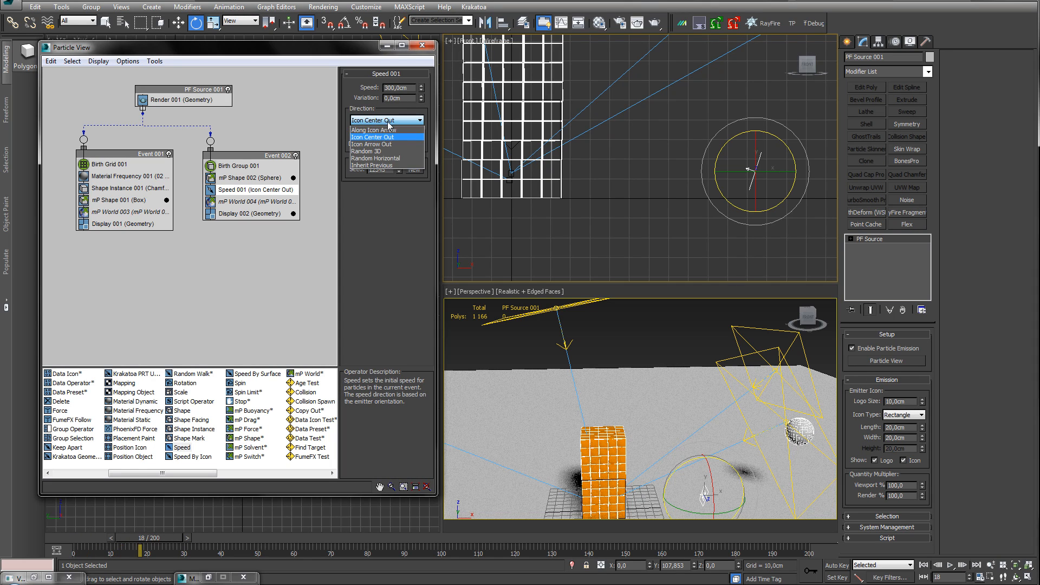
left_click(379, 129)
left_click_drag(153, 537, 61, 543)
key("e")
Move the PF Source icon beneath the sphere in the Front view, to about X 165 cm and Z 32 cm, and preview the motion.
mouse_move(620, 215)
middle_mouse_down()
mouse_move(585, 217)
mouse_move(621, 222)
middle_mouse_up()
scroll(585, 220, "down", 3)
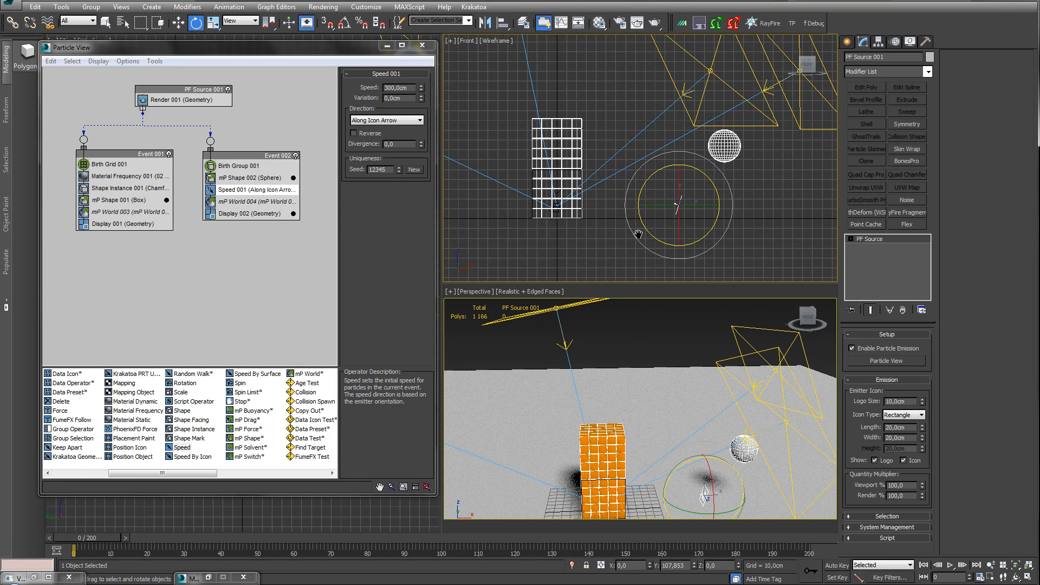
key("w")
left_click_drag(686, 187, 729, 170)
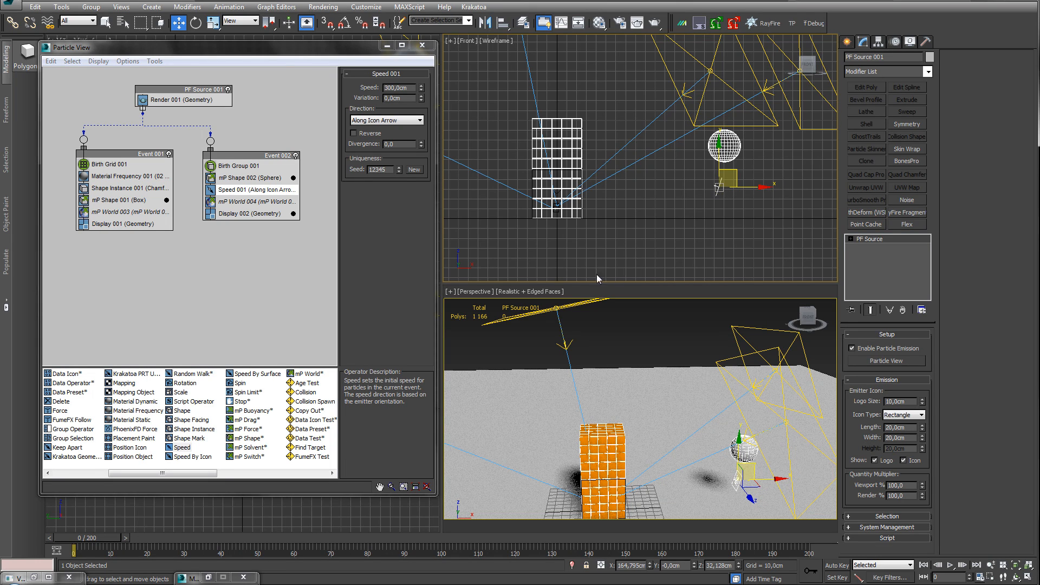
left_click_drag(109, 539, 62, 533)
key("w")
Add an mP Switch operator to Event 002 below Speed, preview to frame 97, and return to frame 0.
left_click_drag(245, 458, 246, 201)
left_click_drag(87, 538, 431, 549)
key("w")
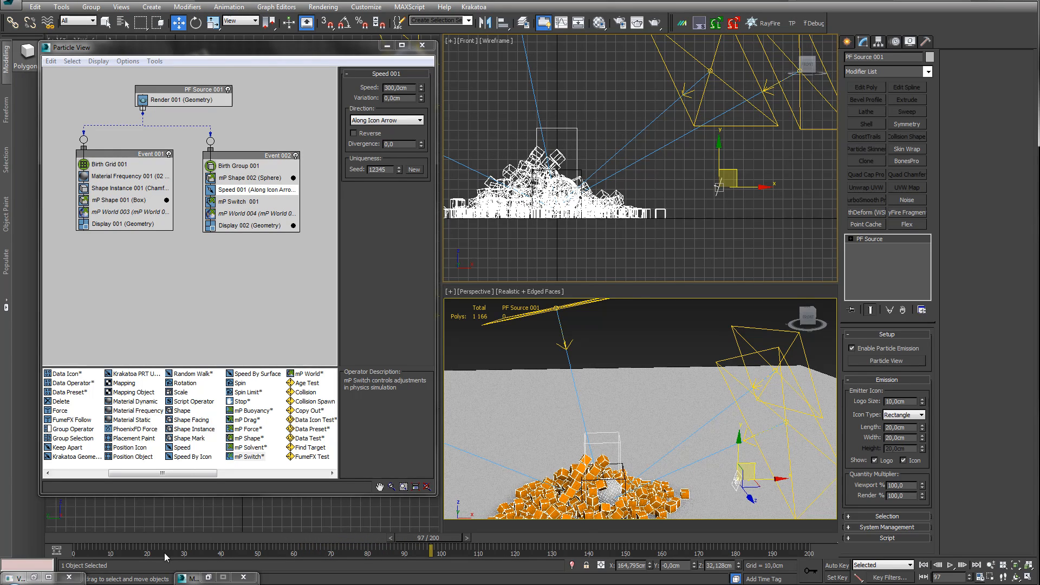
left_click(50, 539)
Enable Speed matching in the mP Switch, preview the motion, and try Position matching before turning it off again.
left_click(251, 203)
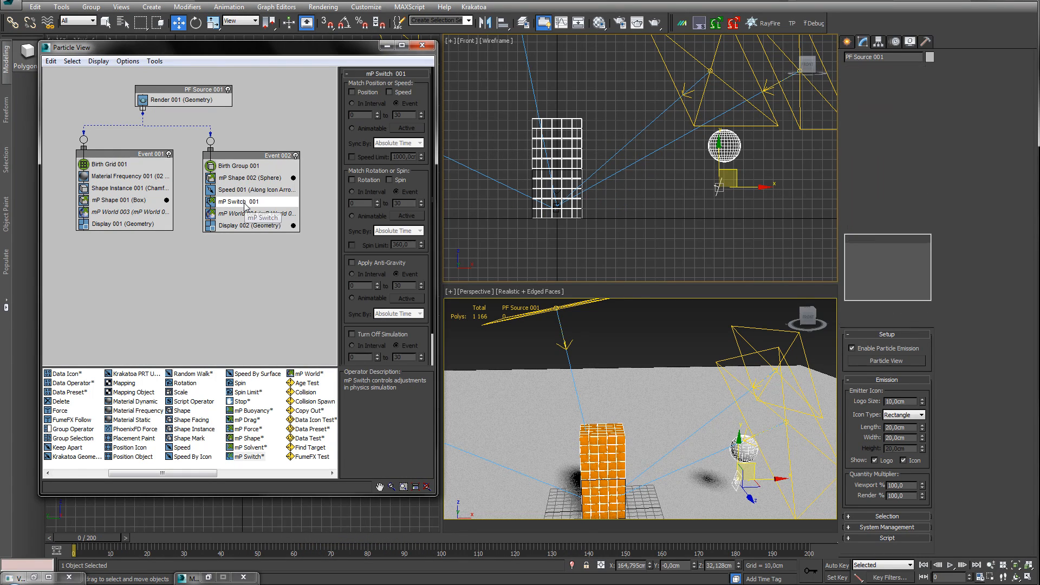
left_click(389, 92)
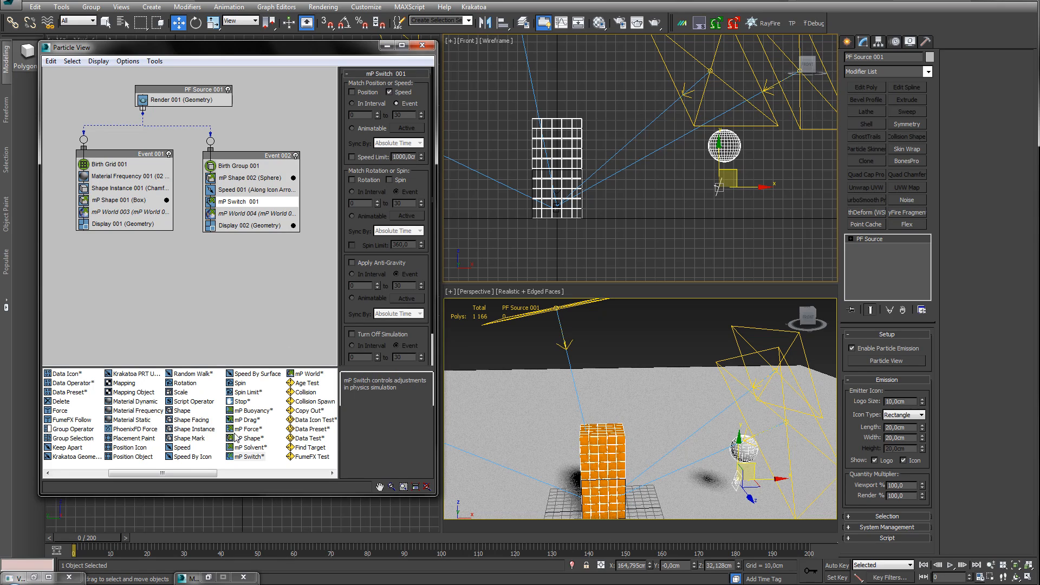
mouse_move(71, 539)
left_mouse_down()
mouse_move(173, 541)
mouse_move(54, 547)
left_mouse_up()
key("w")
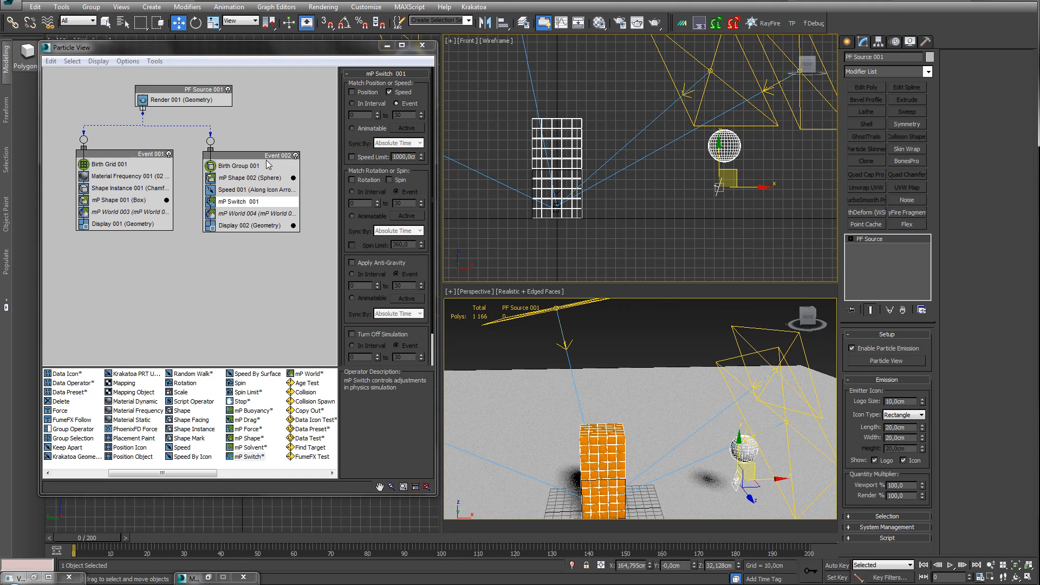
left_click_drag(268, 156, 259, 156)
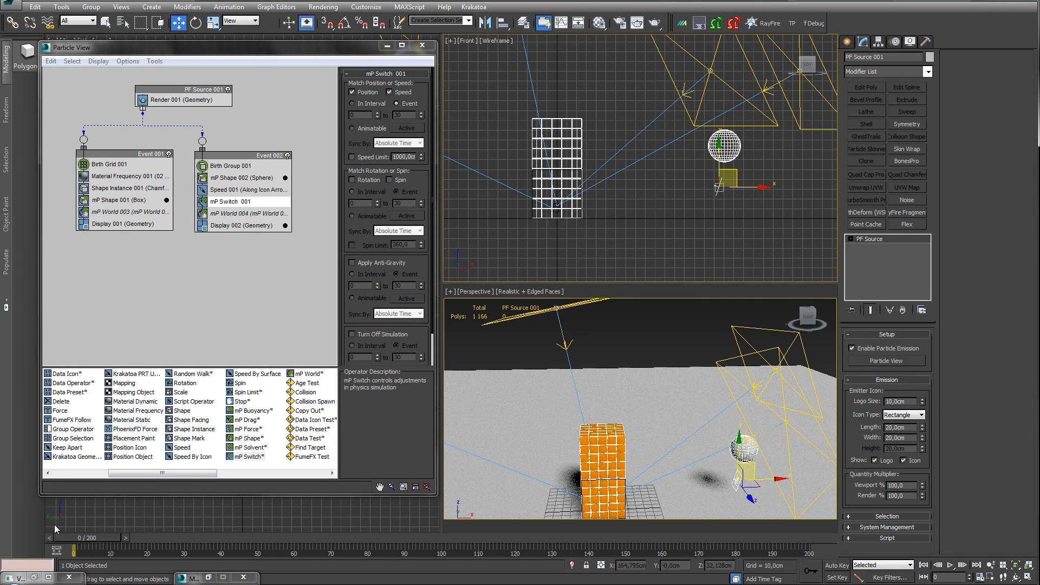
left_click(352, 92)
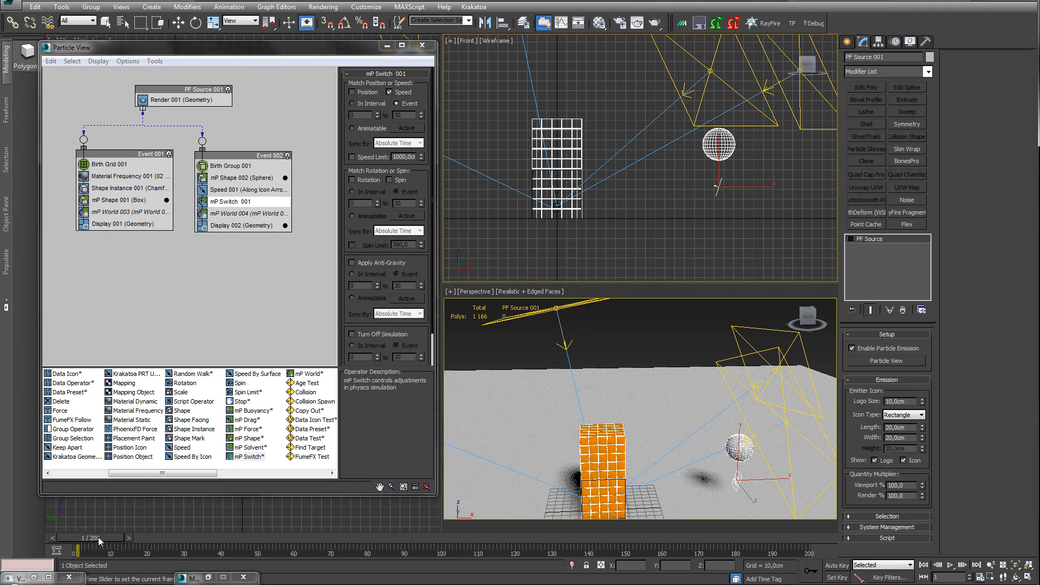
Test the sphere's Speed operator at 789 cm, then set its speed to about 663 cm.
left_click(246, 190)
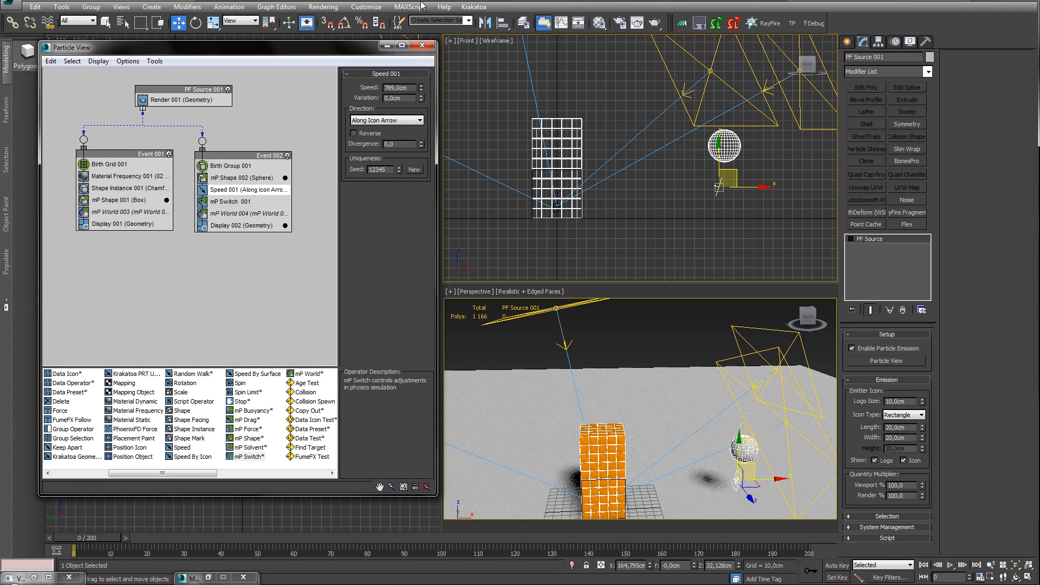
left_click_drag(77, 539, 53, 540)
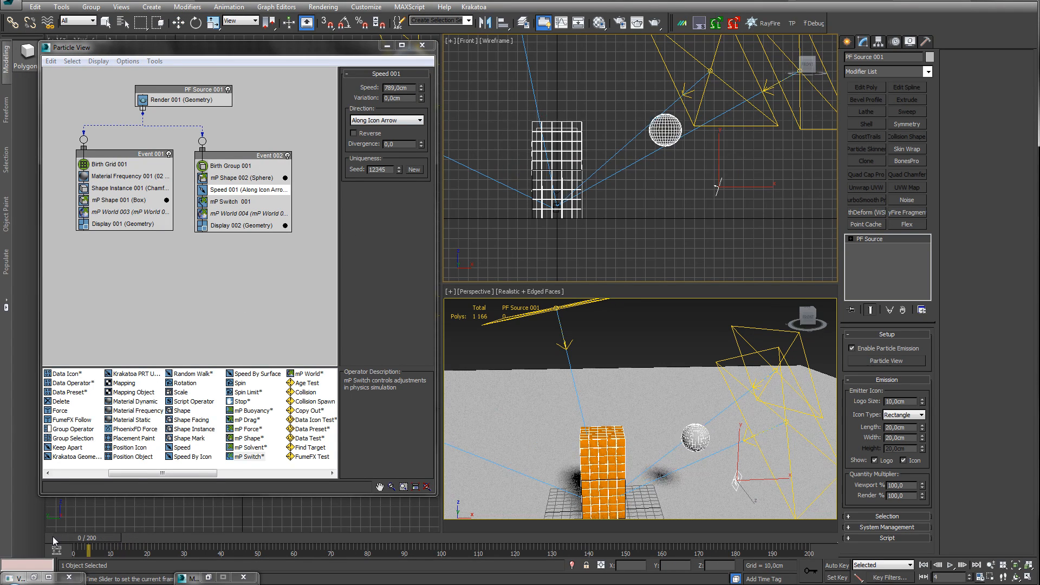
left_click(178, 23)
left_click_drag(421, 87, 422, 92)
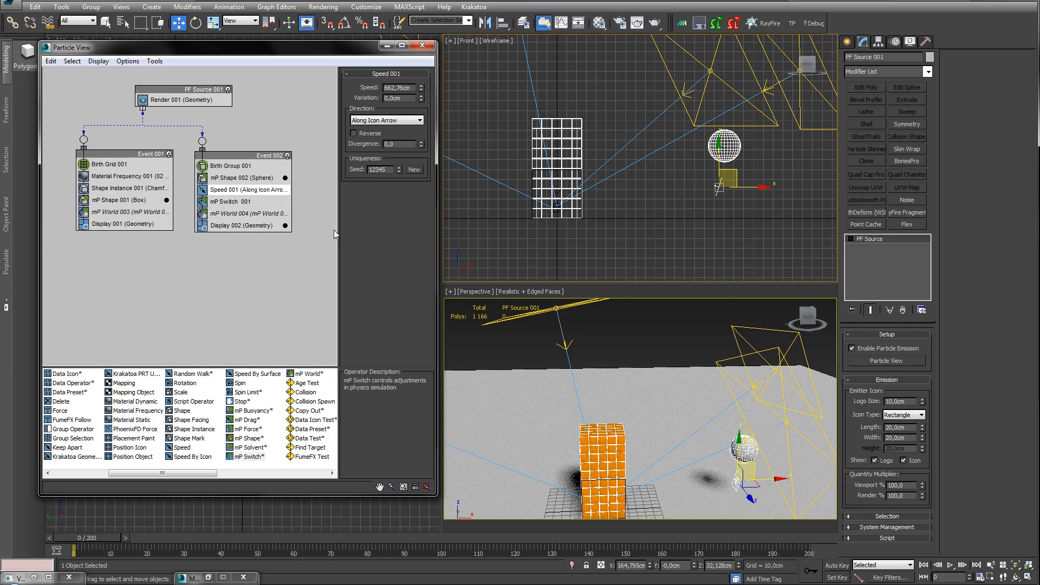
Preview the collision to frame 43 and examine the sphere's impact on the box stack around frames 15 to 18.
left_click_drag(96, 539, 246, 535)
middle_click_drag(604, 427, 656, 382)
scroll(615, 417, "down", 3)
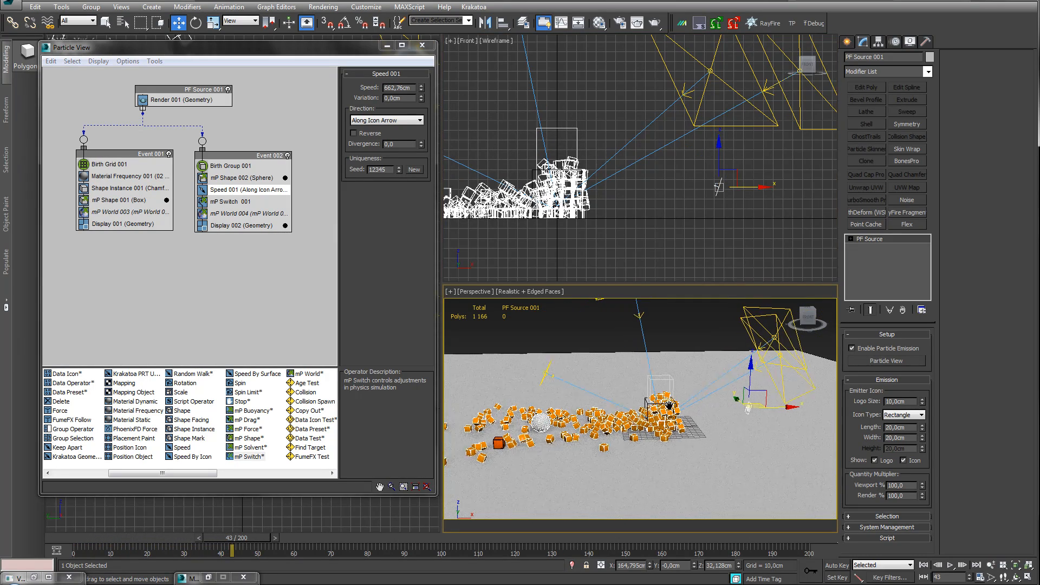
left_click_drag(228, 542, 139, 547)
key("w")
scroll(677, 449, "up", 6)
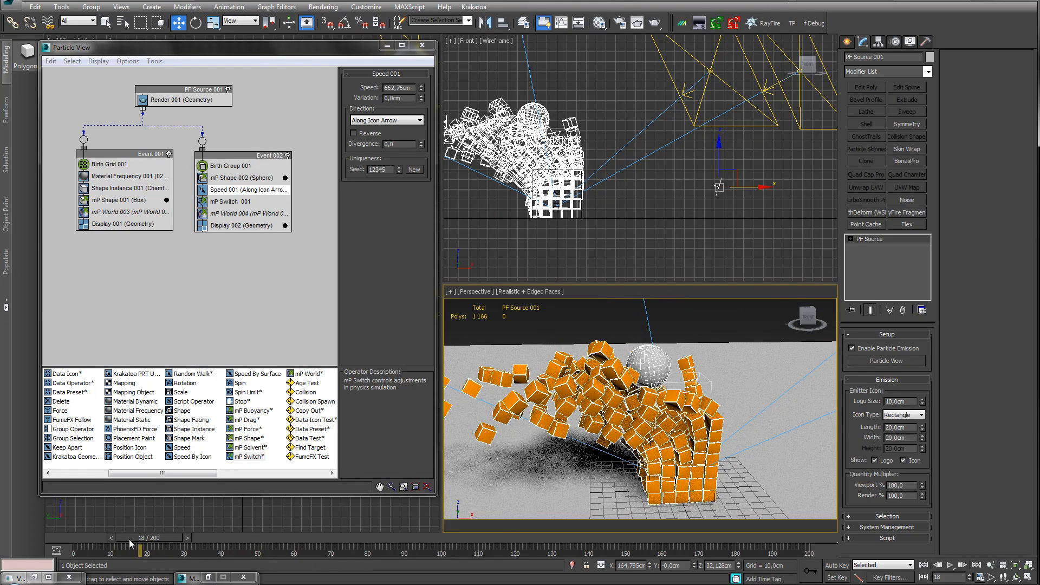
left_click_drag(127, 537, 154, 540)
key("w")
key("w")
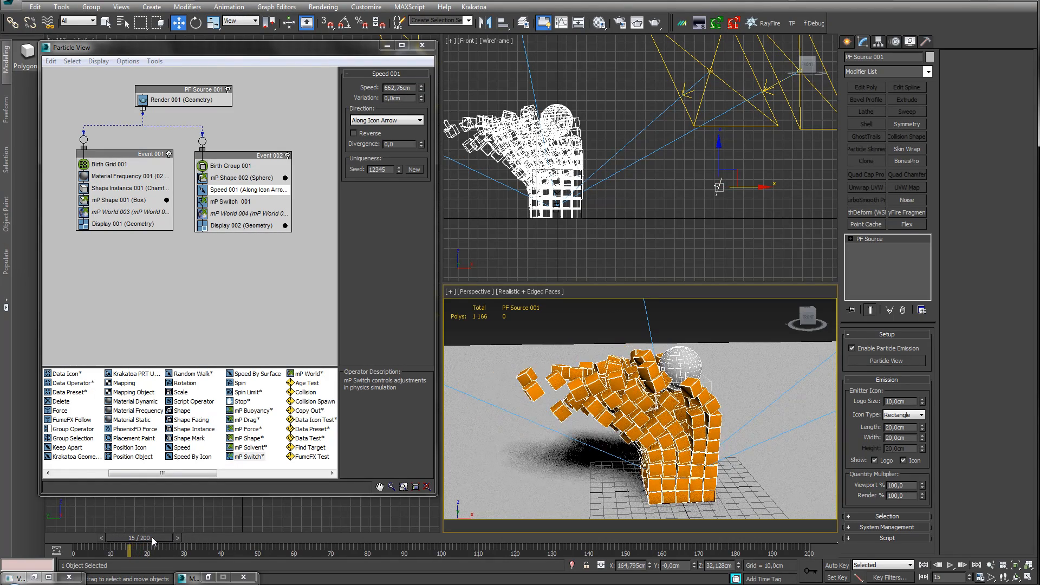
Render the sphere's impact at frame 15 from an angled perspective view, and close the rendered image after checking it.
middle_click_drag(635, 447, 590, 422, "alt")
left_click(654, 23)
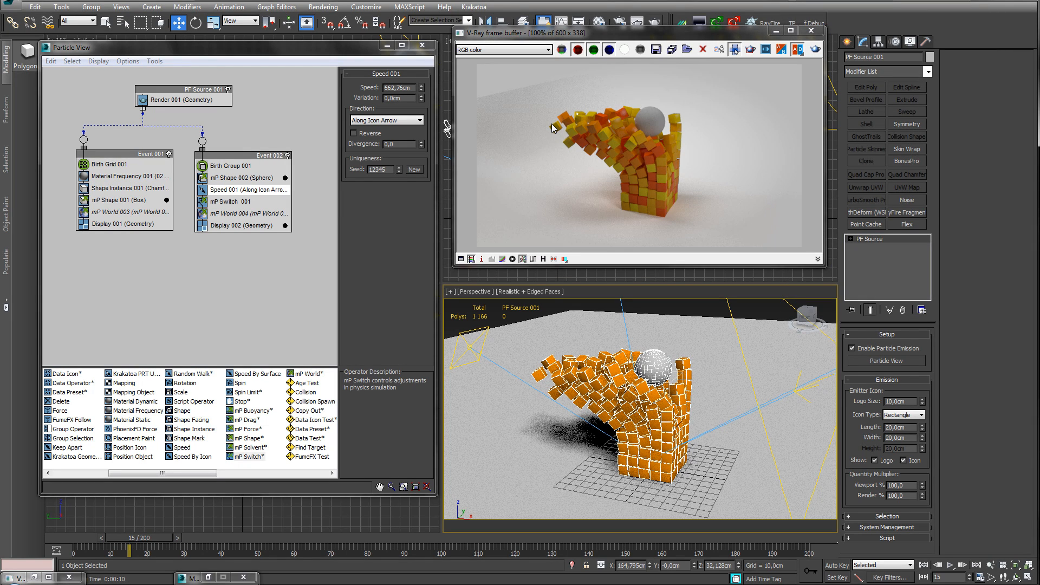
left_click(812, 33)
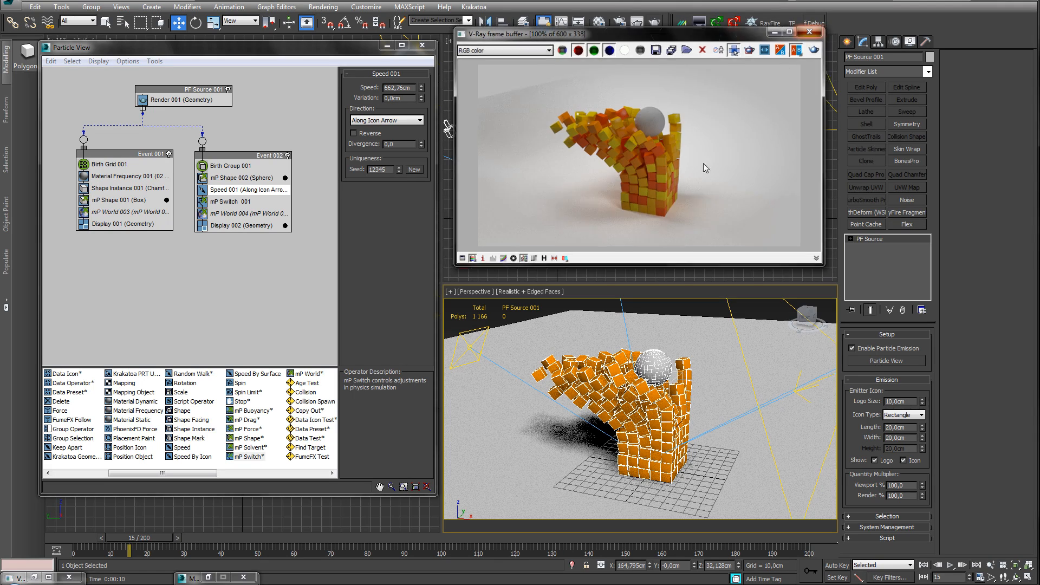
Rotate the PF Source icon at frame 0 to about 95.7° around Y, and preview the collision to frame 15.
left_click_drag(152, 537, 104, 538)
left_click_drag(164, 475, 208, 481)
middle_click_drag(696, 418, 656, 411)
scroll(652, 416, "down", 5)
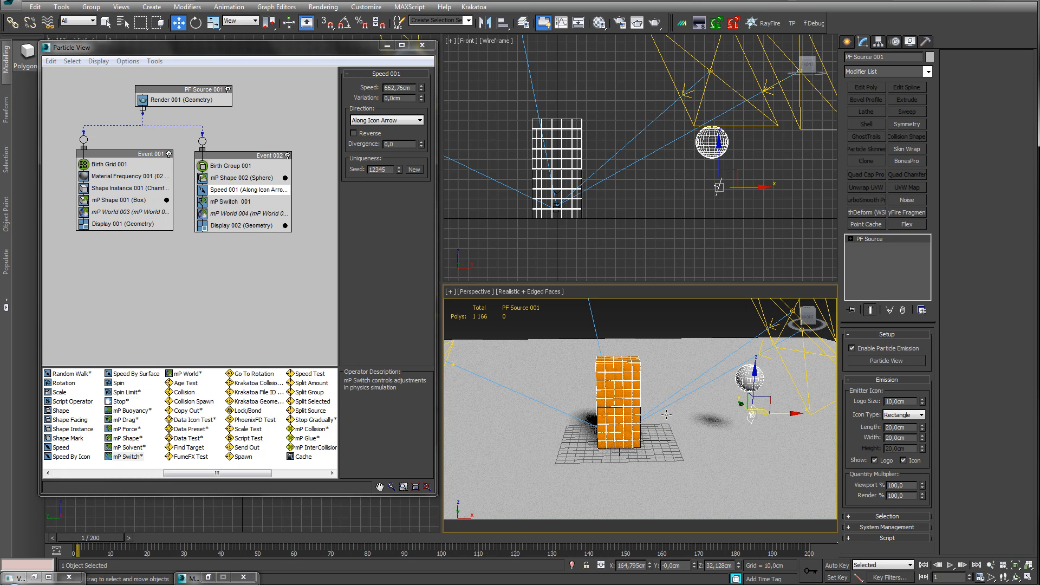
mouse_move(91, 542)
left_mouse_down()
mouse_move(140, 535)
mouse_move(79, 536)
left_mouse_up()
key("w")
key("e")
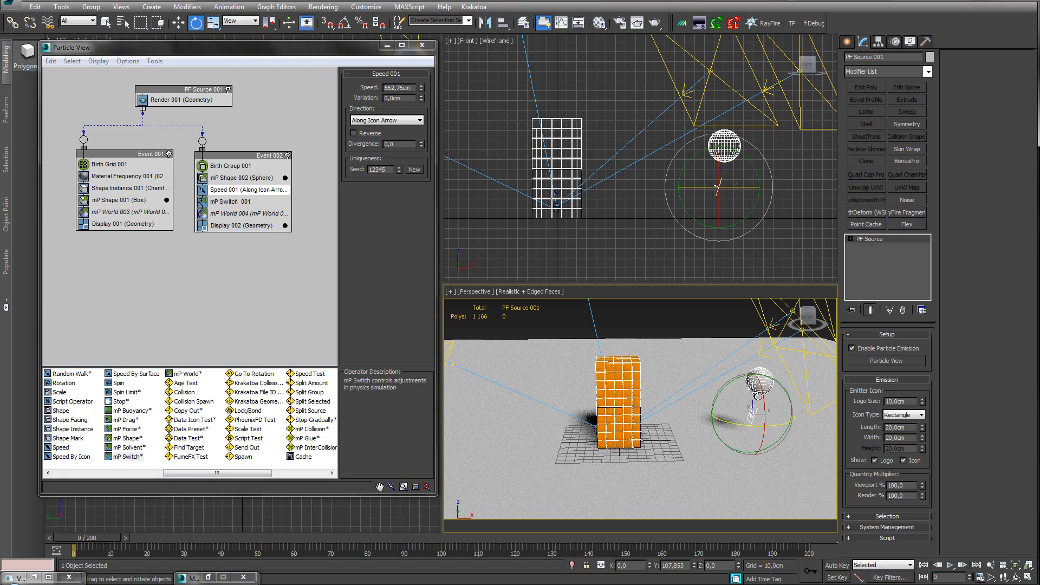
left_click_drag(730, 381, 723, 387)
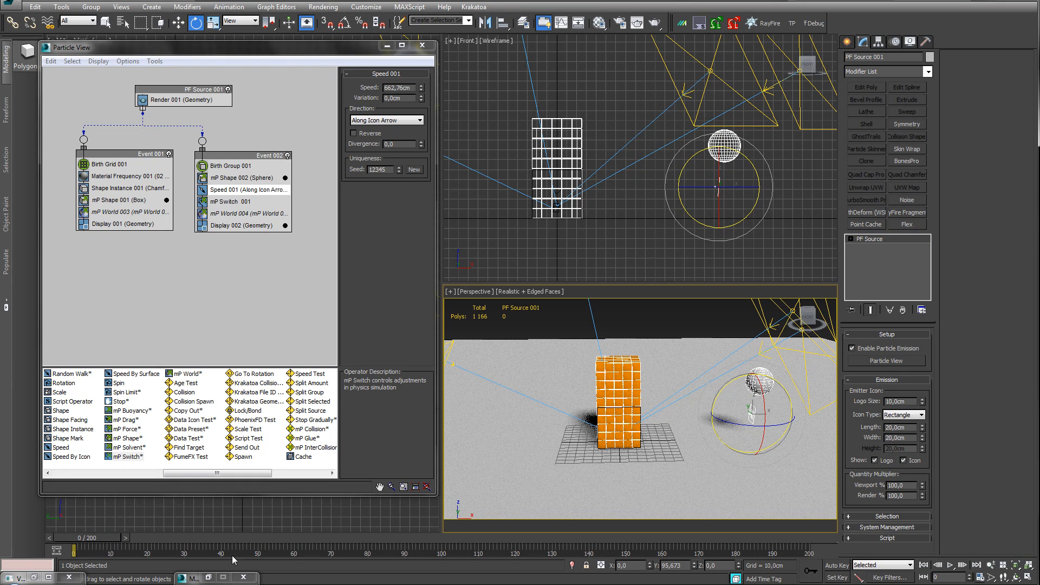
left_click_drag(103, 538, 159, 534)
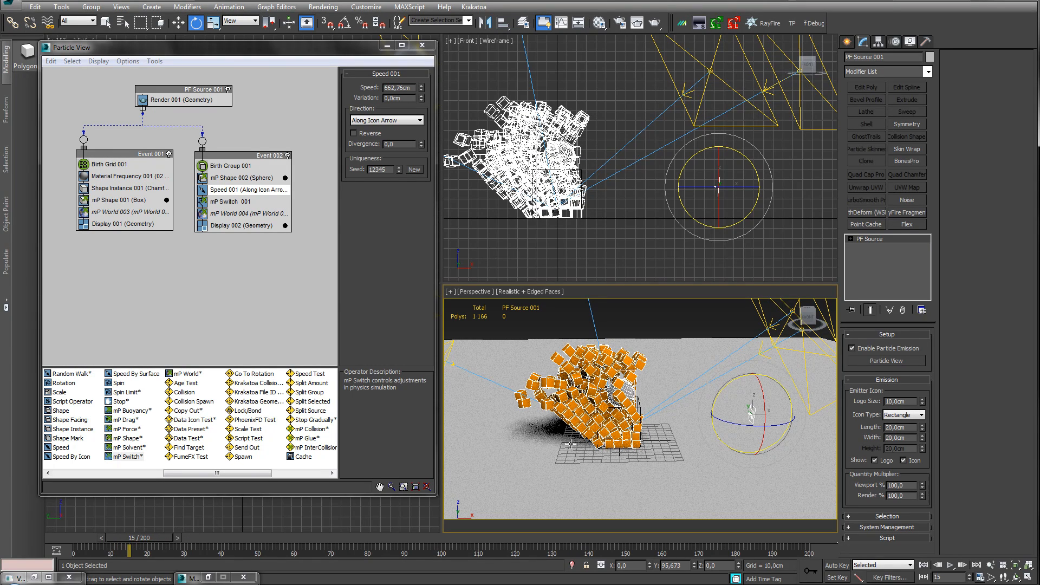